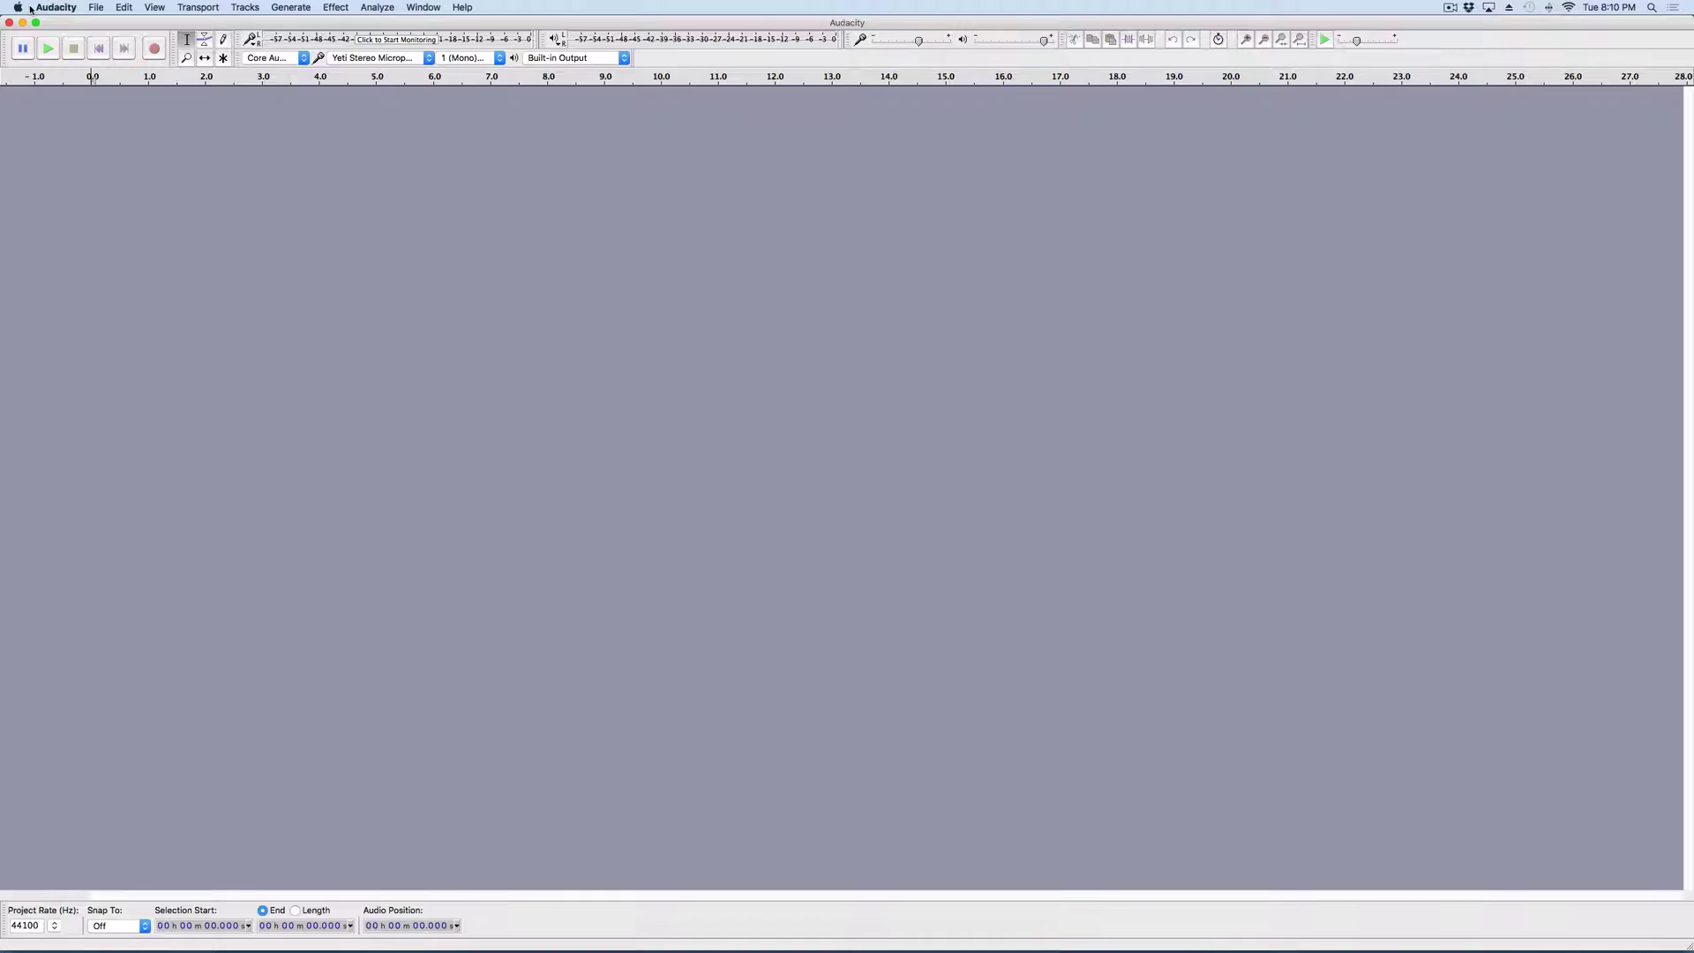
- Open the recent project Audacity Example.aup from the File menu
left_click(97, 8)
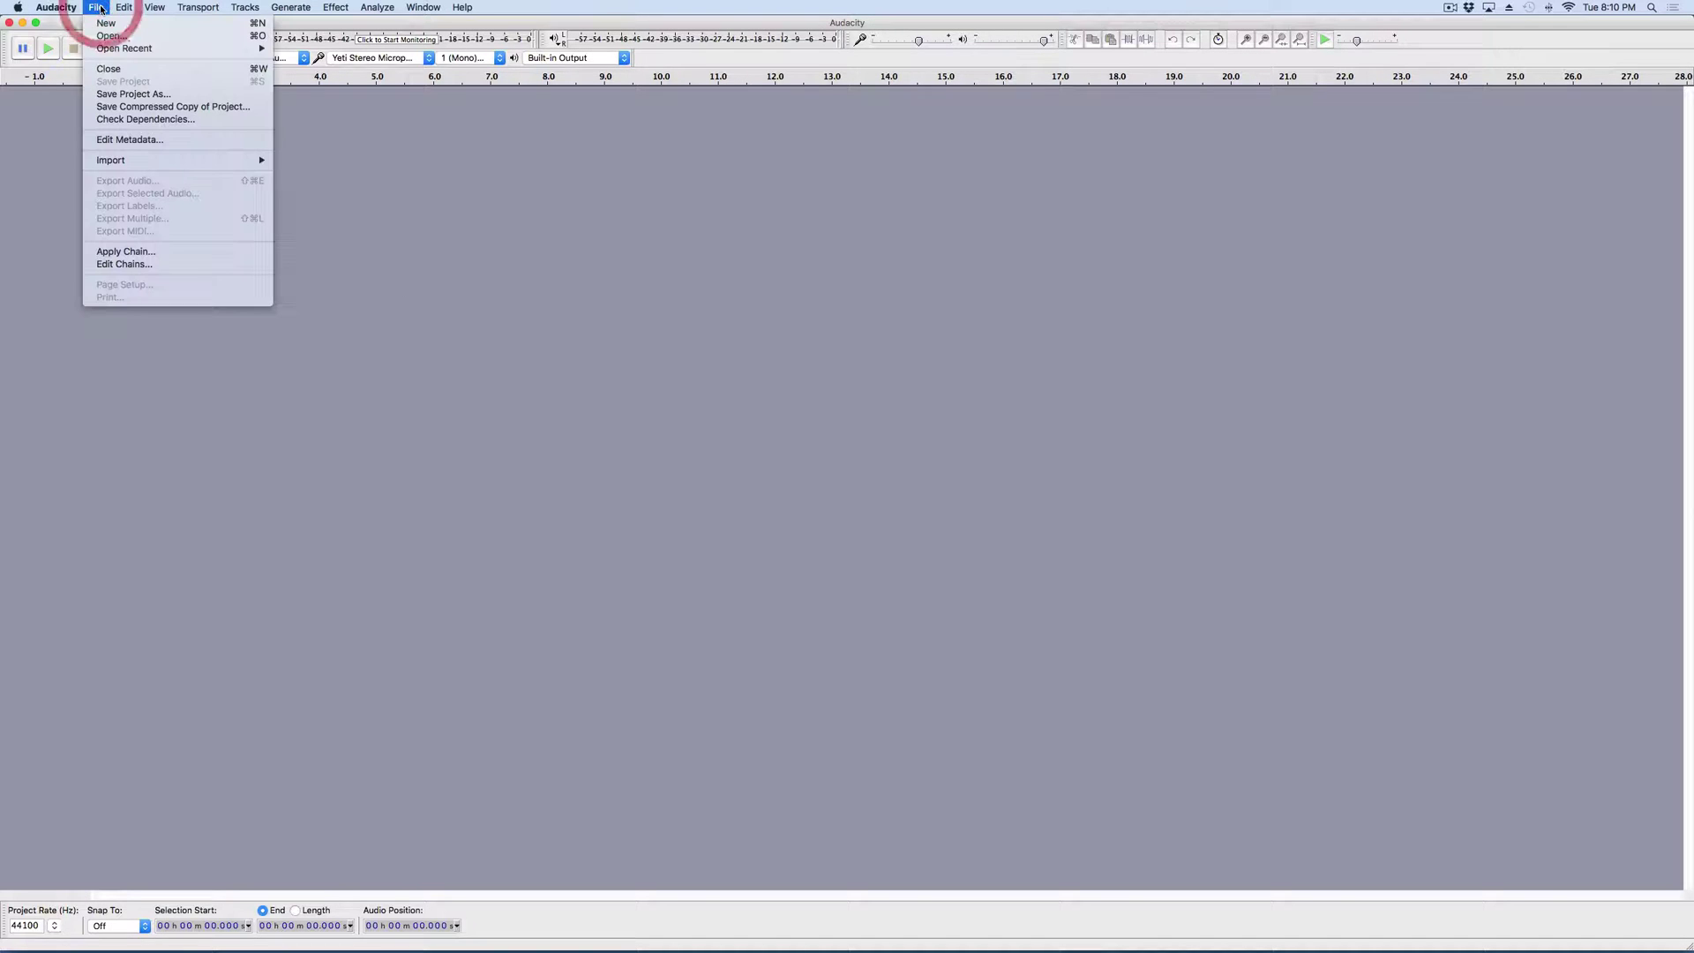
mouse_move(132, 48)
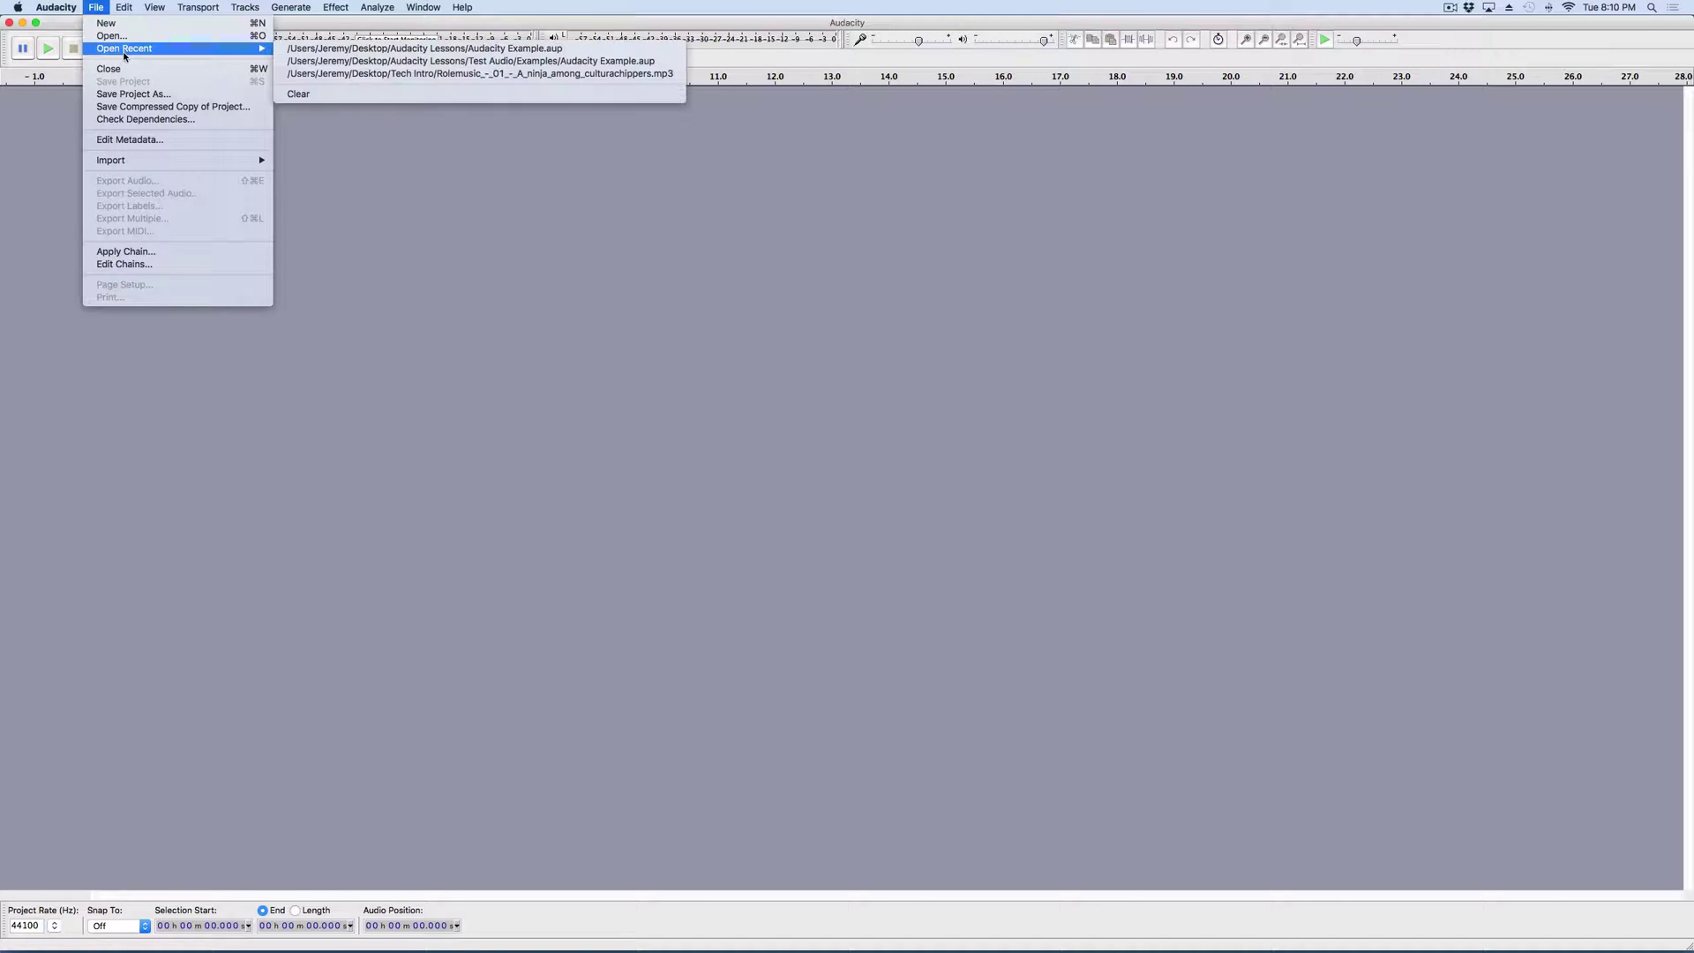
left_click(354, 48)
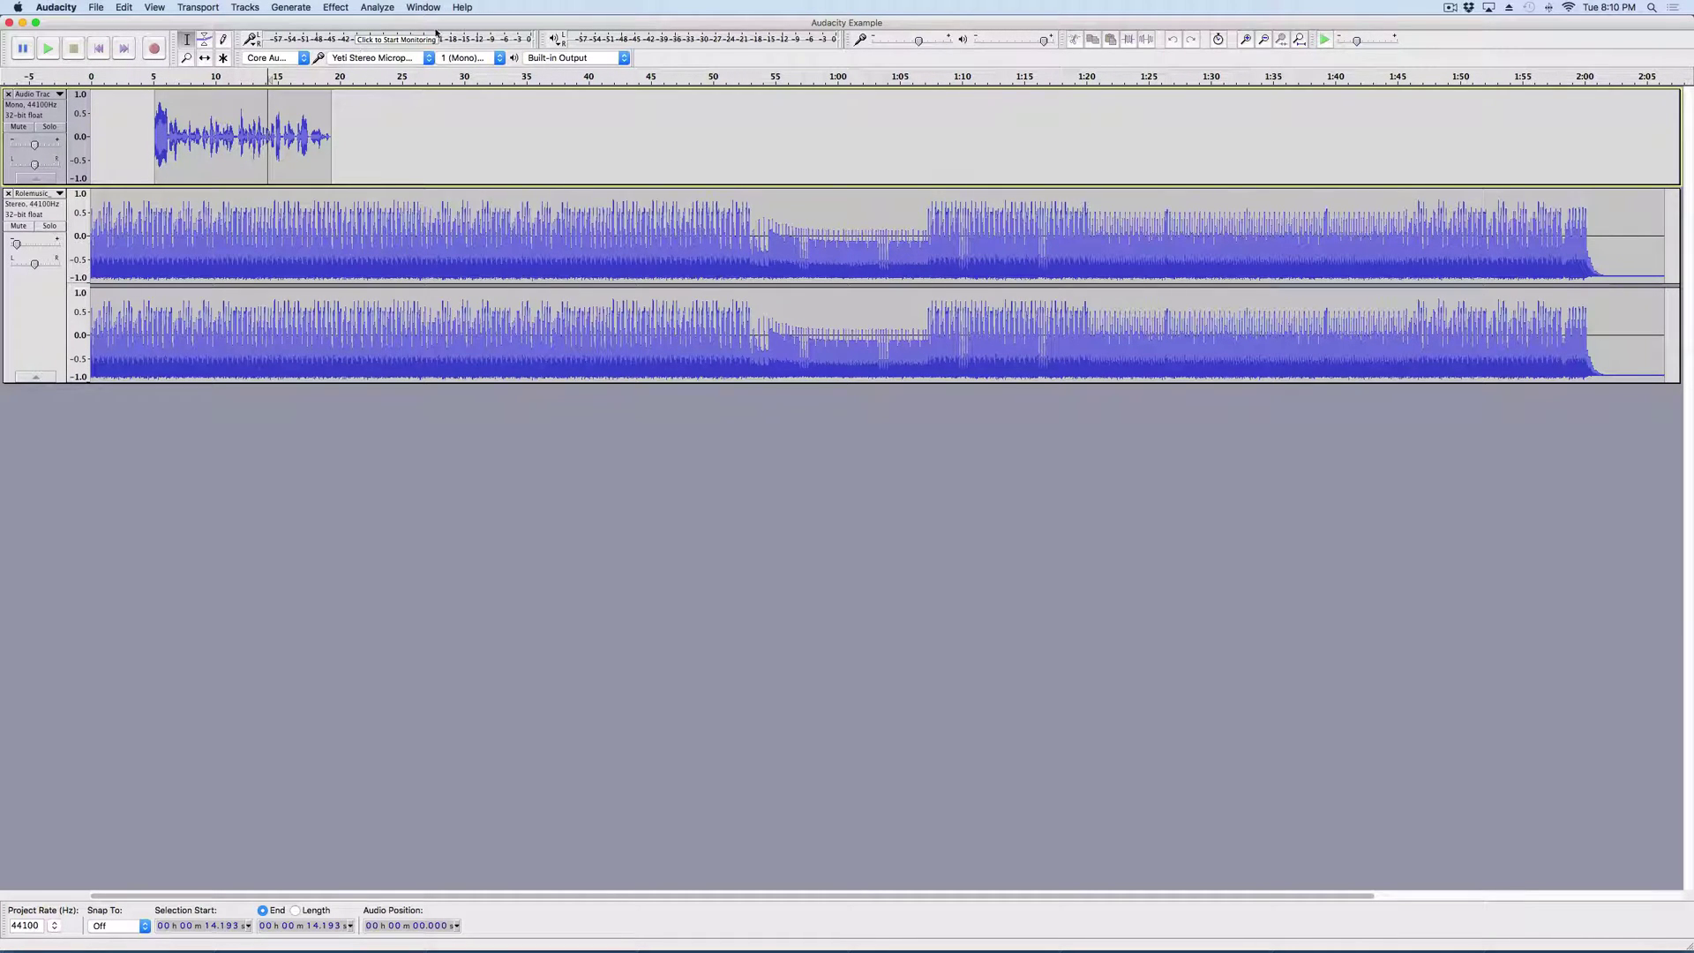
left_click(93, 76)
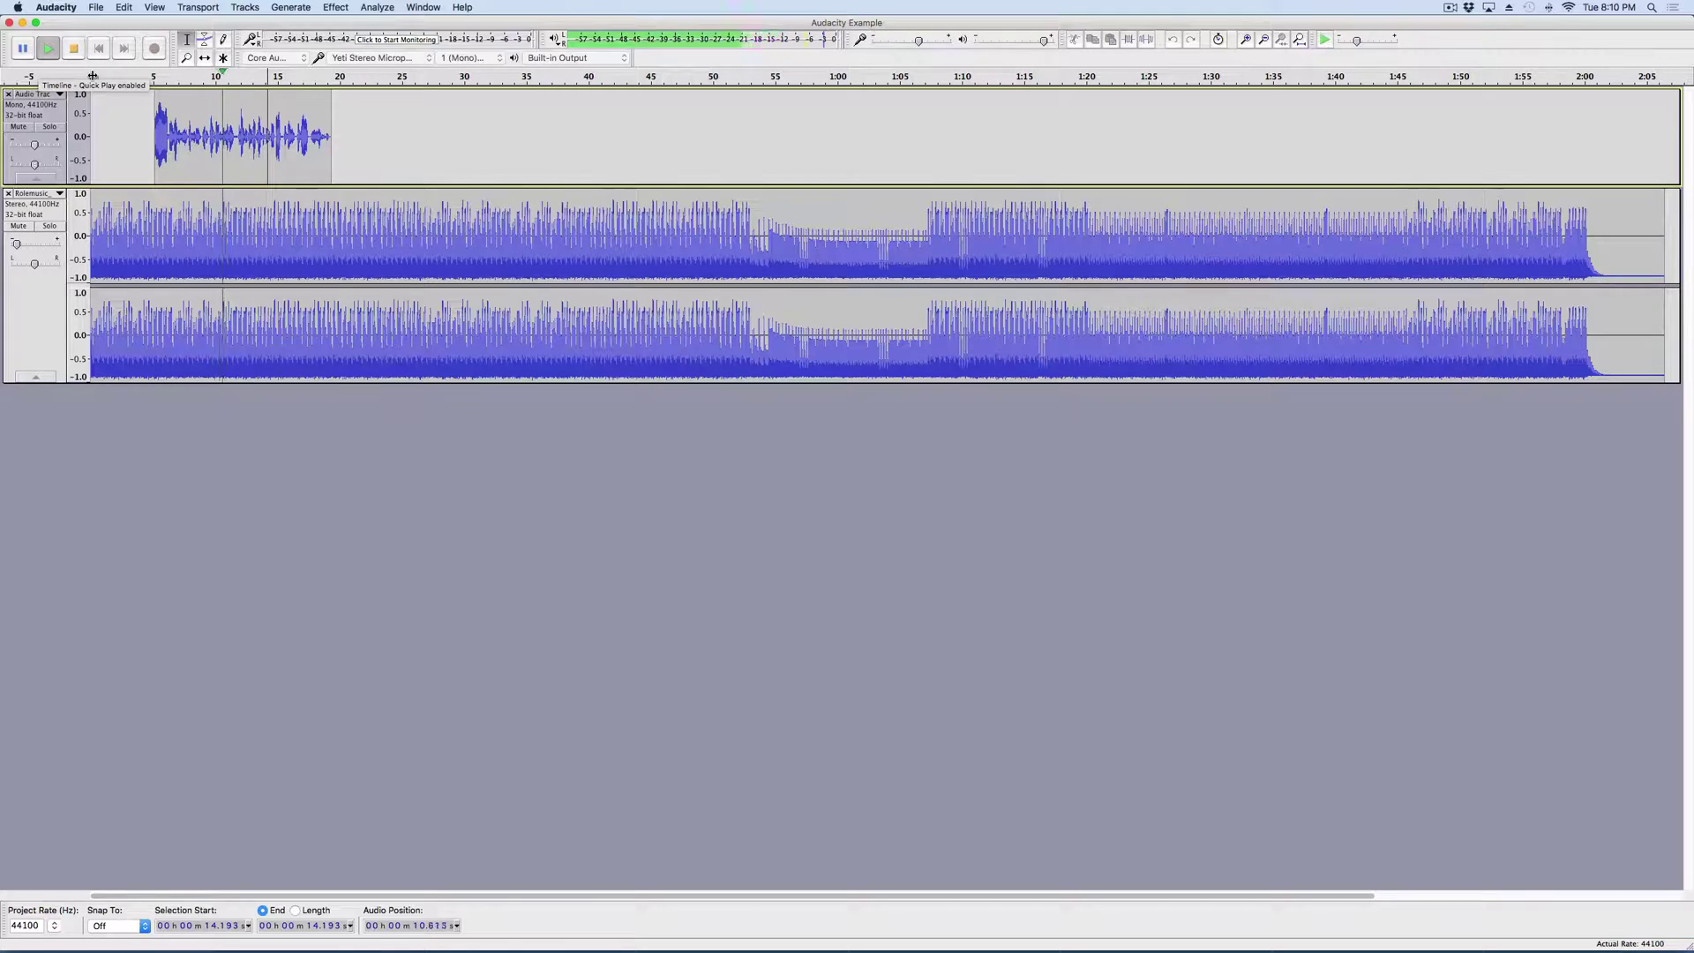
left_click(75, 48)
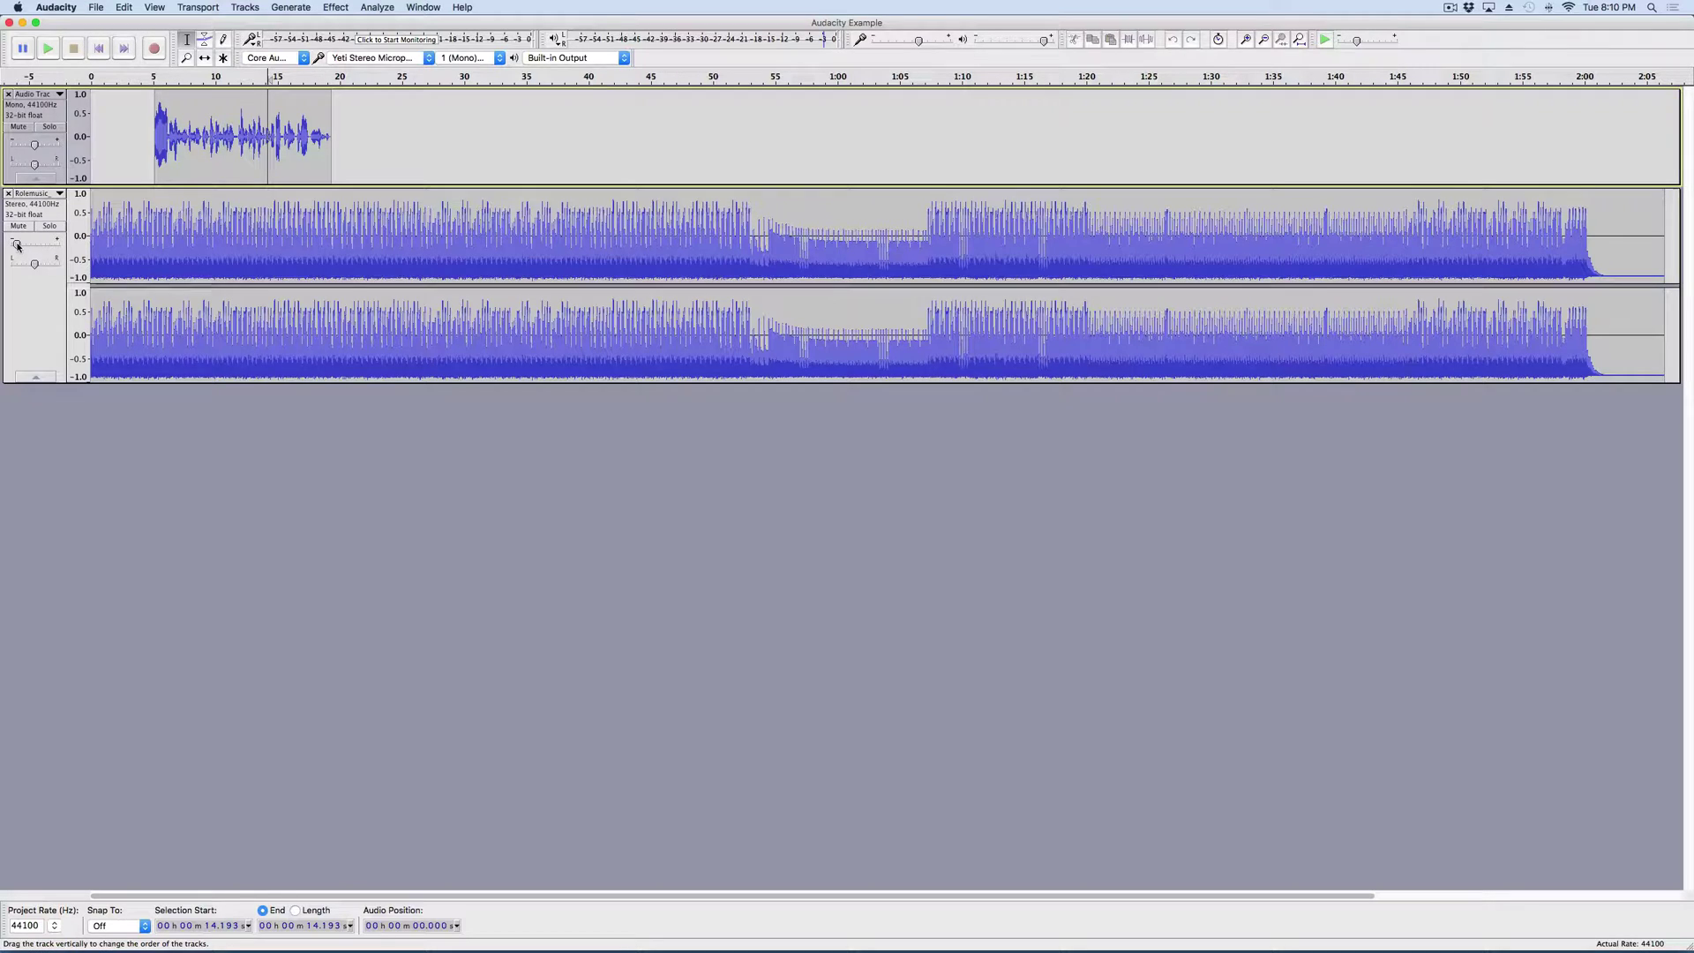
- Lower the Rolemusic gain to -19 dB and select the spoken part of the voice clip
left_click_drag(17, 245, 54, 251)
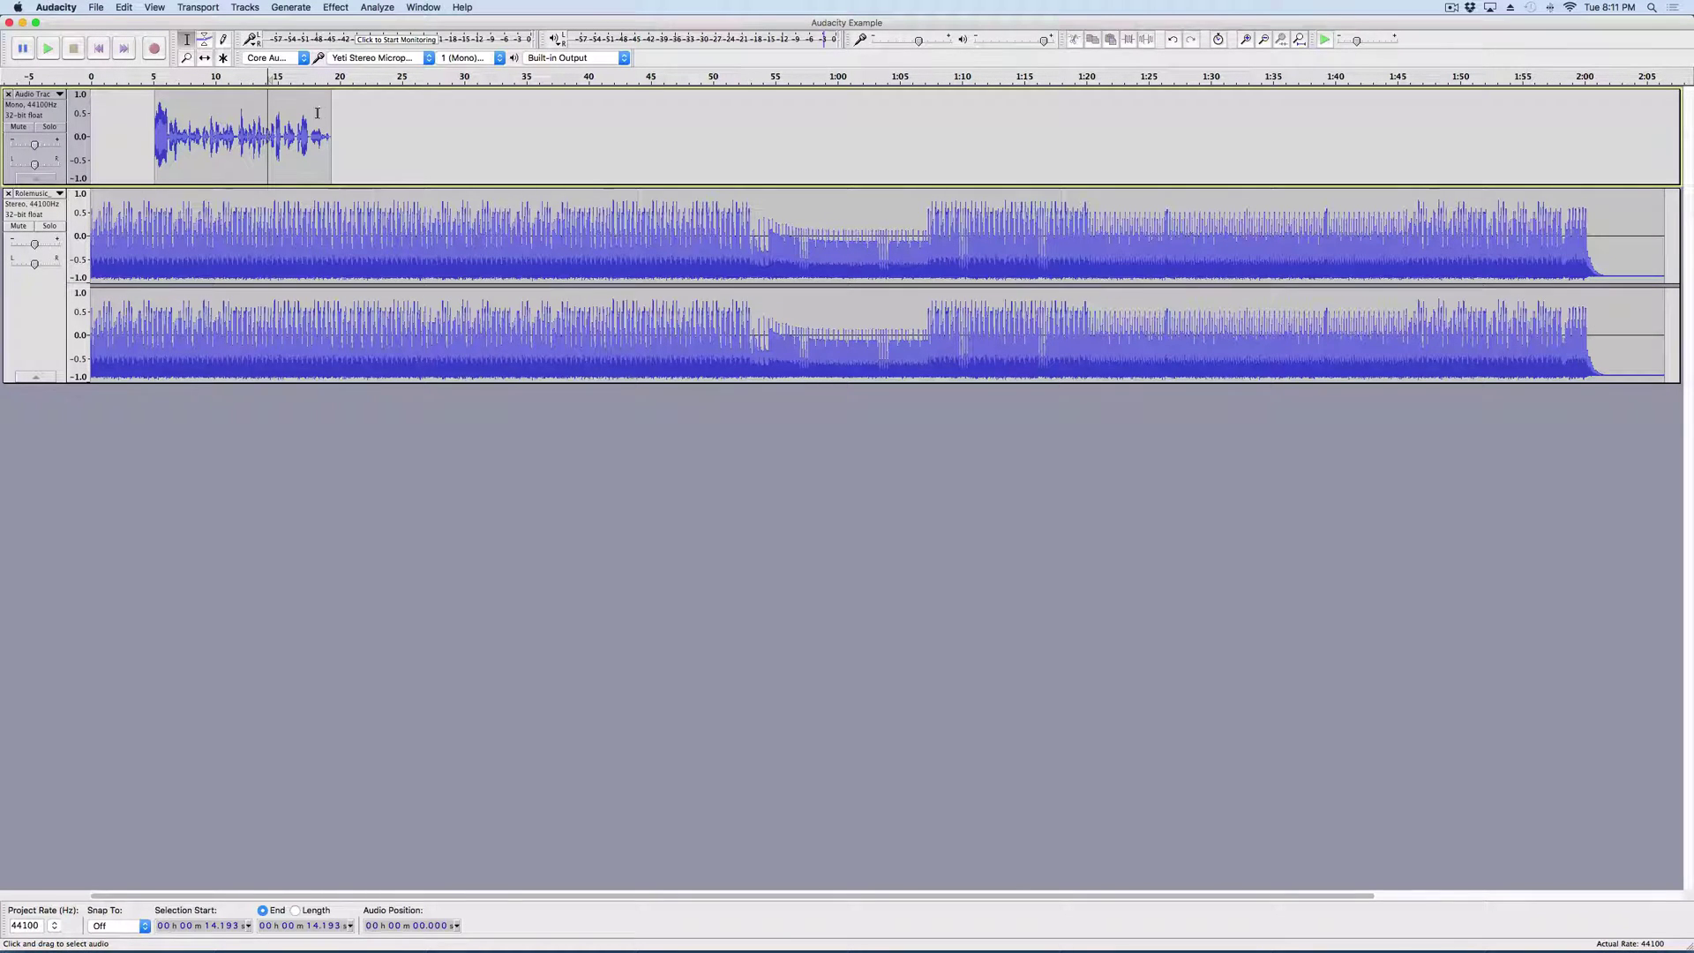
left_click_drag(331, 144, 154, 155)
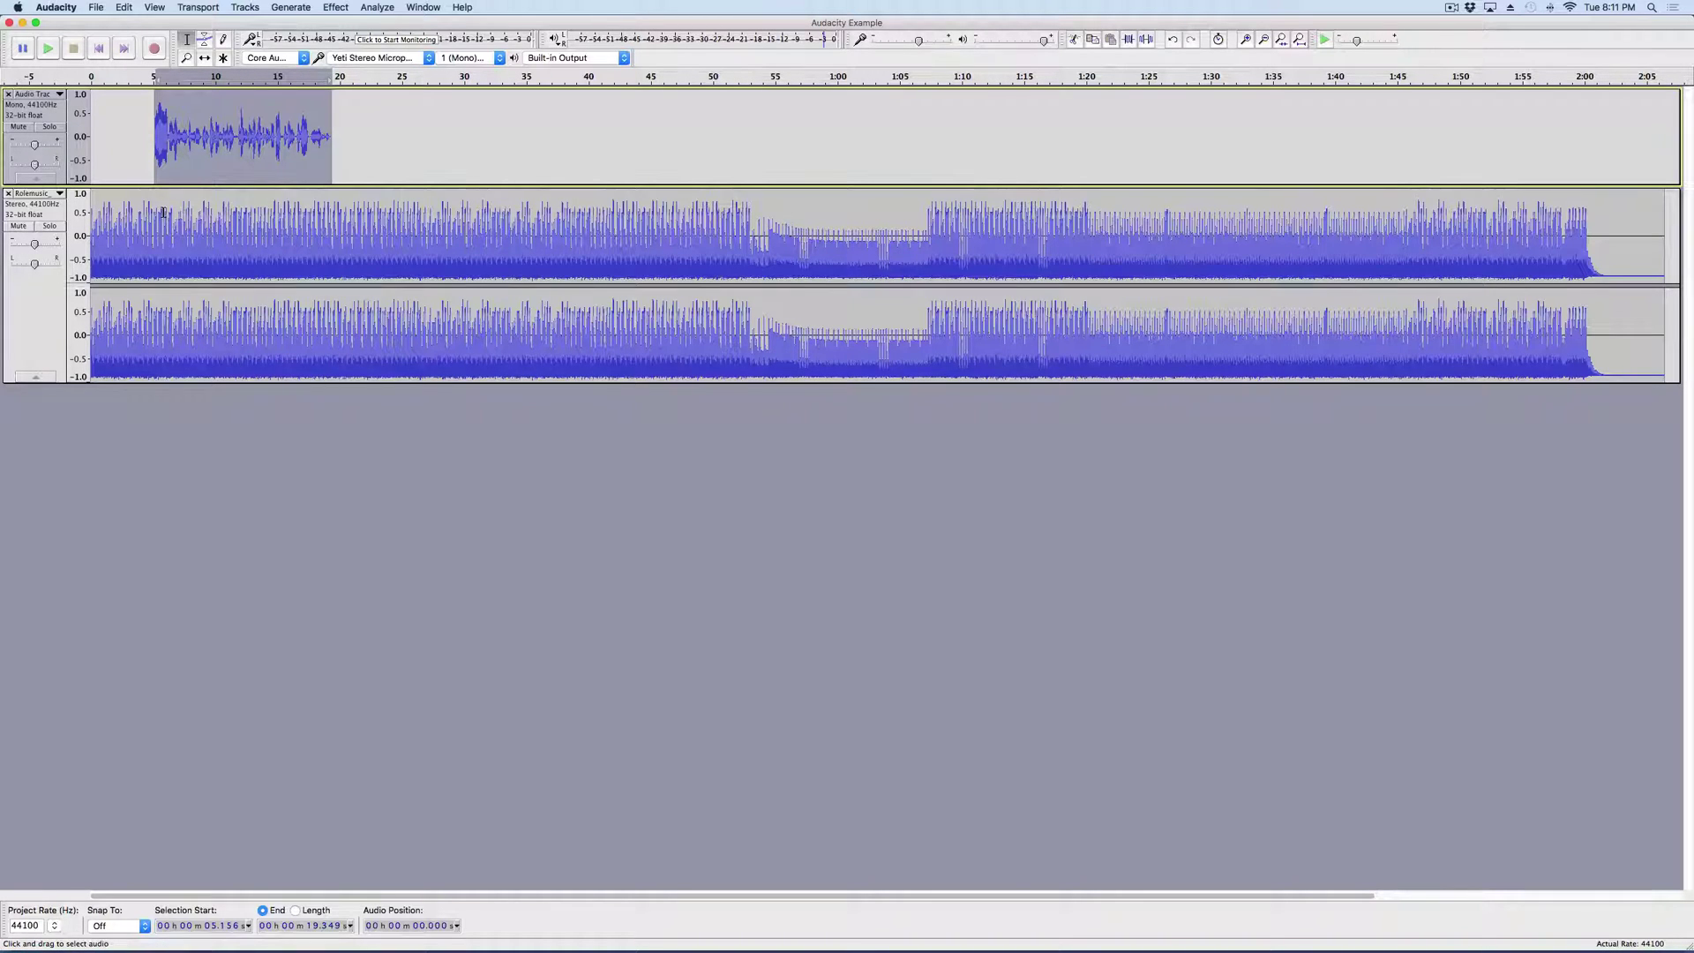
- Try Auto Duck on Rolemusic, dismiss the control-track warning, and drag Rolemusic above the voice track
left_click(45, 311)
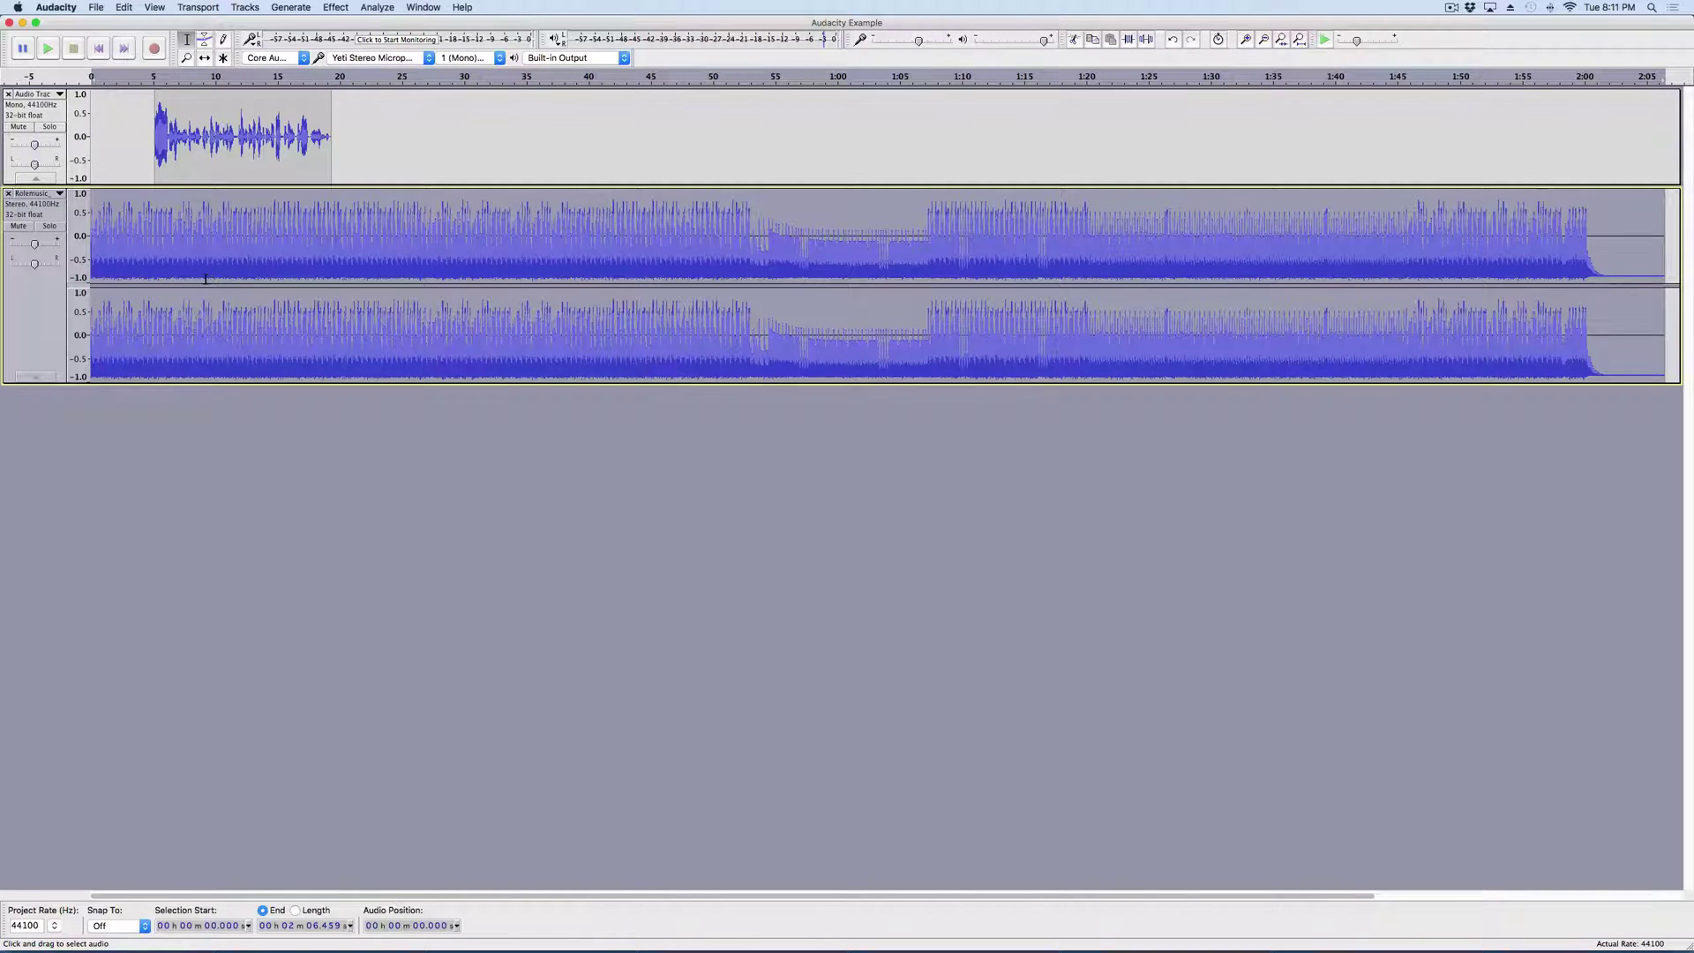
left_click(345, 6)
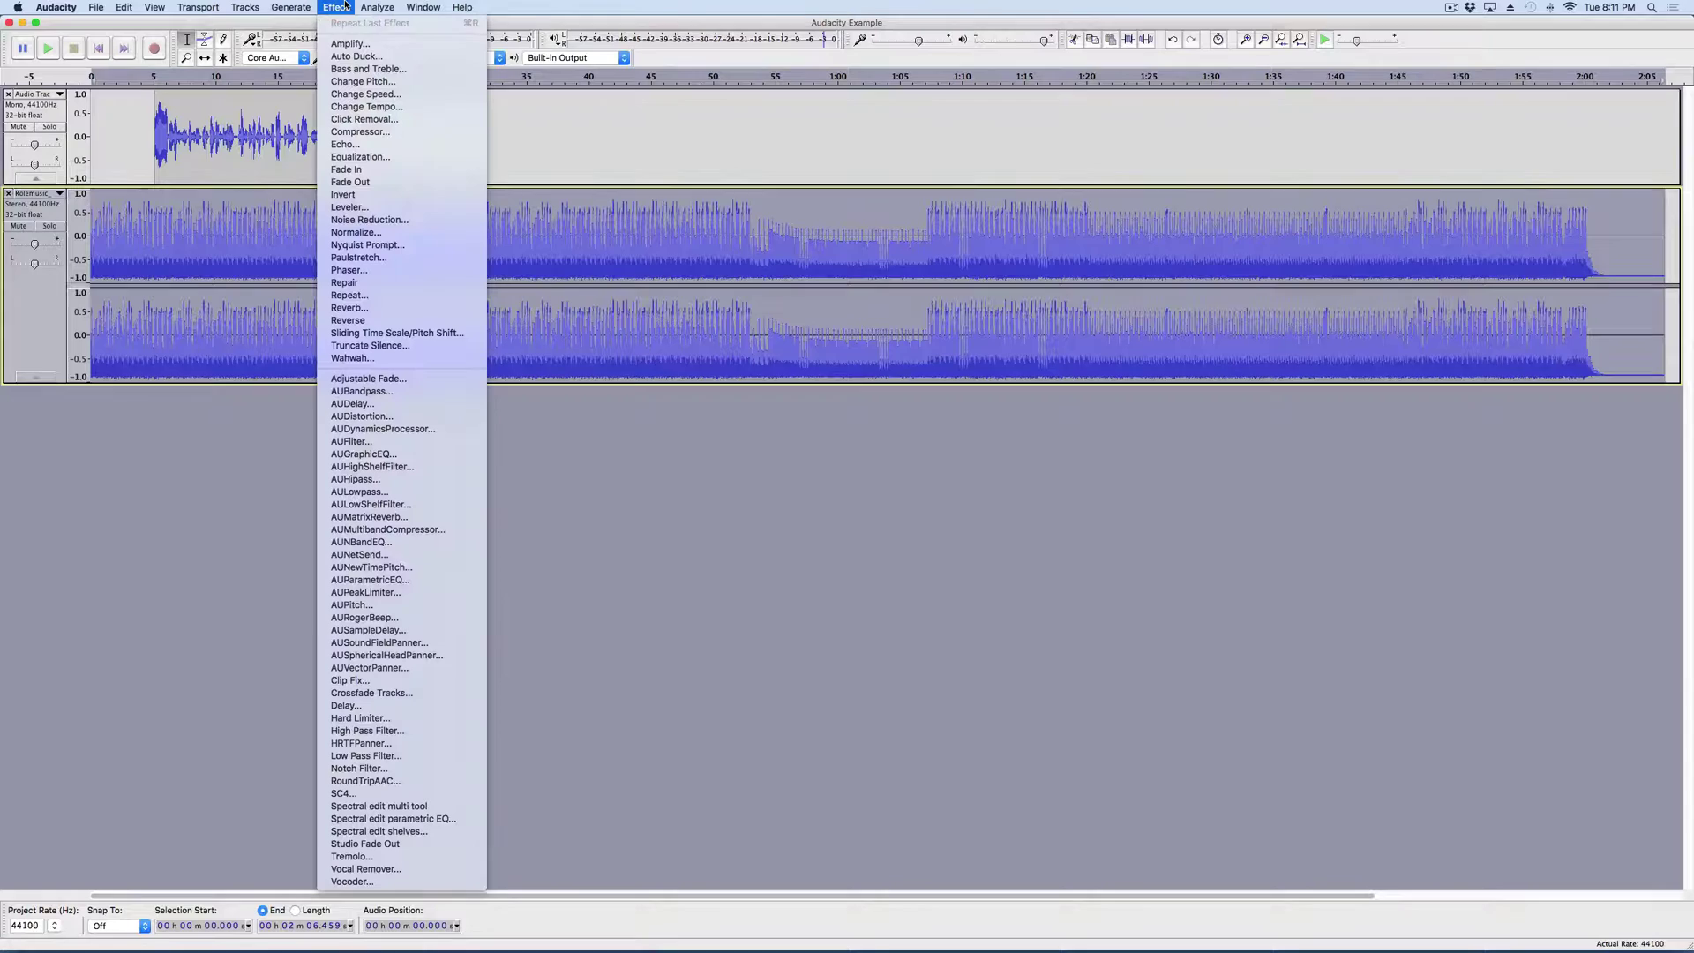
left_click(357, 56)
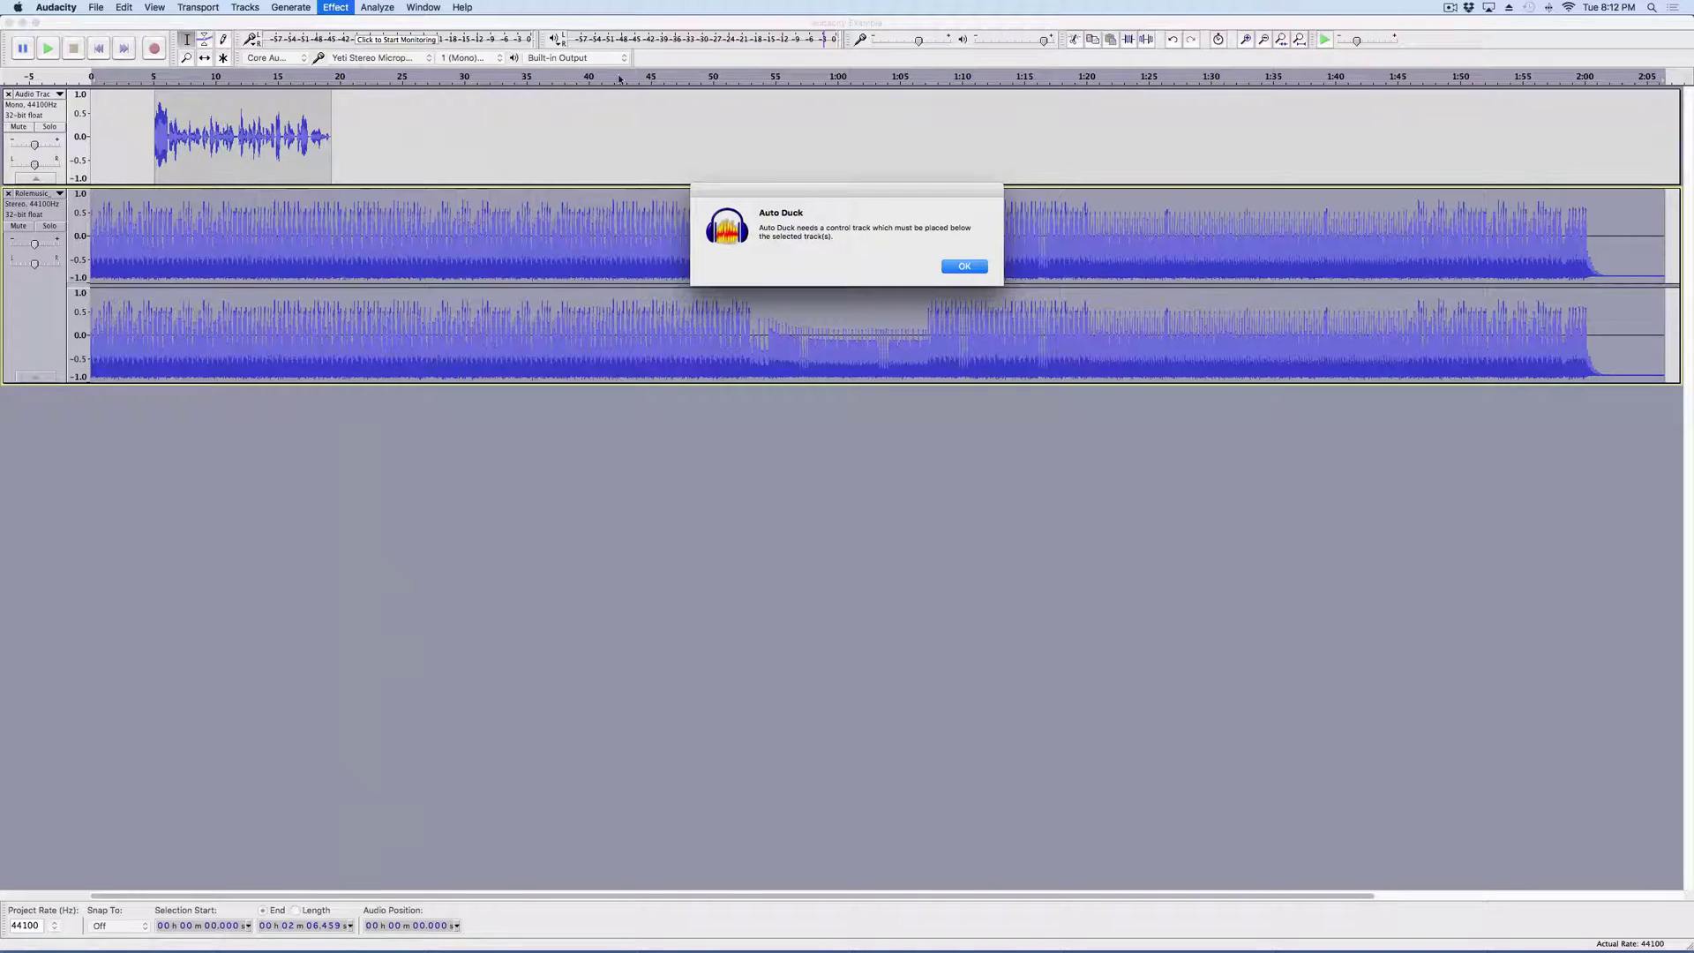
left_click(965, 265)
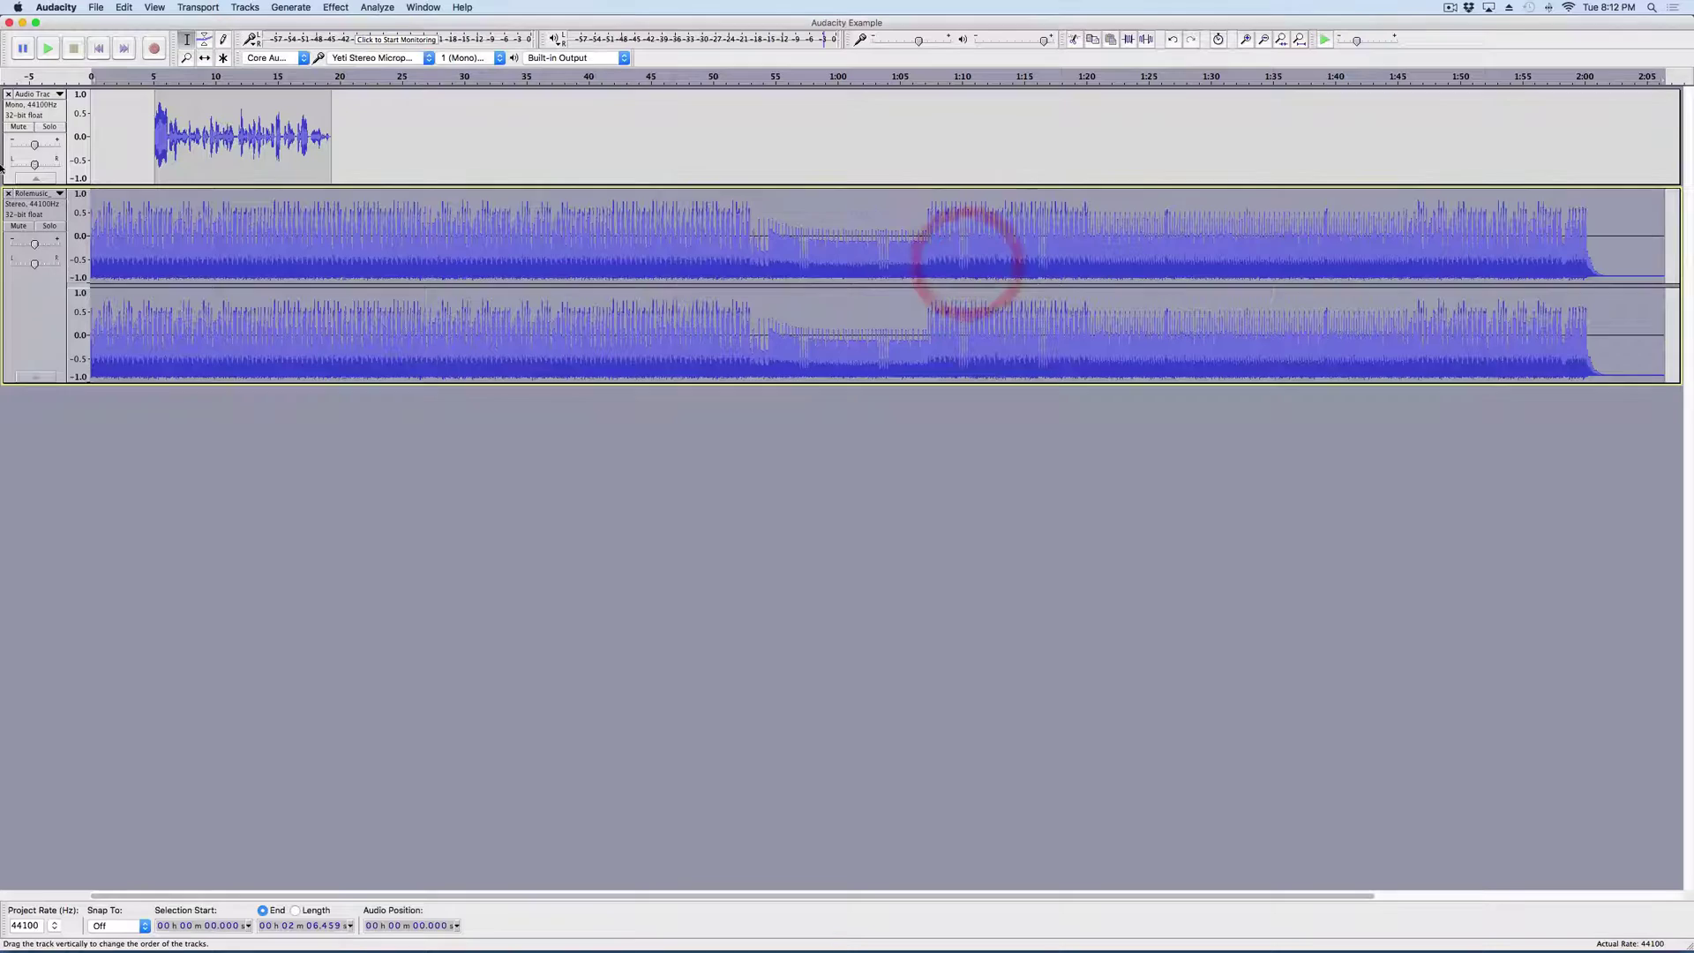
mouse_move(42, 307)
left_mouse_down()
mouse_move(41, 321)
mouse_move(63, 115)
left_mouse_up()
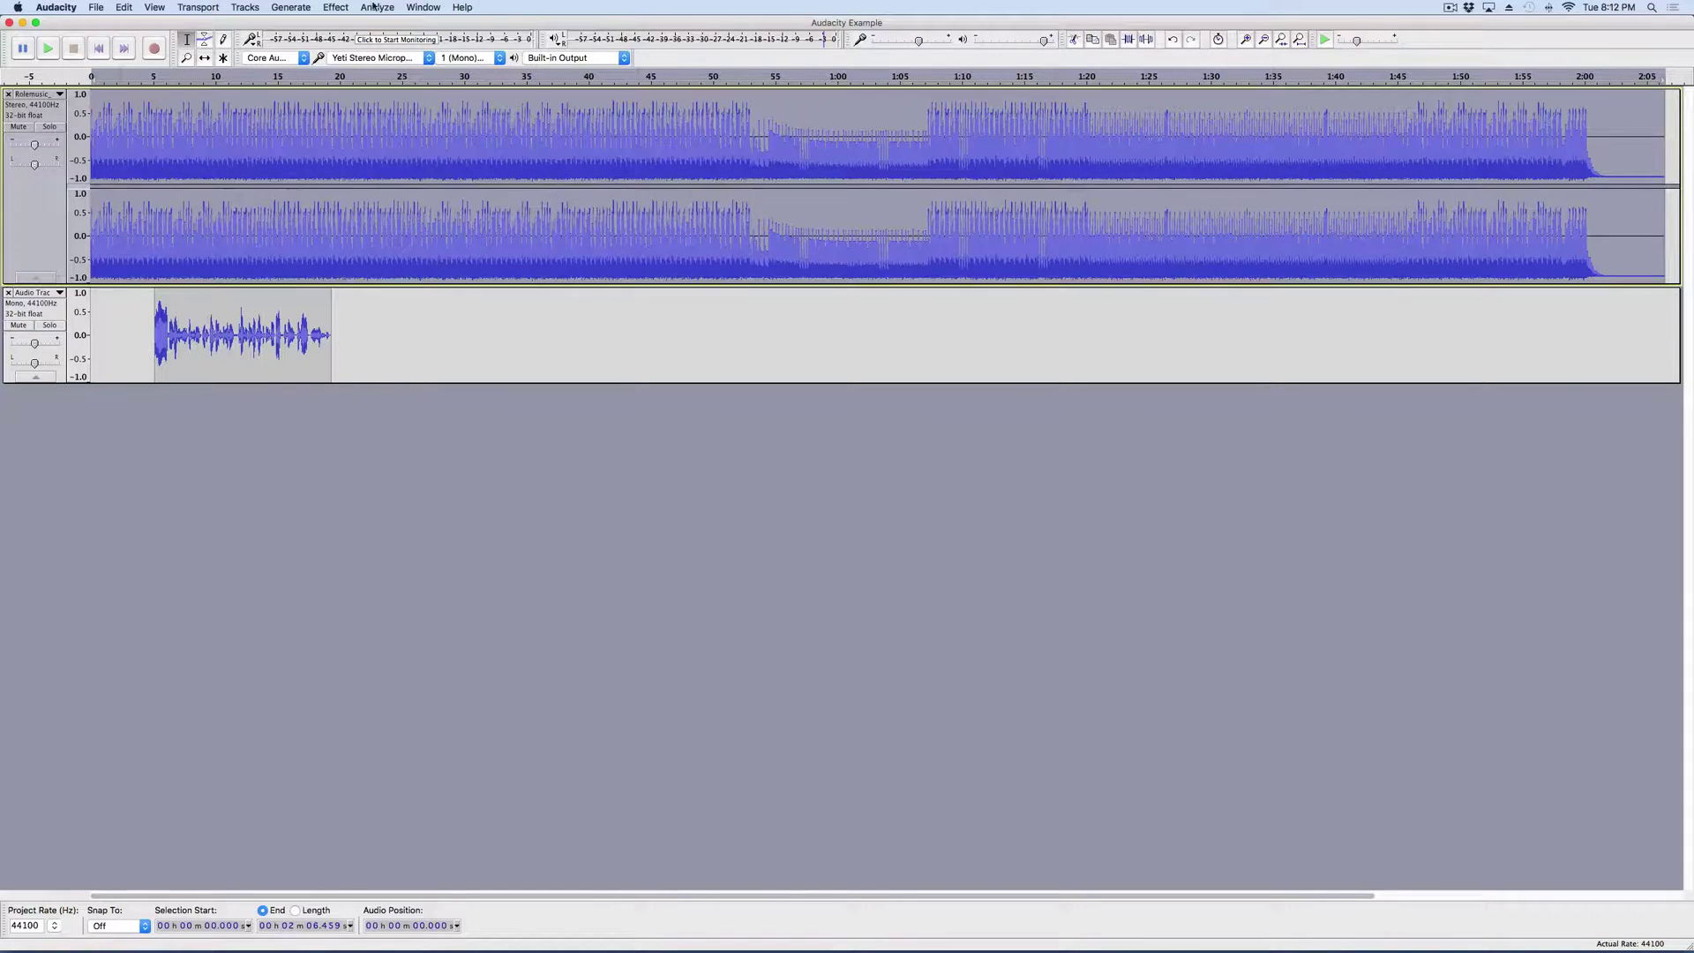
- Apply Auto Duck to Rolemusic with a -19.12 dB duck amount and lengthened outer fades
left_click(346, 8)
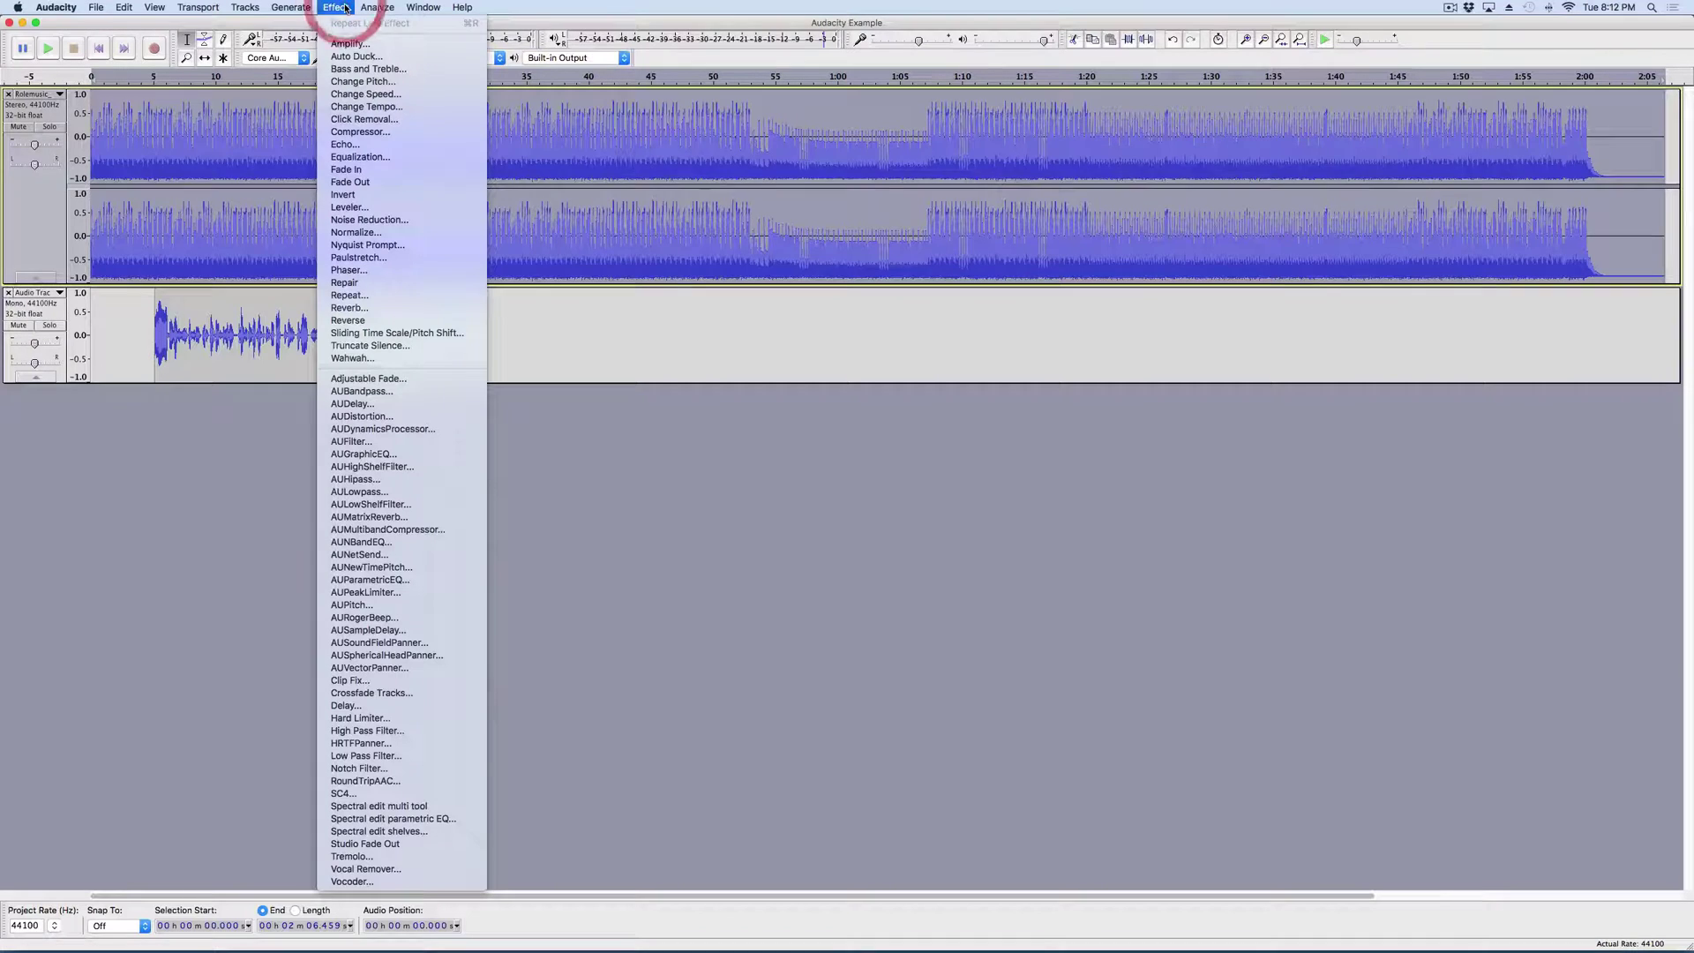
left_click(369, 56)
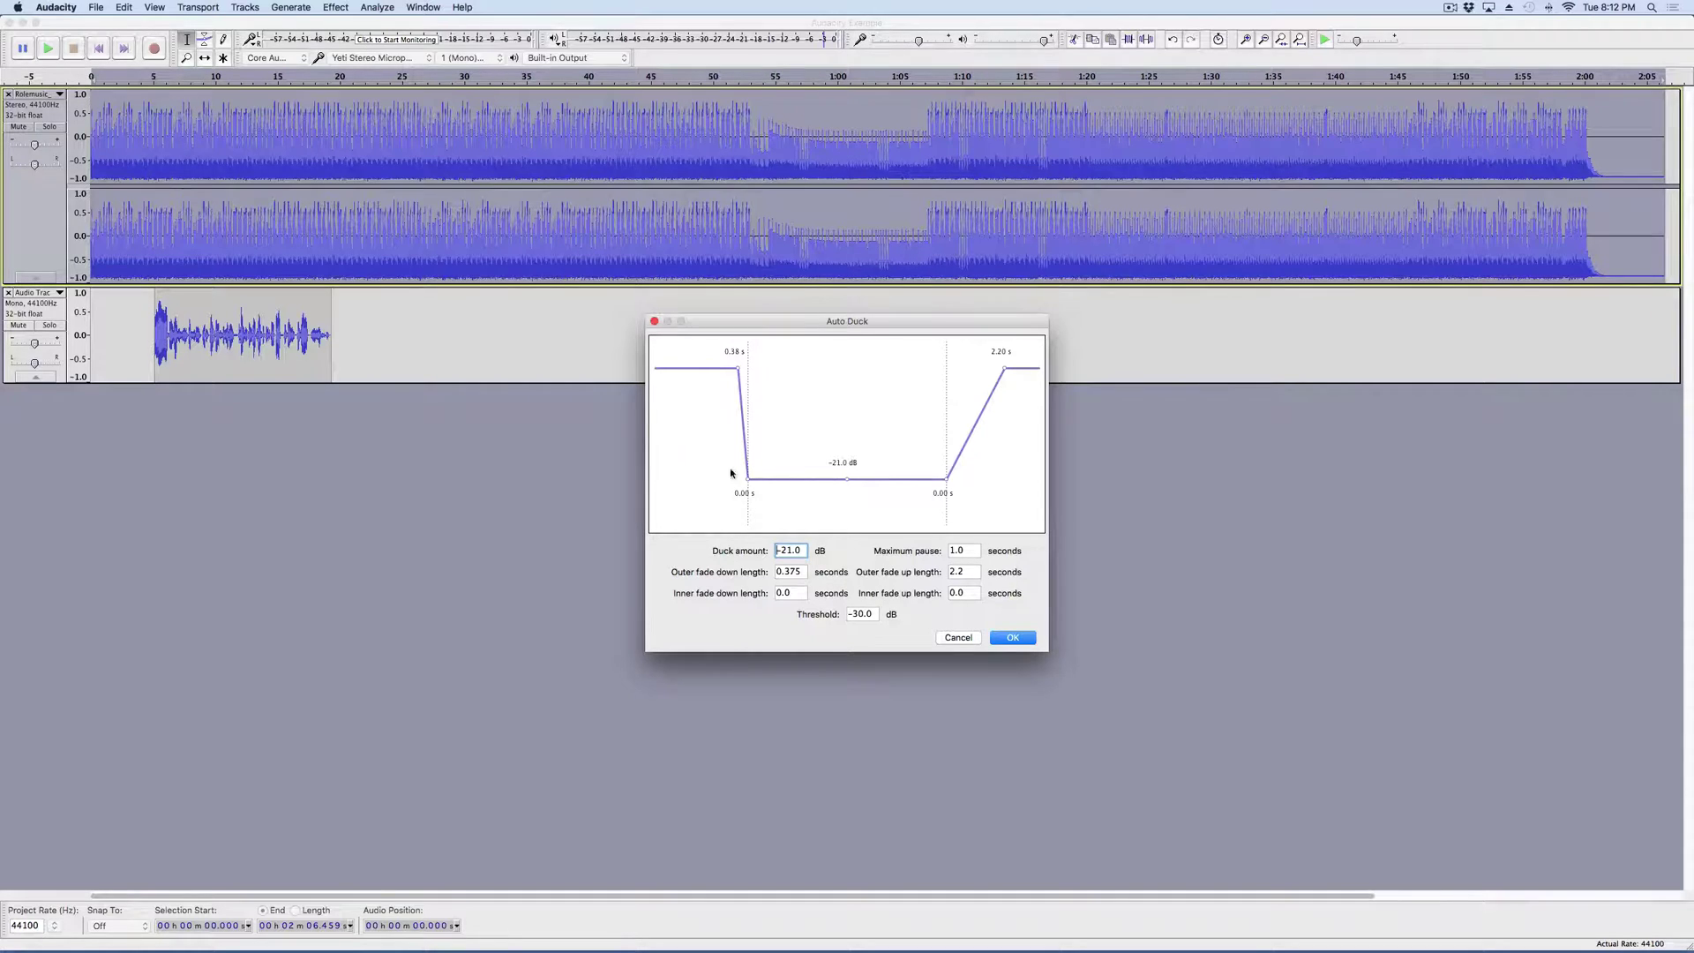
left_click_drag(846, 477, 839, 353)
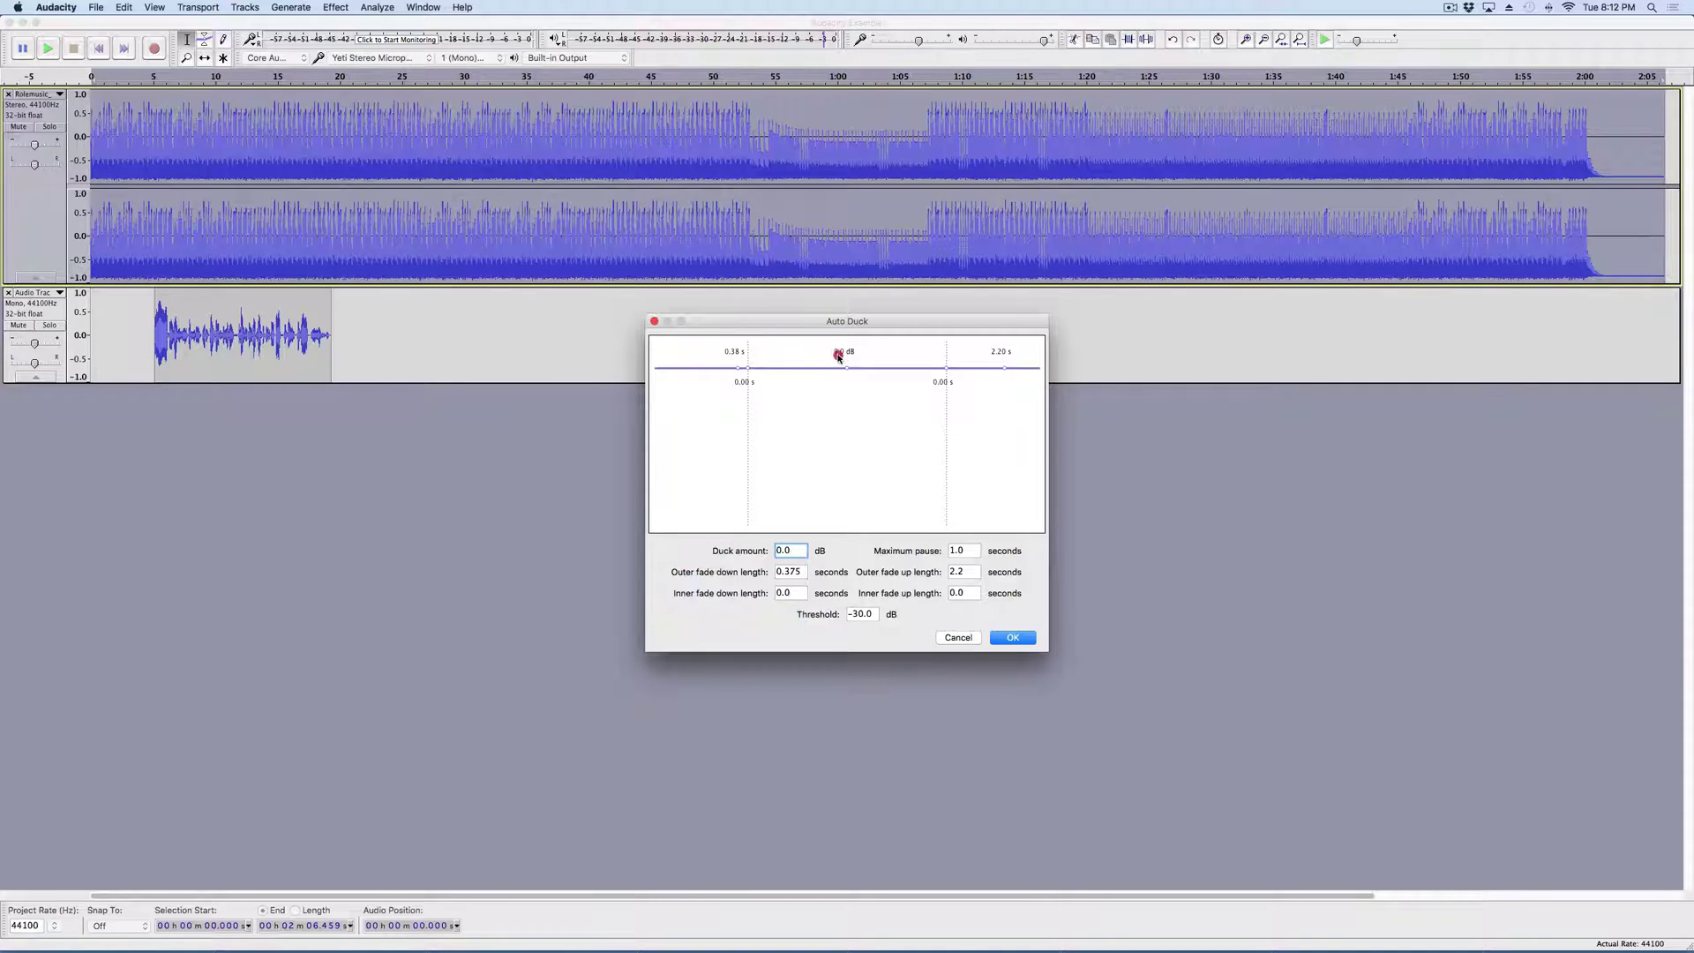
left_click_drag(838, 355, 853, 469)
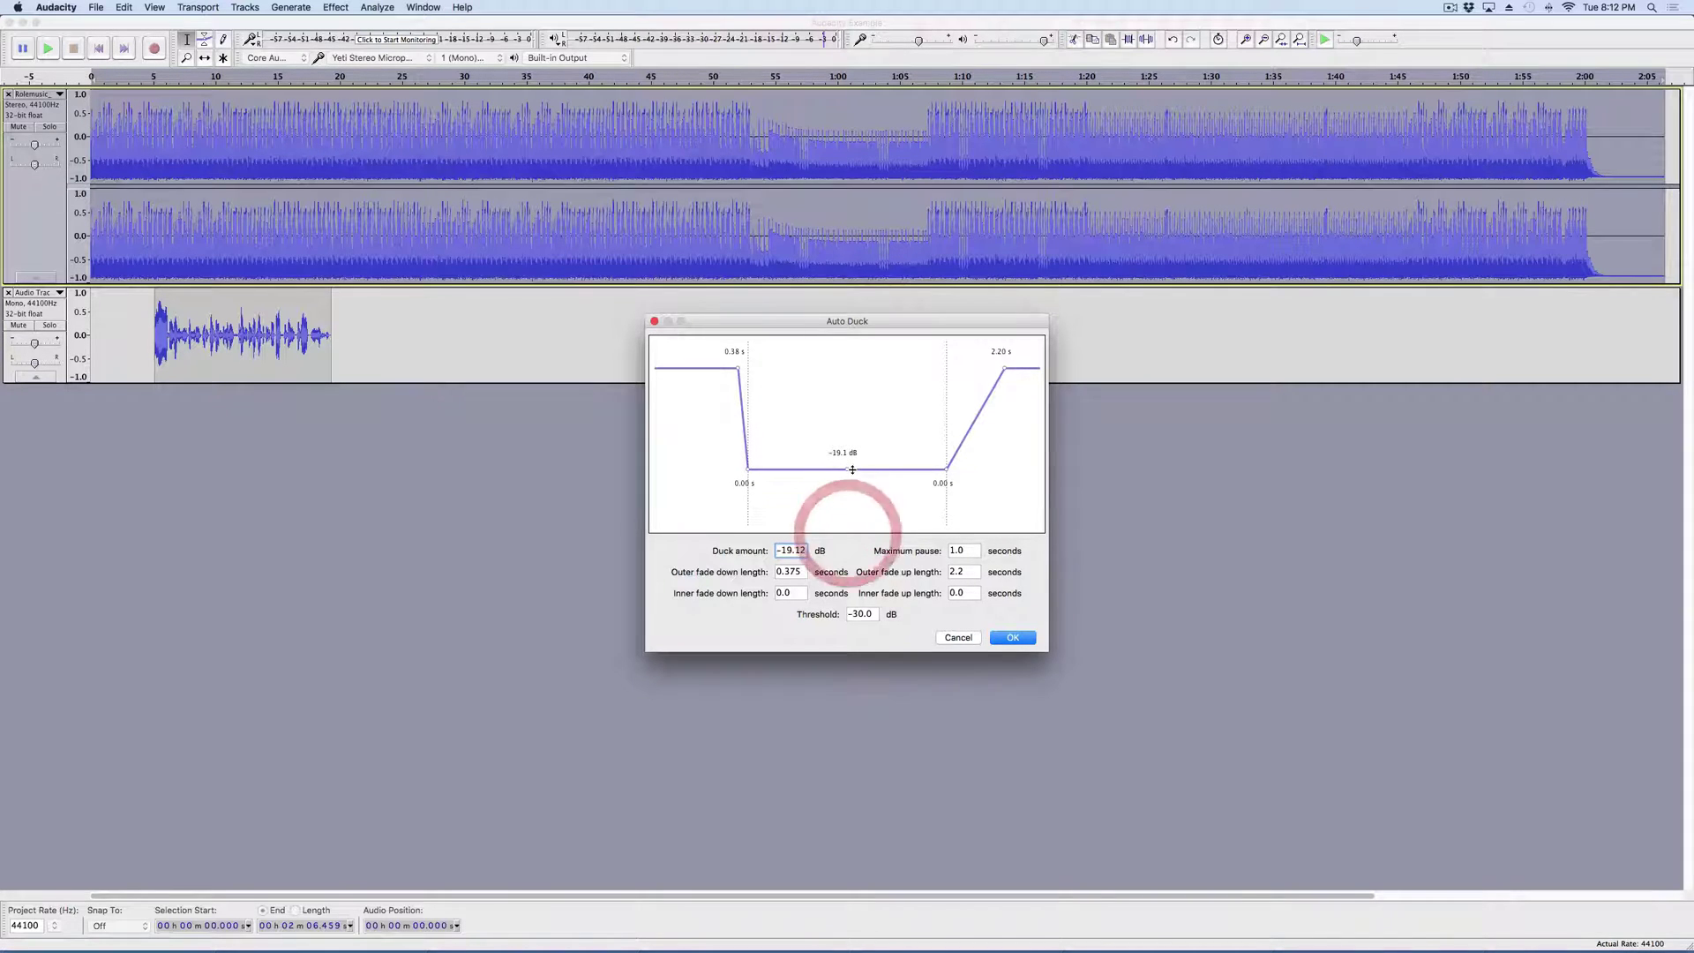
mouse_move(739, 368)
left_mouse_down()
mouse_move(650, 379)
mouse_move(756, 369)
mouse_move(653, 385)
mouse_move(701, 364)
mouse_move(660, 379)
mouse_move(732, 387)
left_mouse_up()
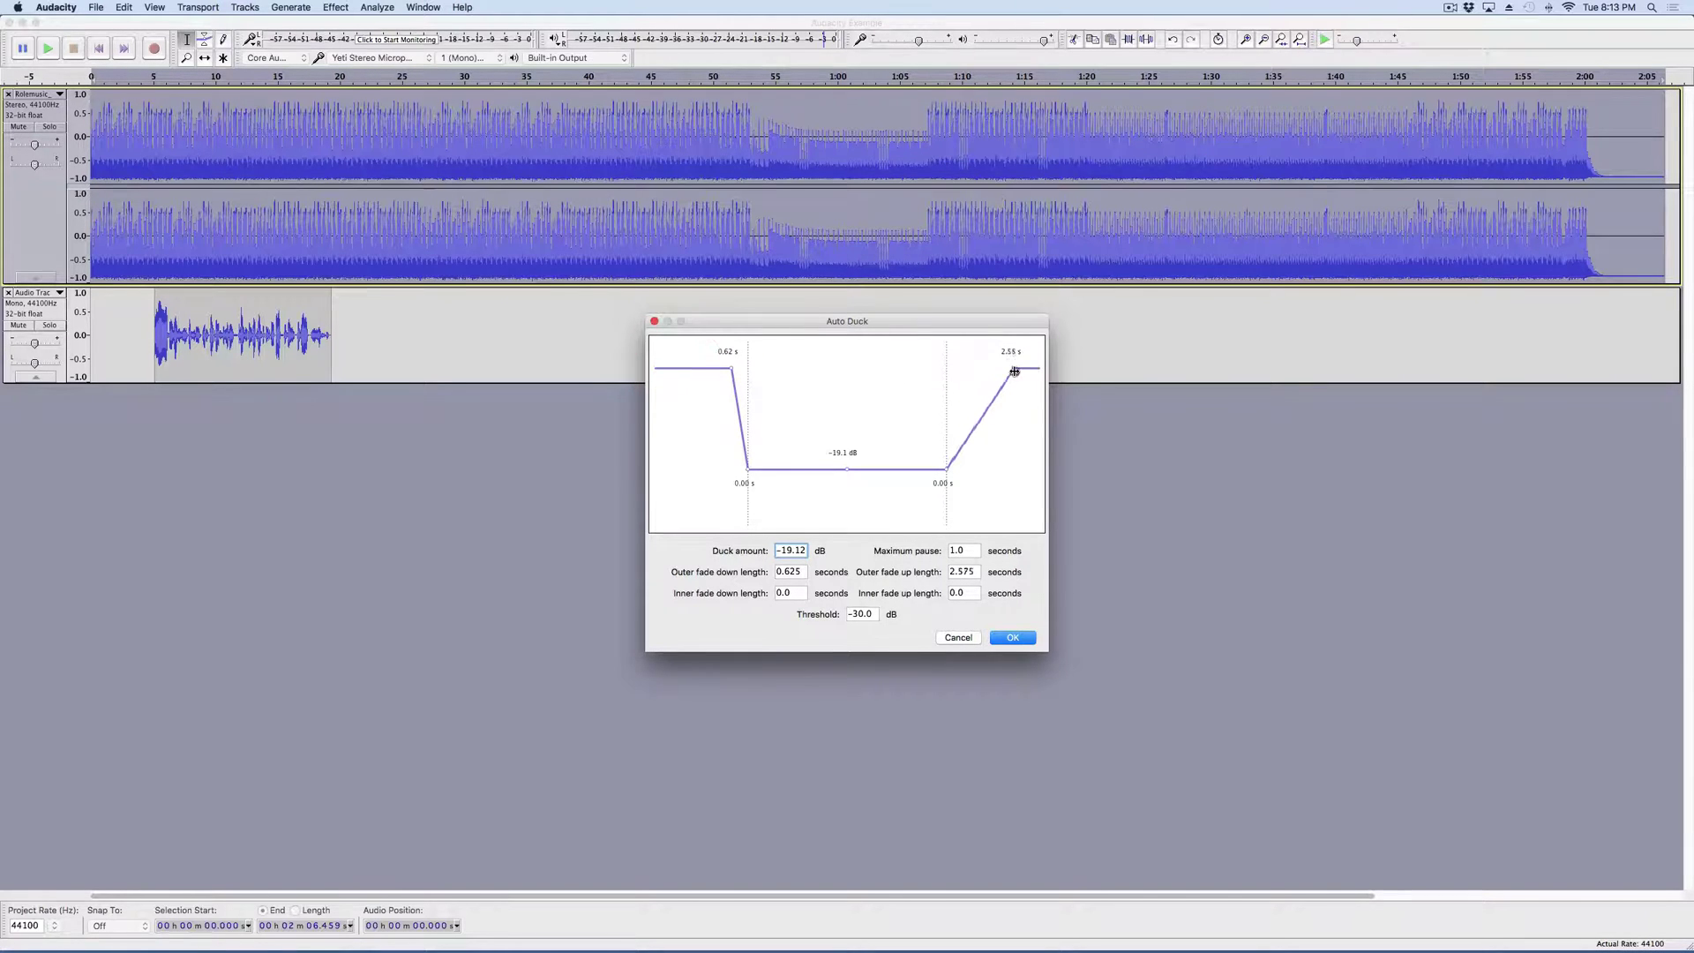
left_click_drag(1014, 372, 1017, 368)
left_click(1032, 638)
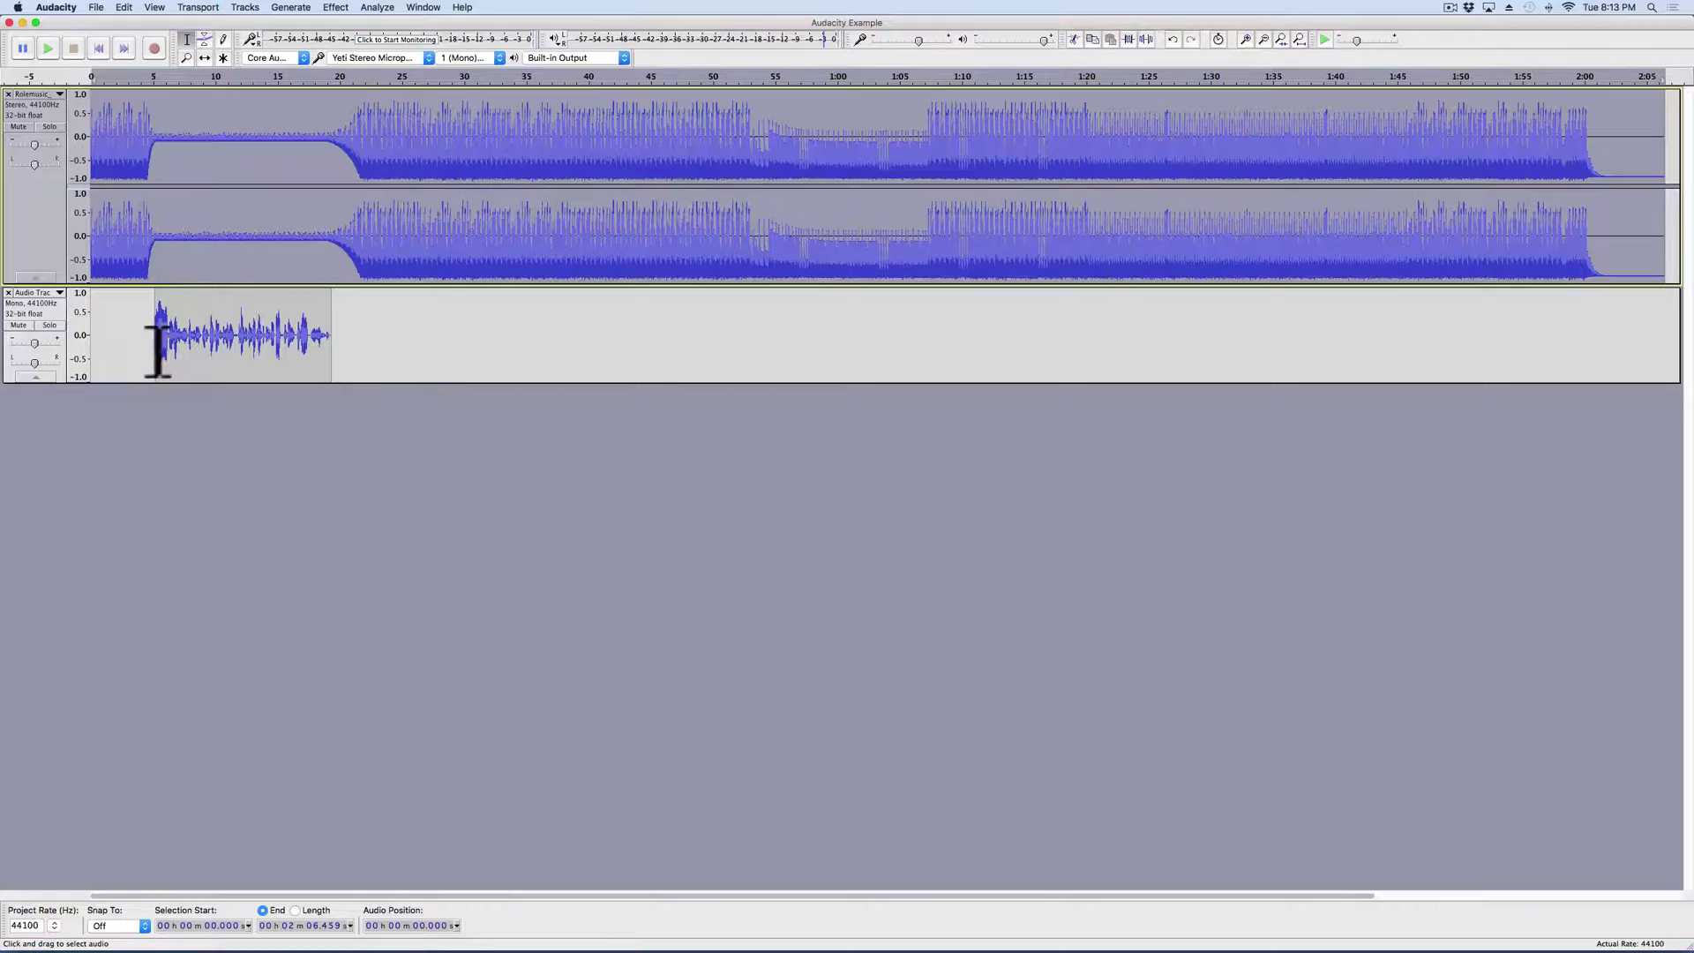
left_click_drag(154, 353, 340, 336)
left_click(297, 336)
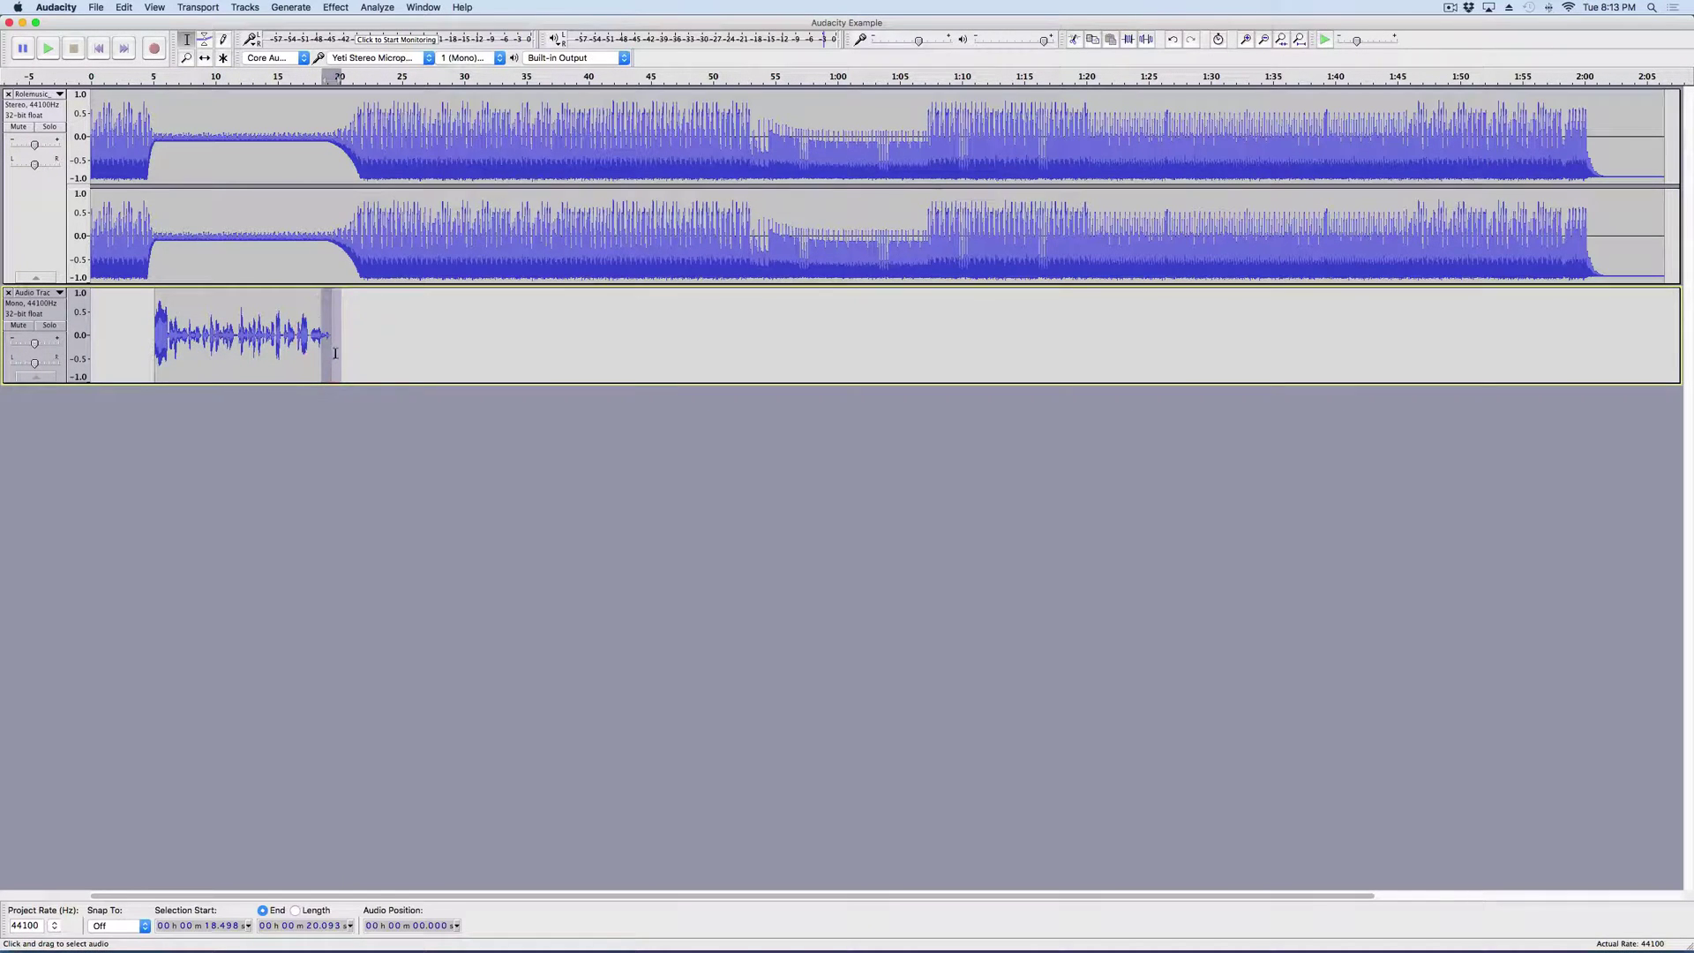
left_click(344, 525)
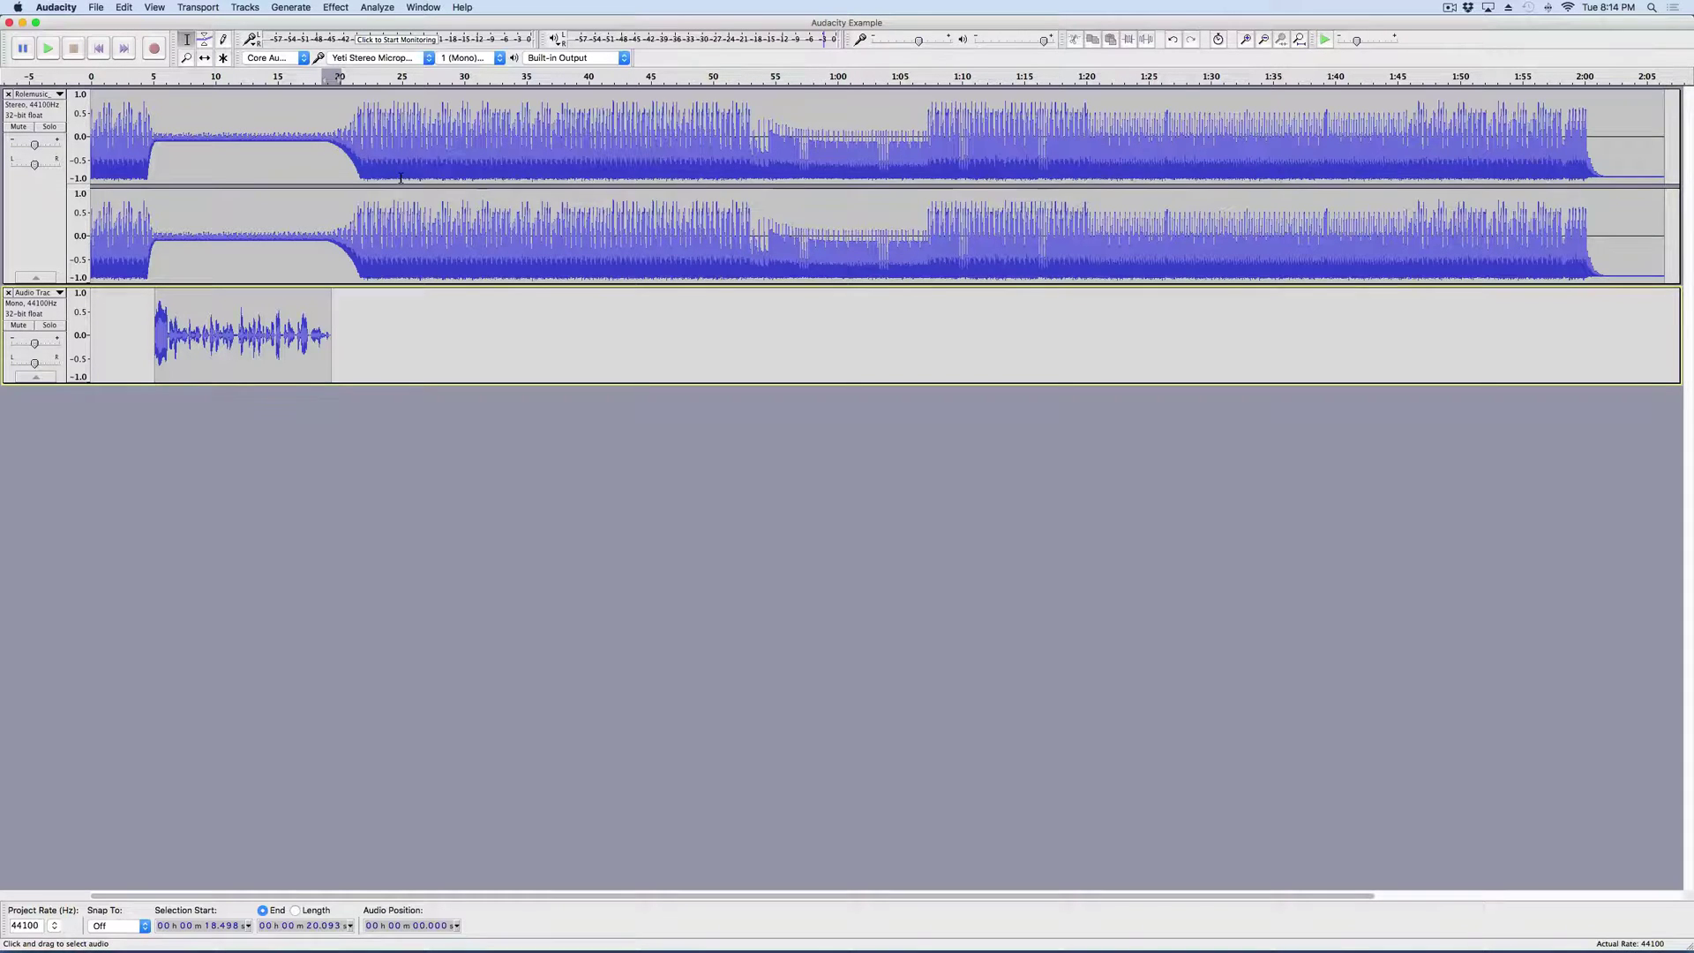
left_click(48, 50)
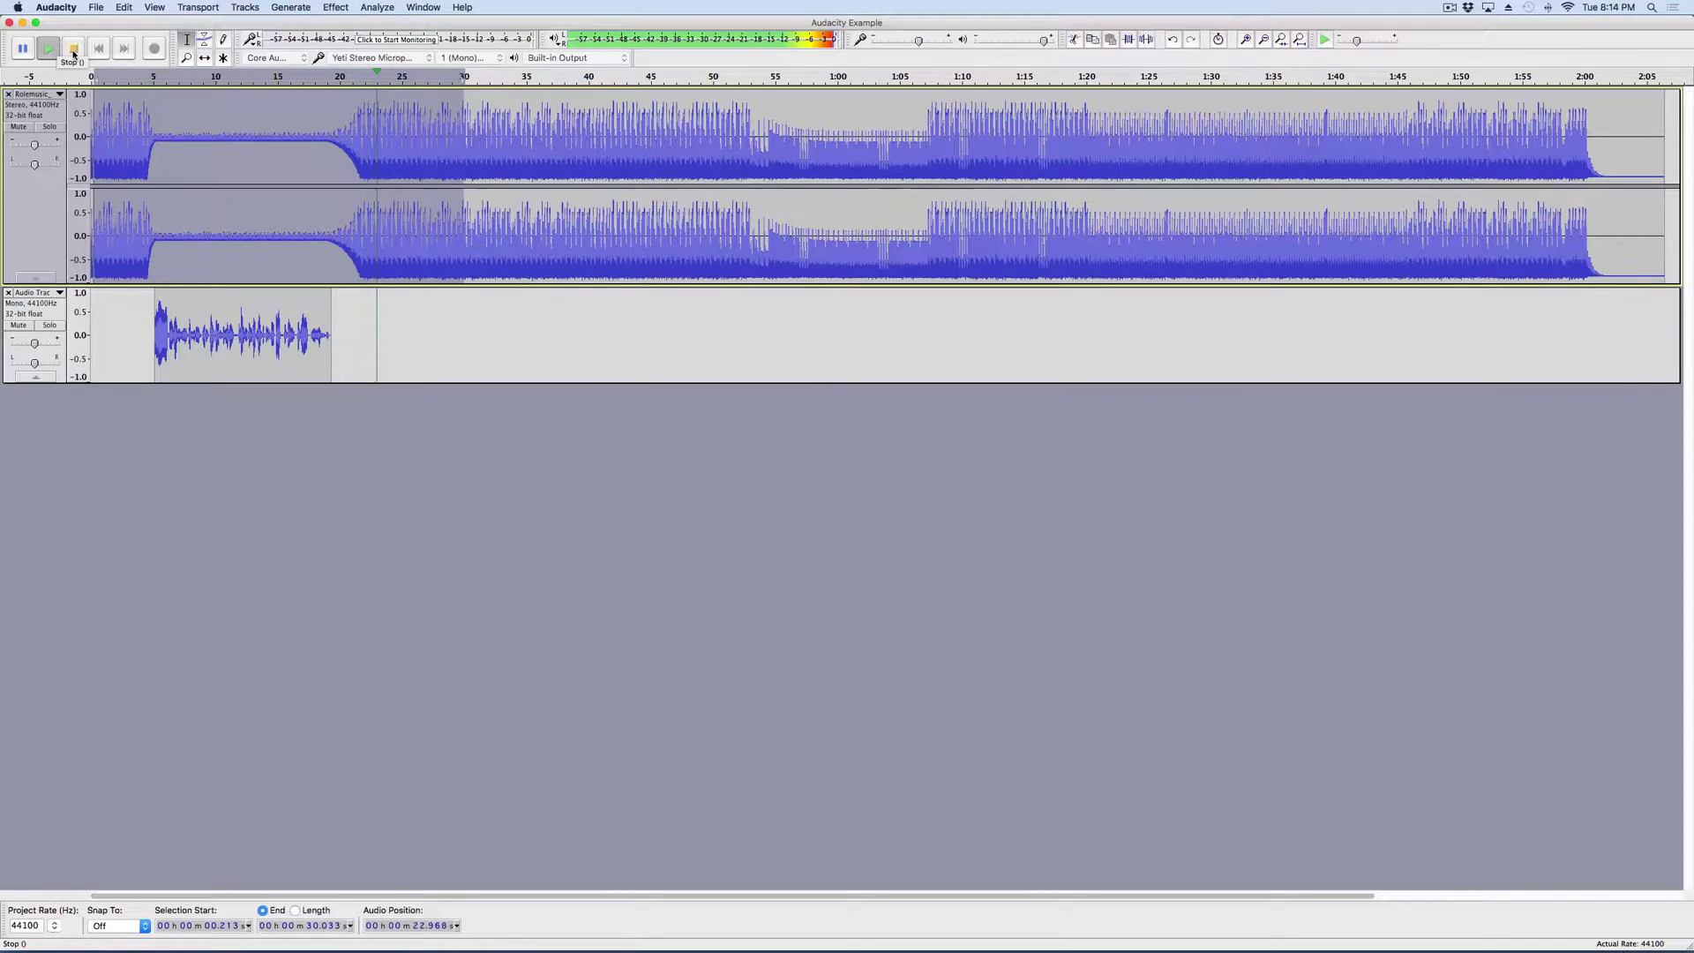
left_click(74, 49)
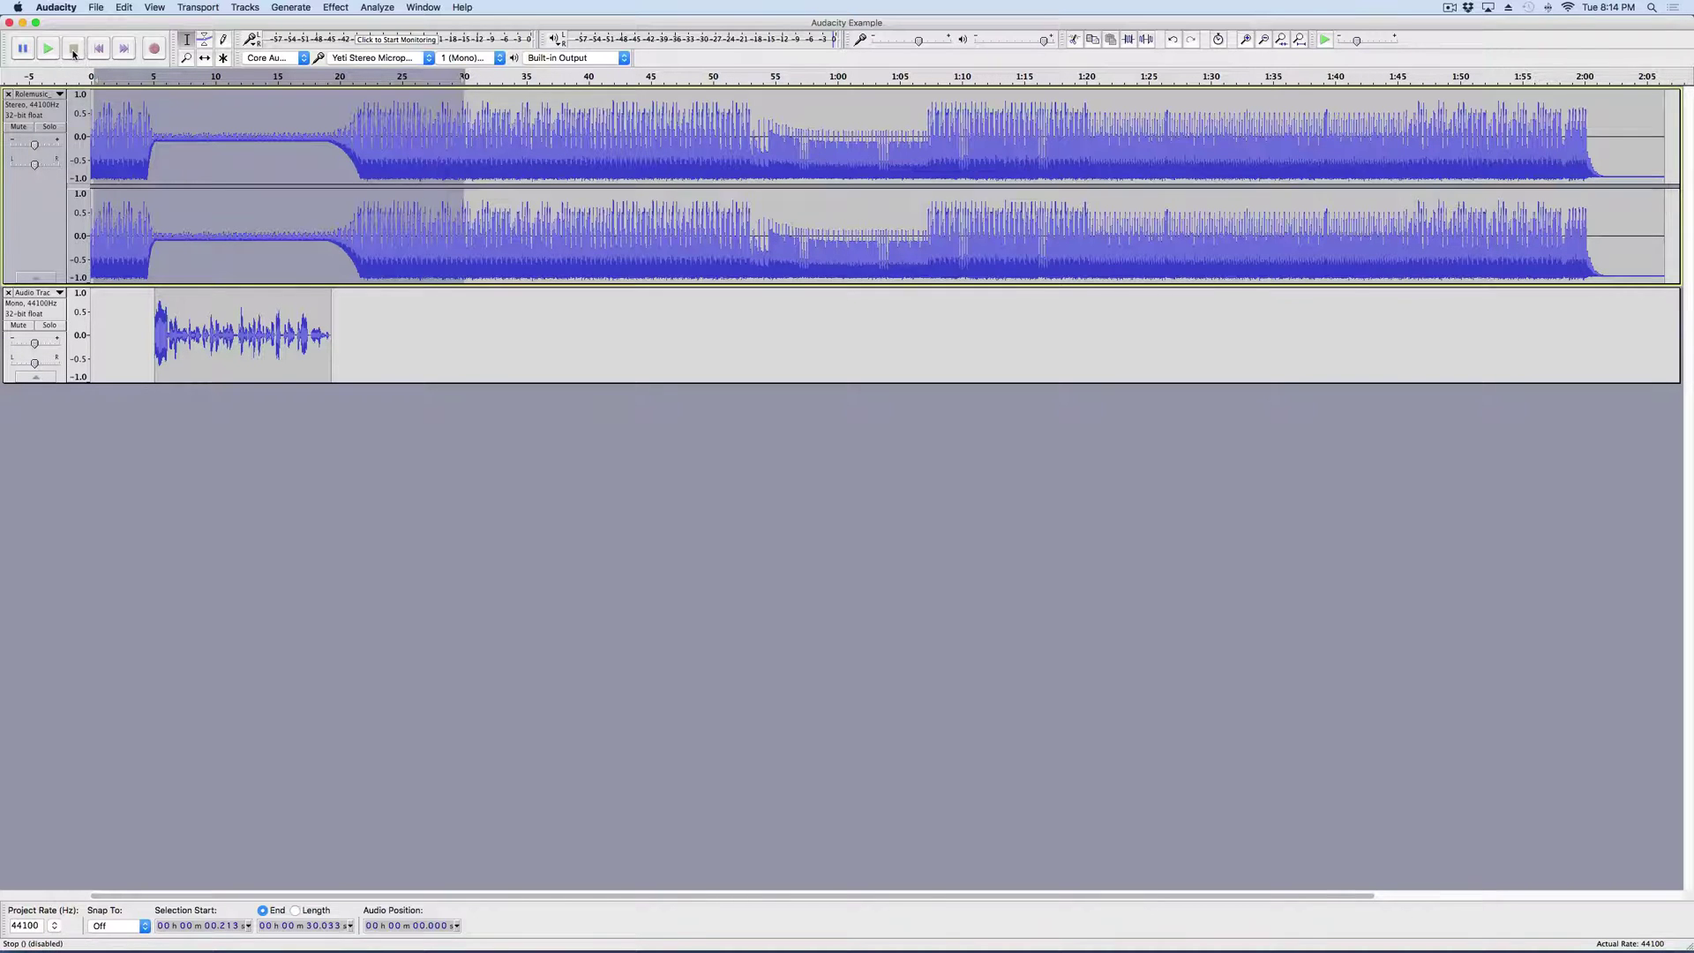
- Select all, check the music gain, and zoom into roughly the first nine seconds
key("super+a")
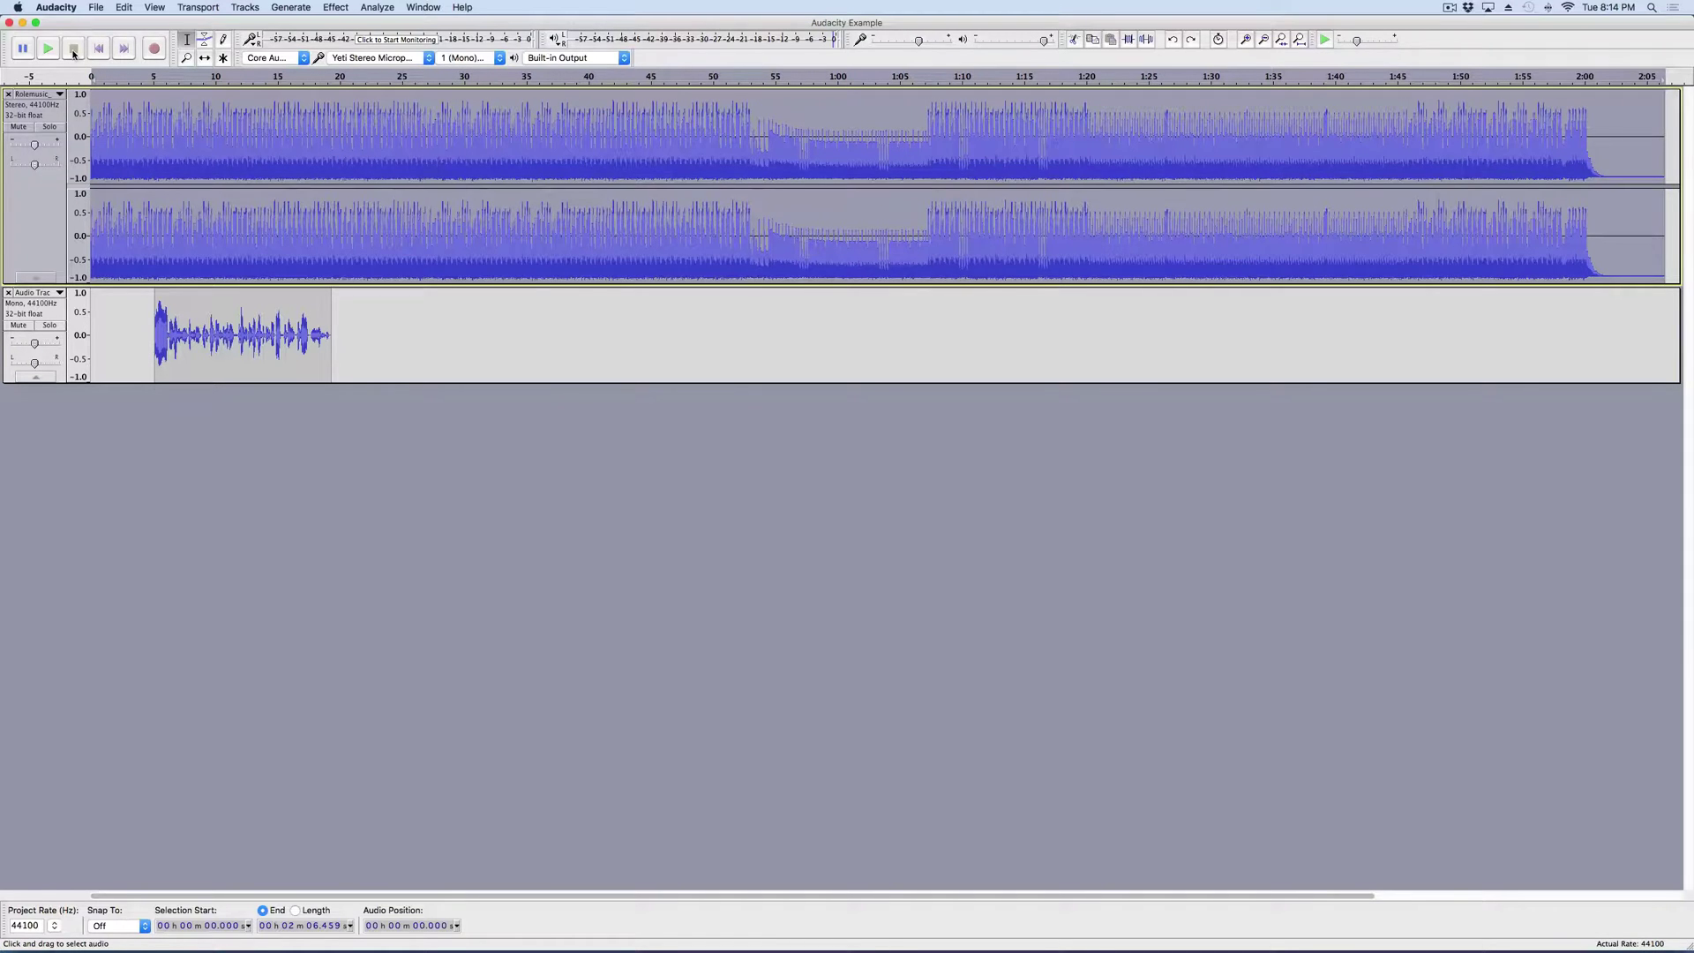
left_click(27, 154)
left_click(187, 58)
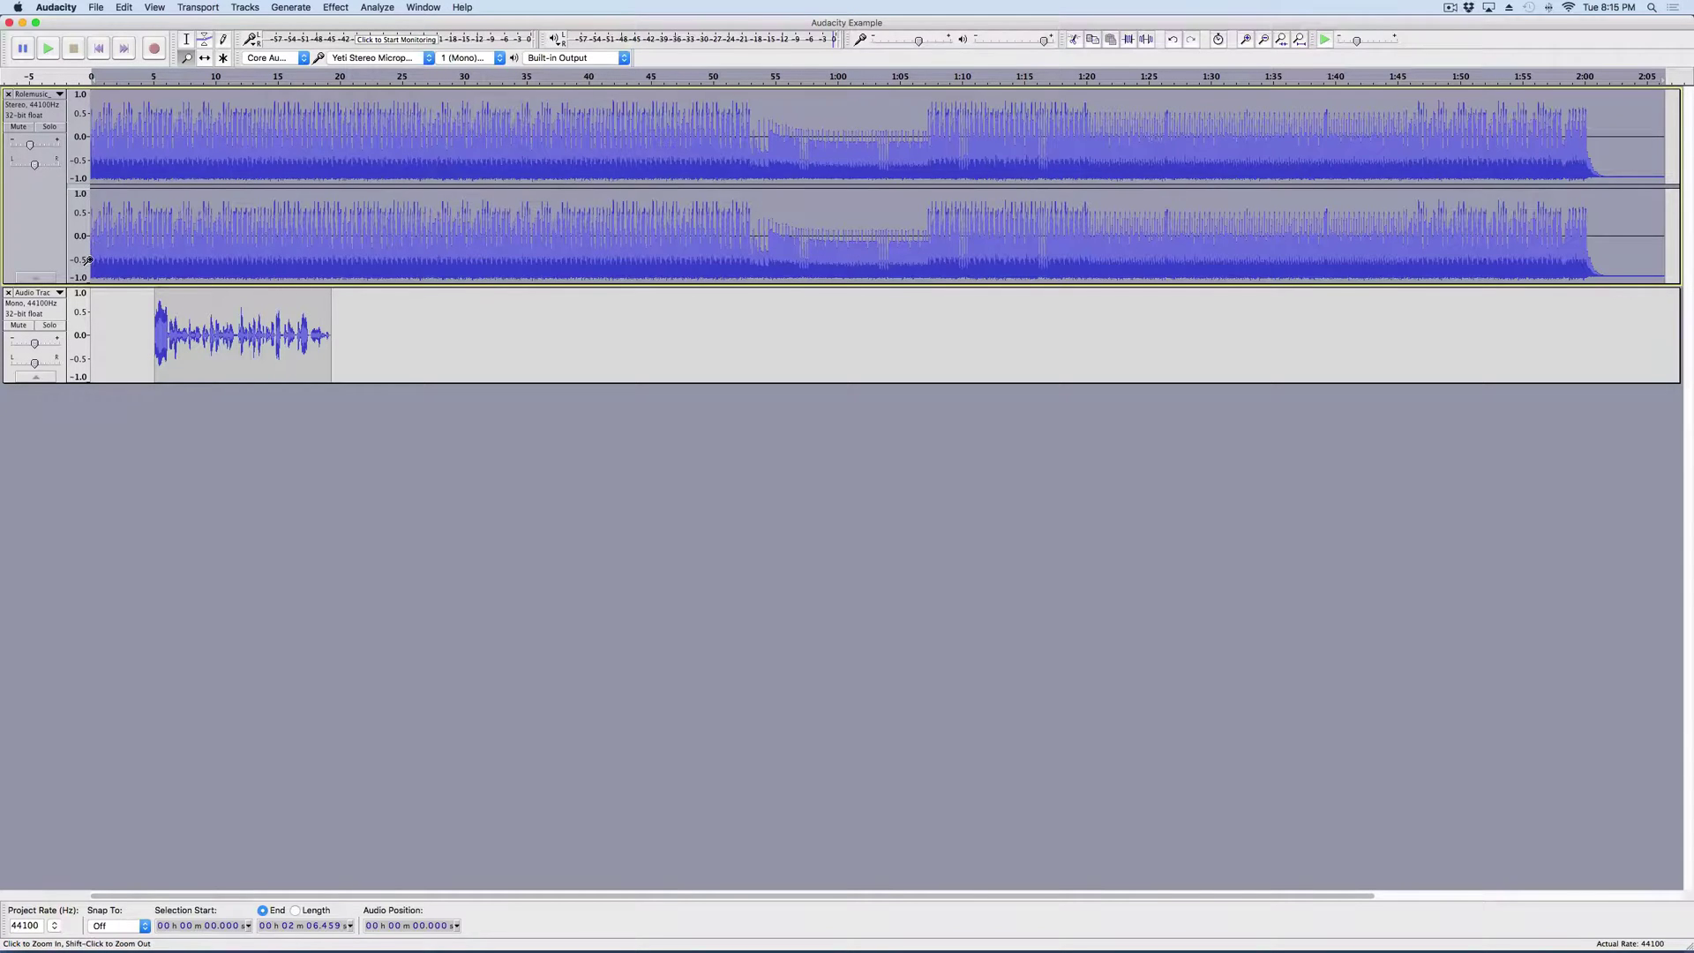
left_click_drag(90, 261, 407, 264)
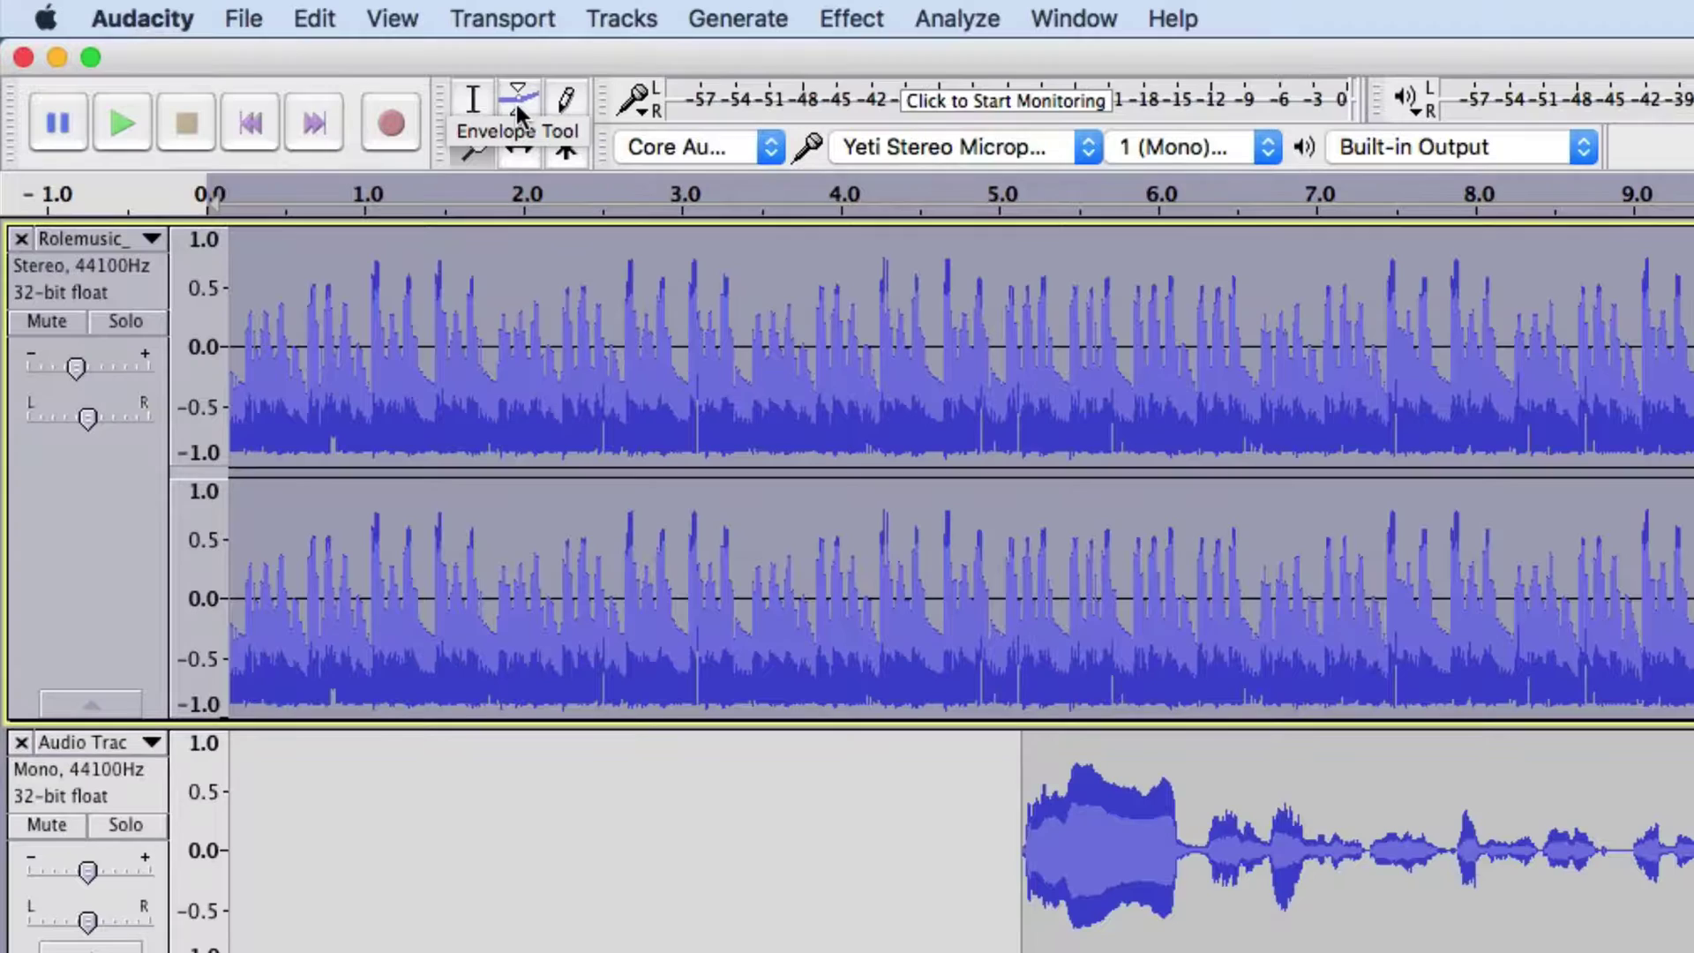
- Add envelope points at about 4.3, 5.1 and 6.2 s, lowering the music under the voice
left_click(516, 105)
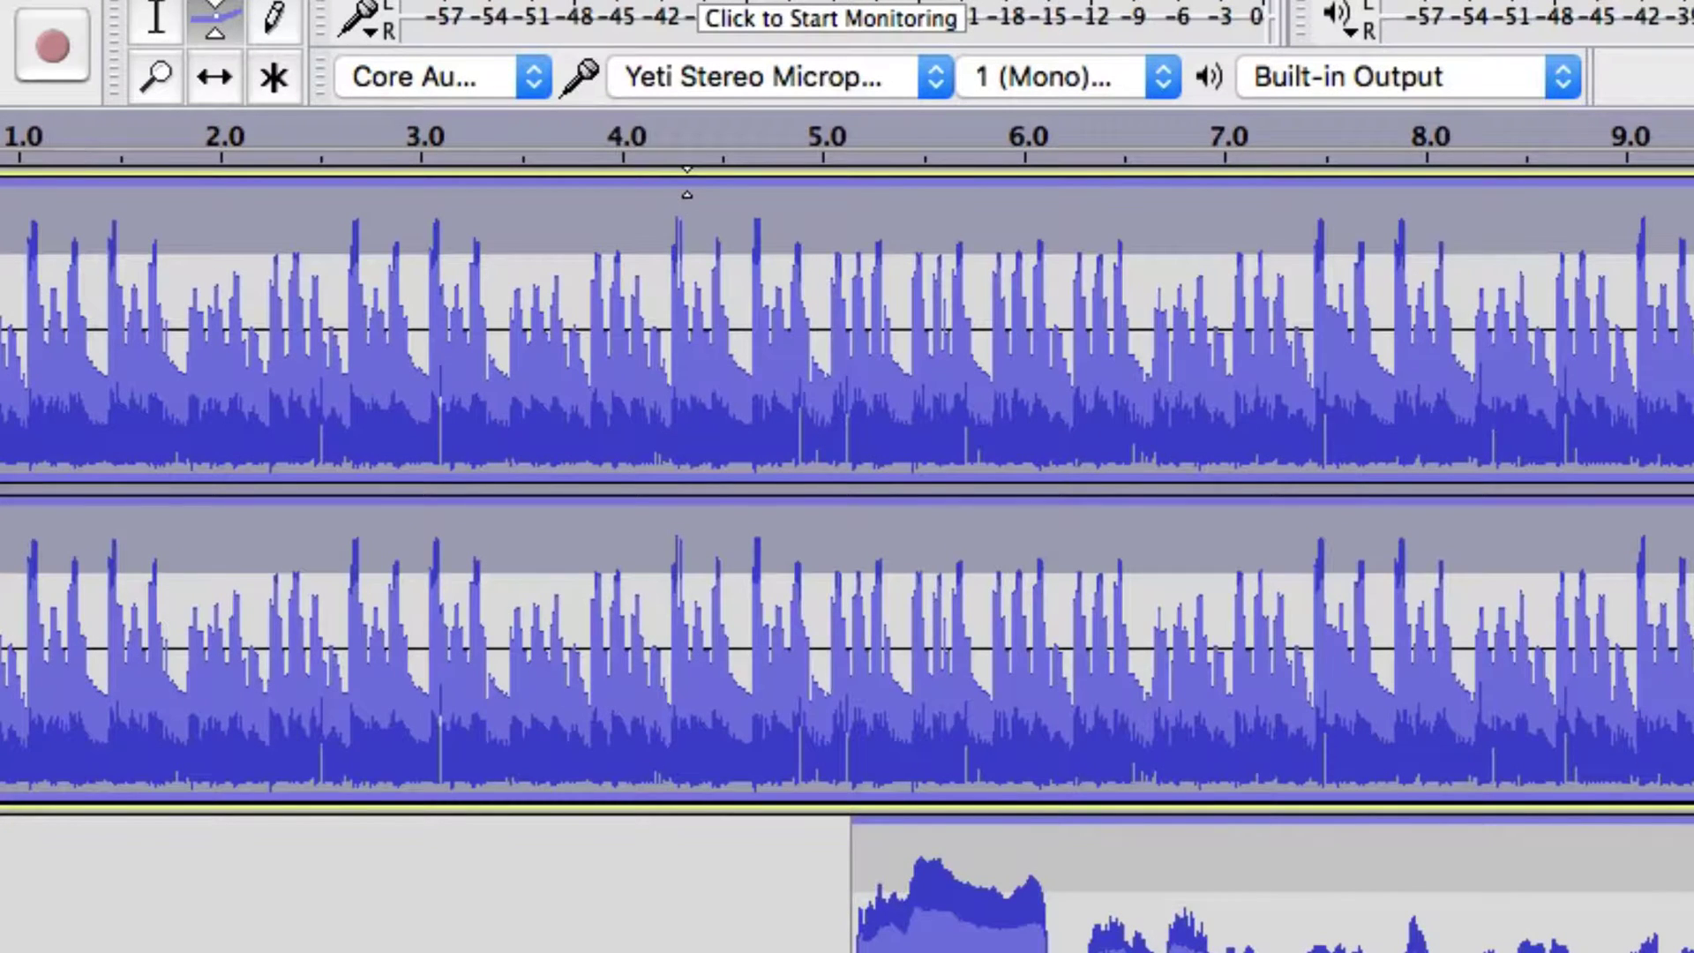
left_click(690, 185)
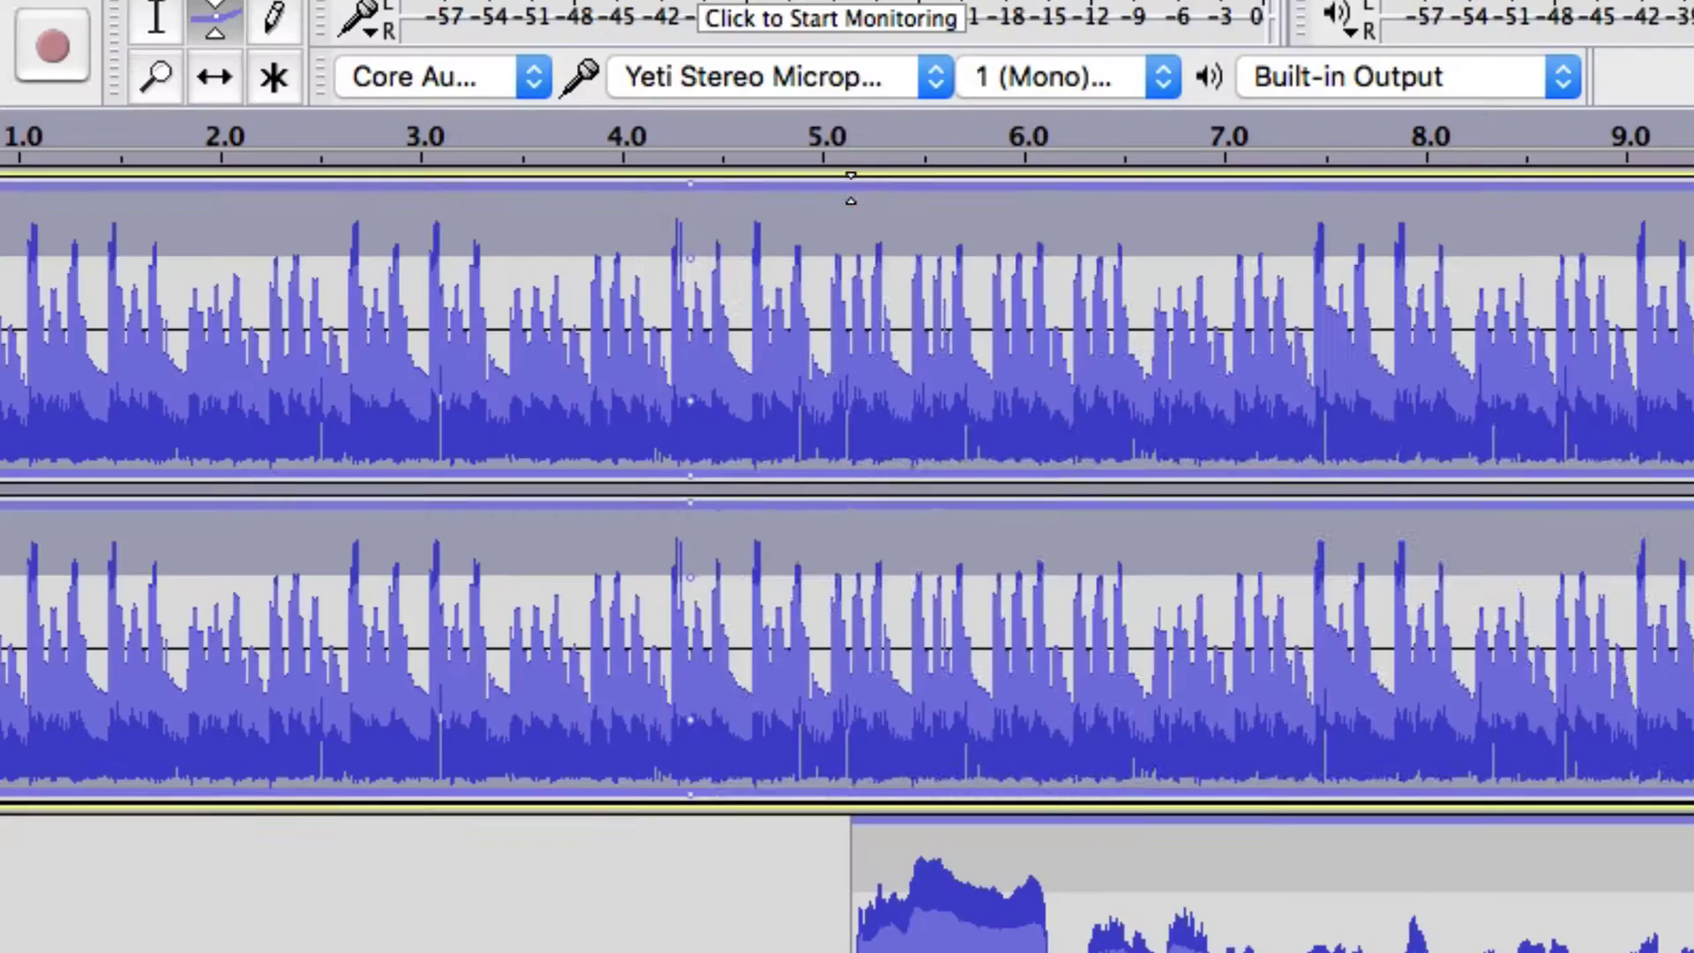
left_click(851, 188)
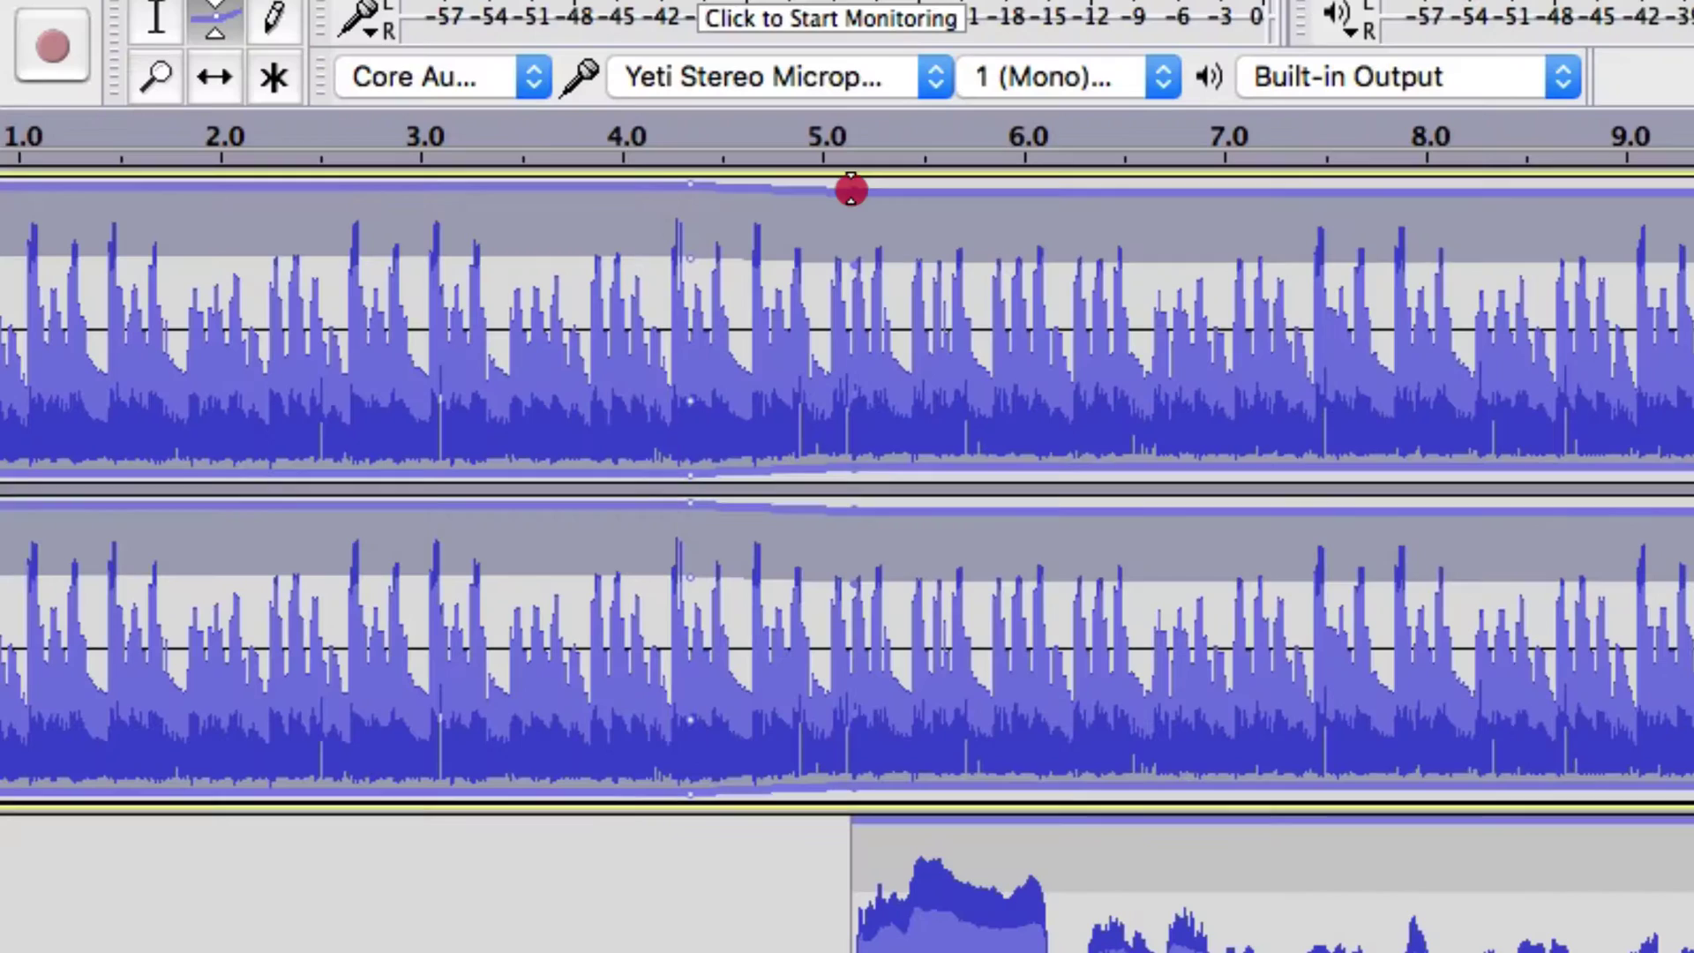
left_click_drag(850, 189, 846, 249)
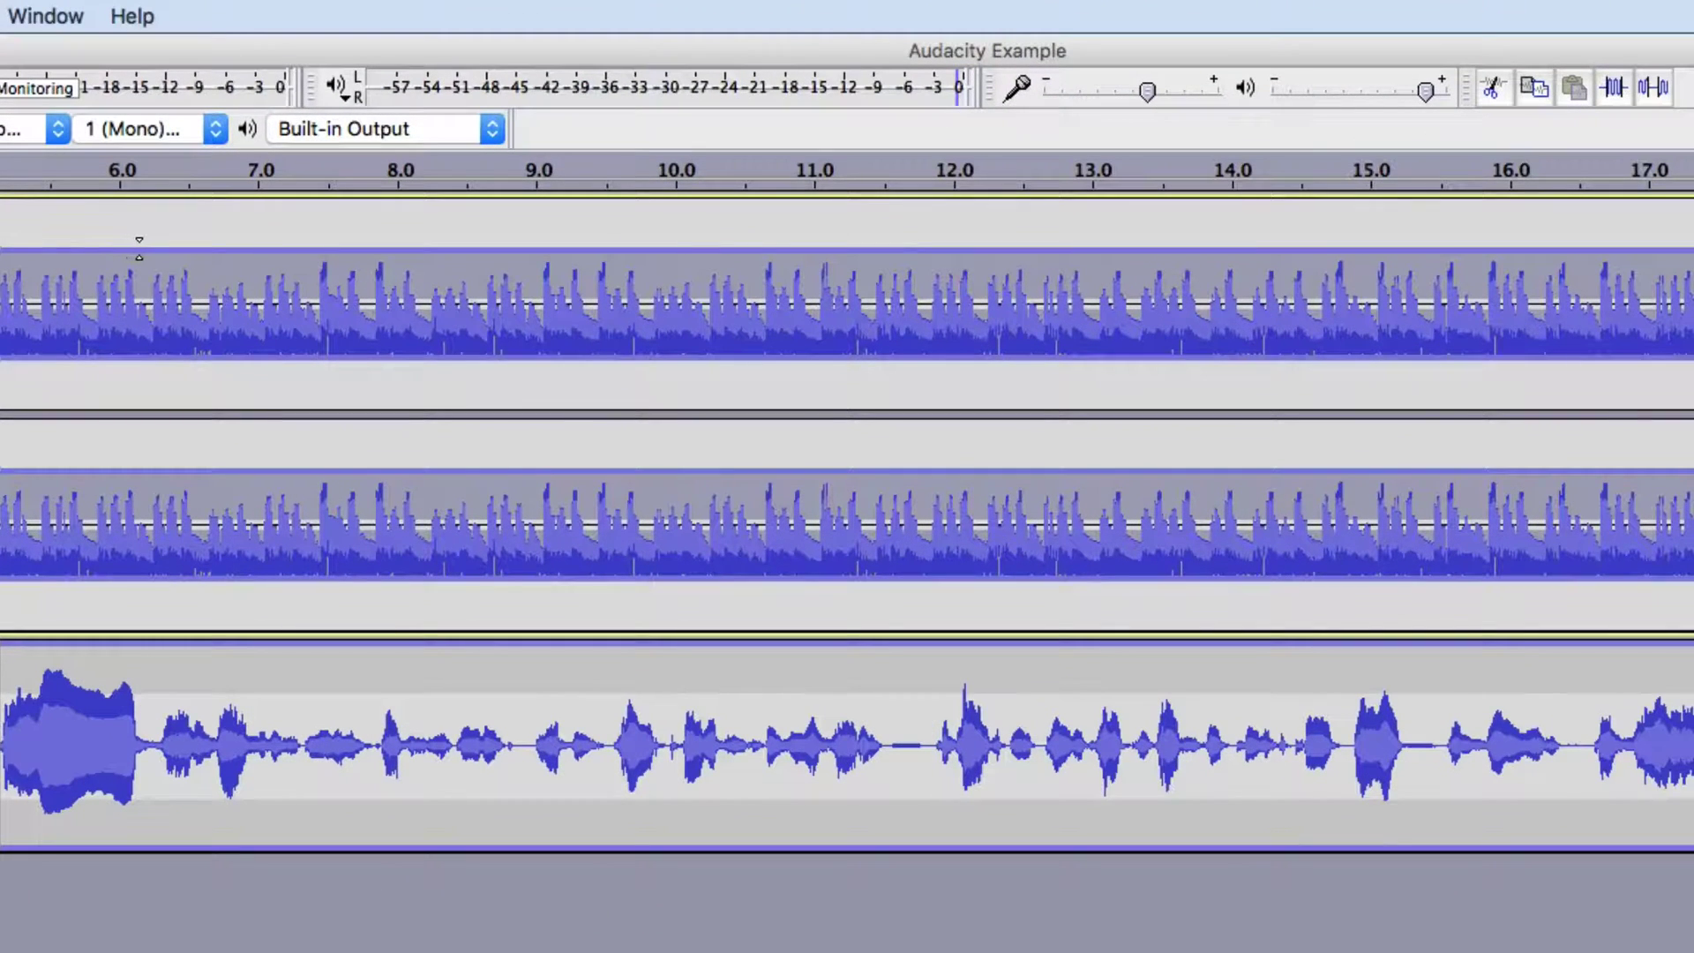
left_click(140, 249)
left_click(163, 251)
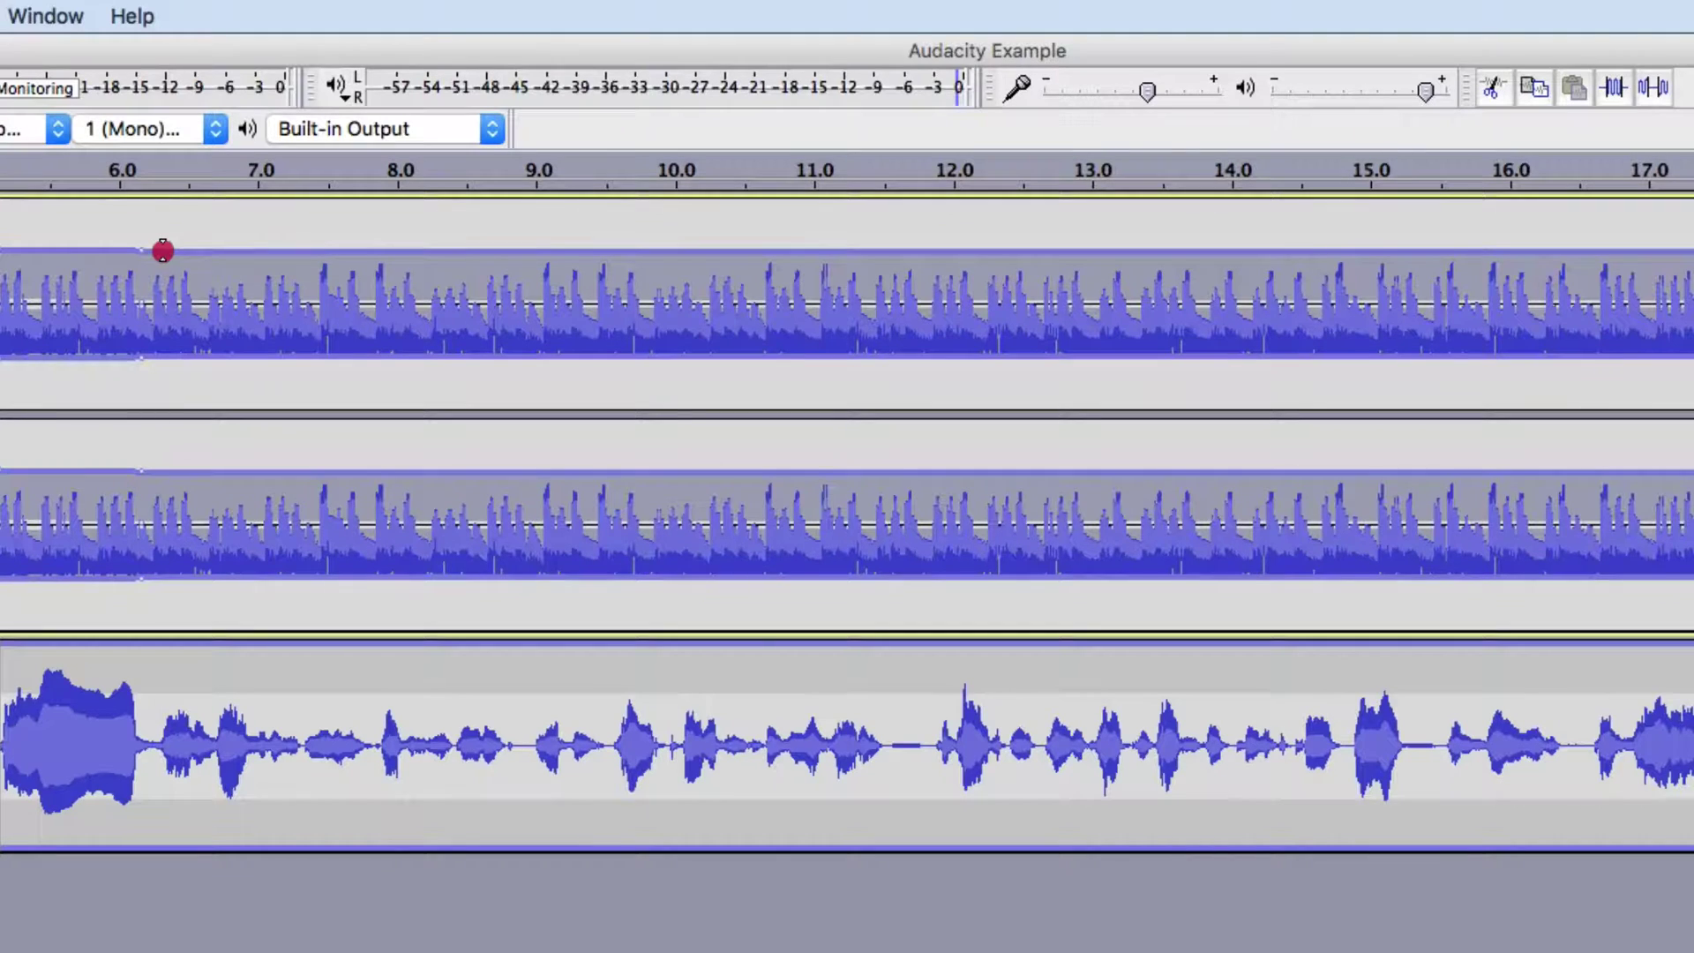
left_click_drag(163, 250, 162, 270)
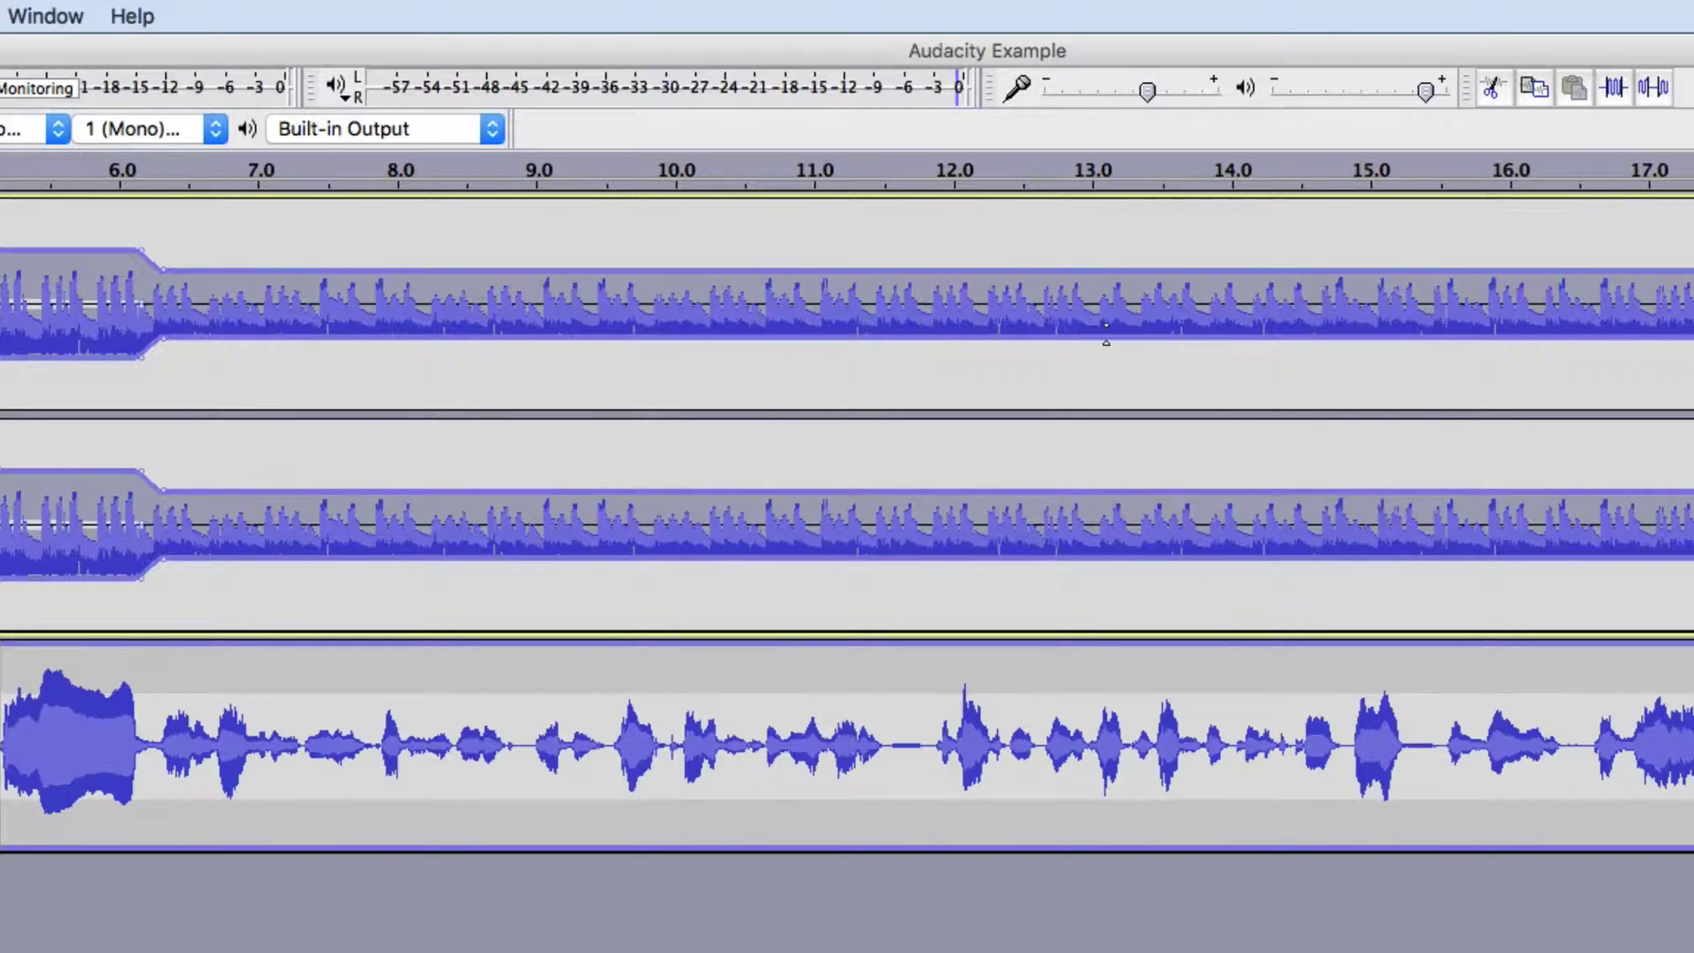
- Create a brief music swell around 15 s, bringing it back down after 15.8 s
left_click(1303, 272)
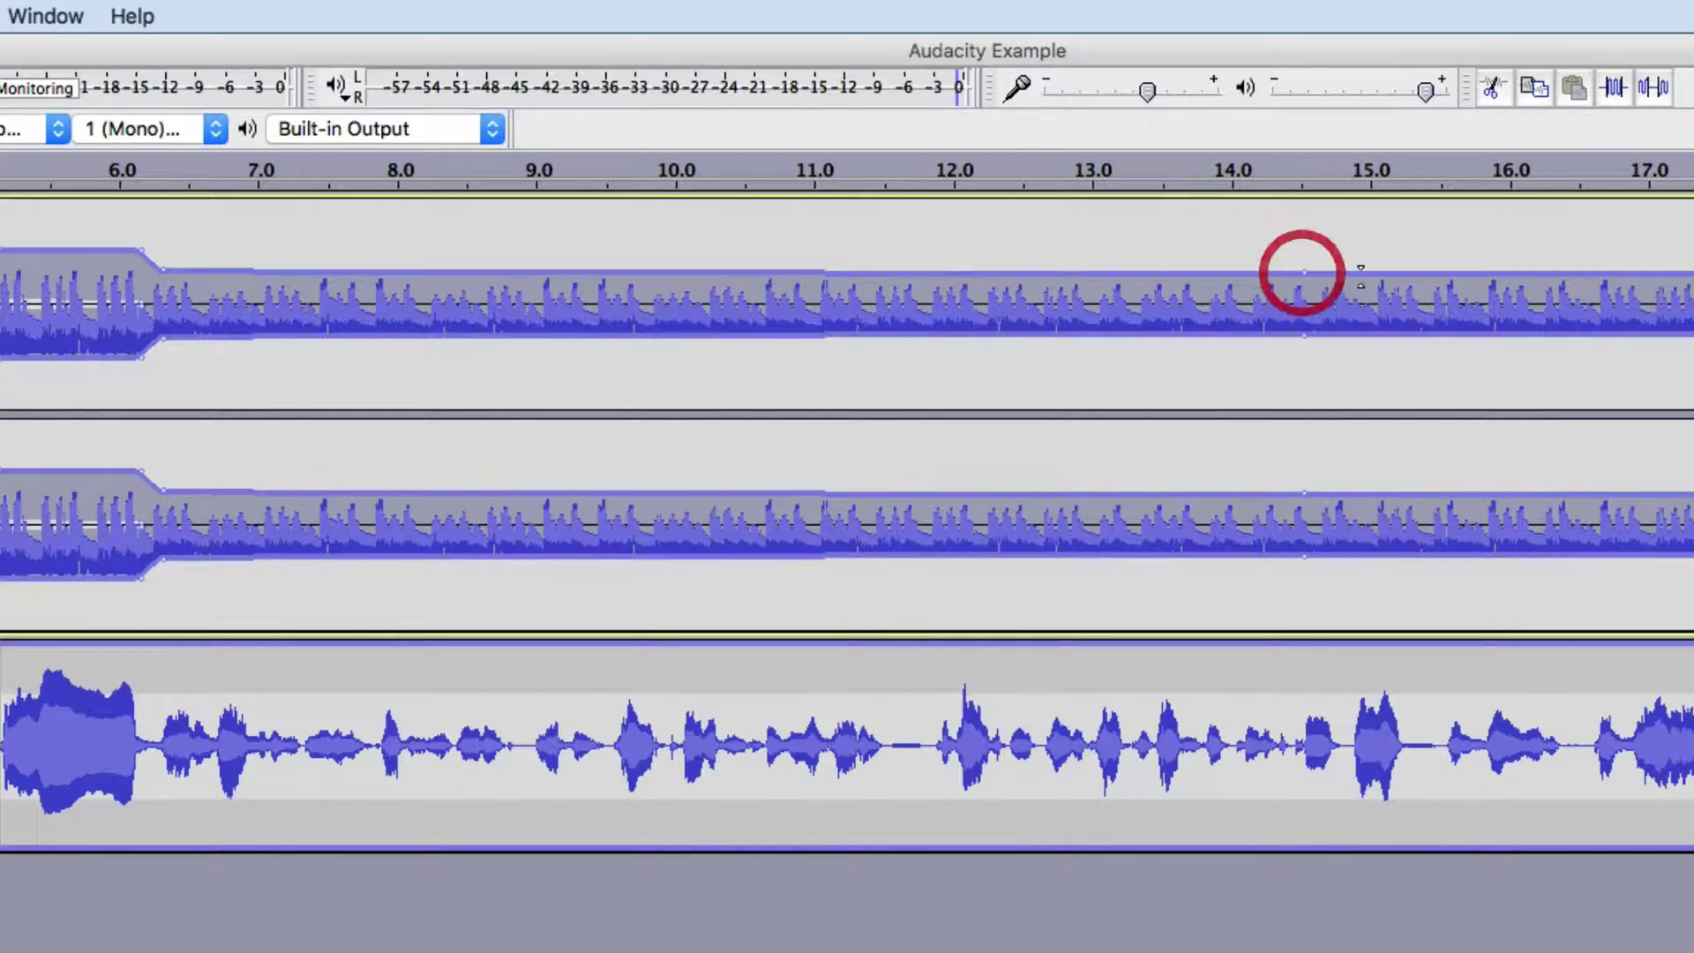
left_click_drag(1389, 276, 1334, 258)
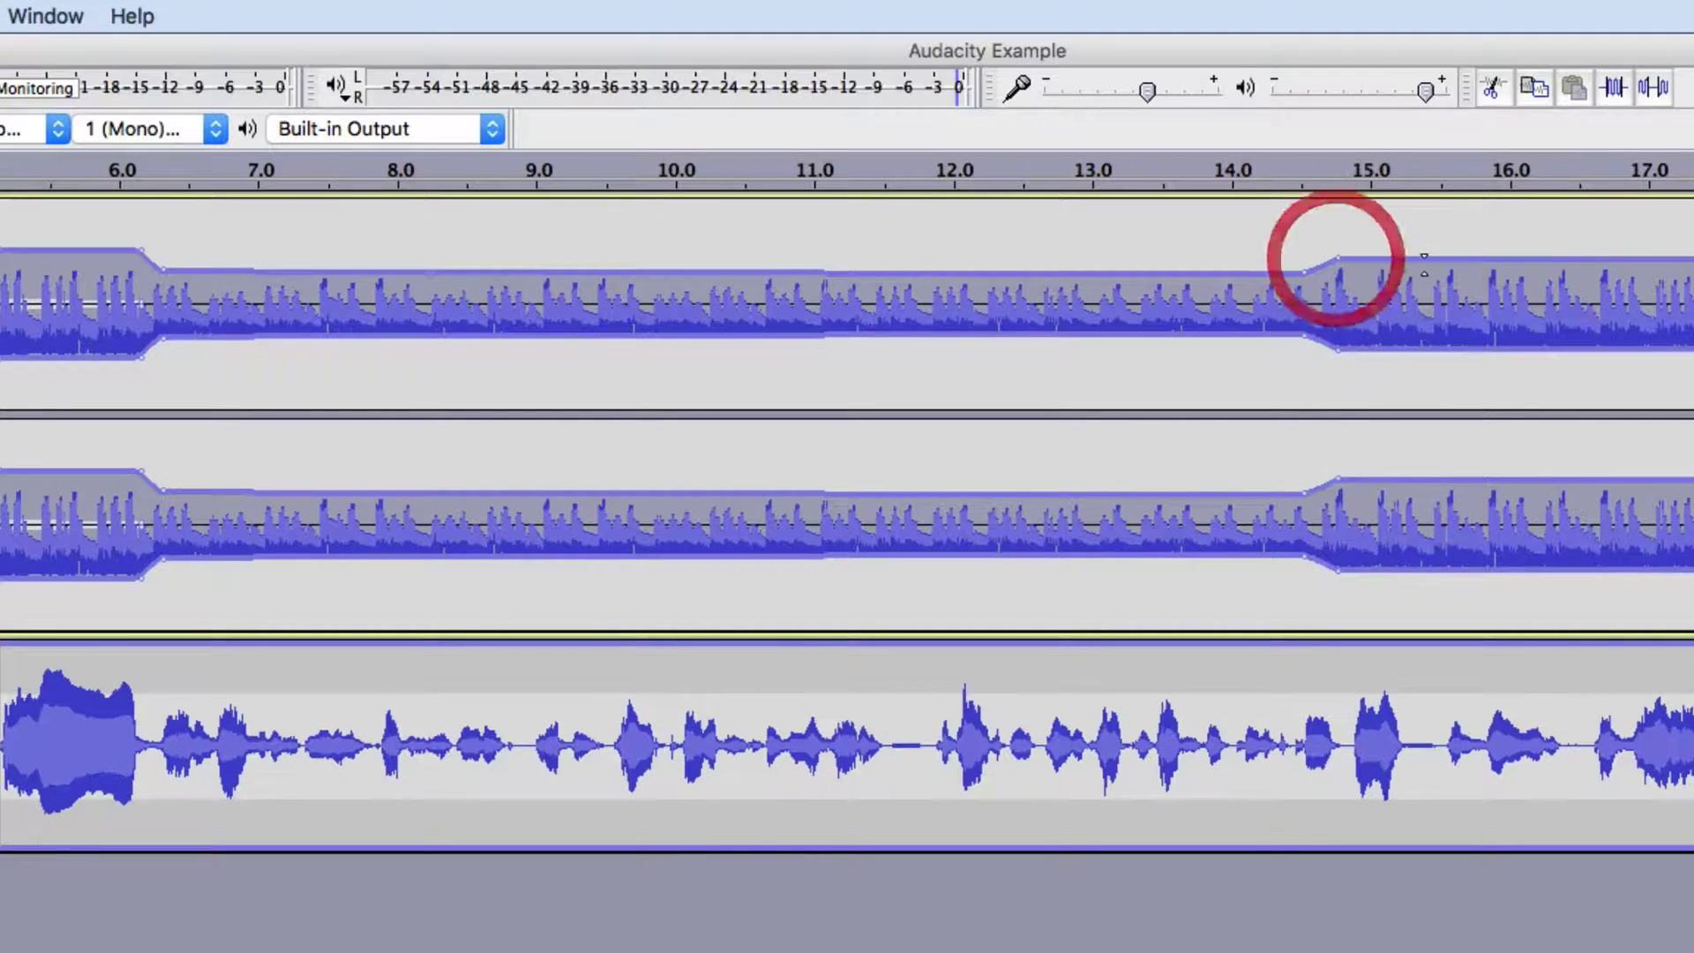
left_click(1431, 261)
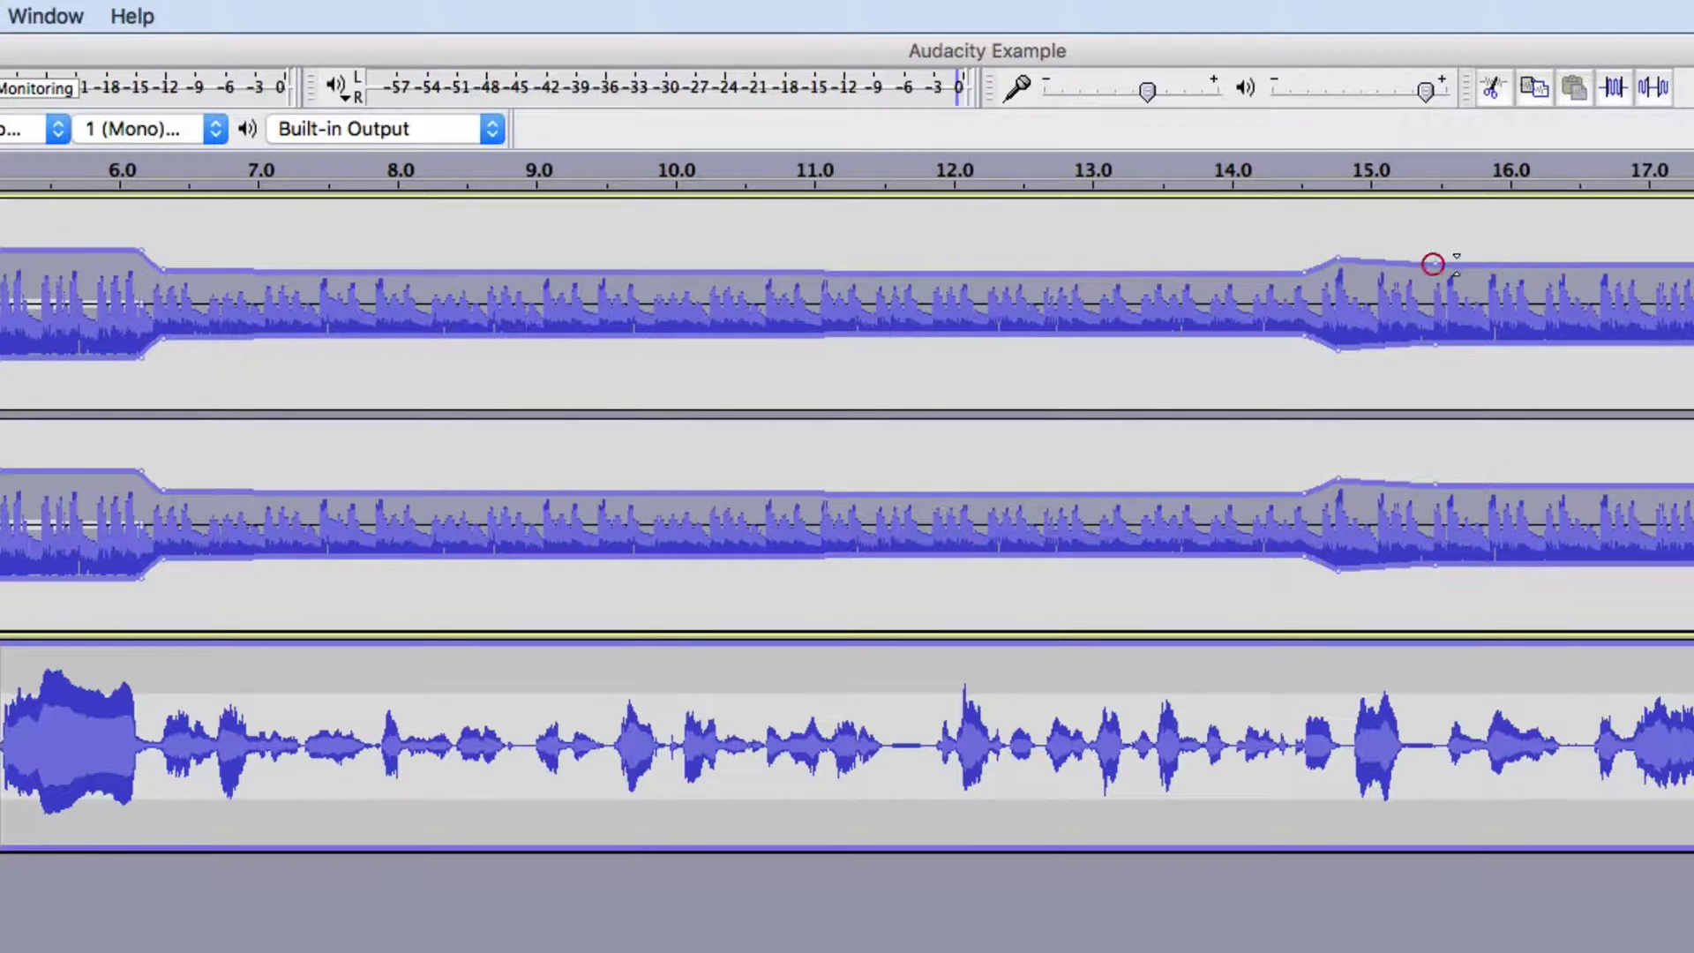
left_click(1470, 267)
left_click_drag(1471, 267, 1470, 278)
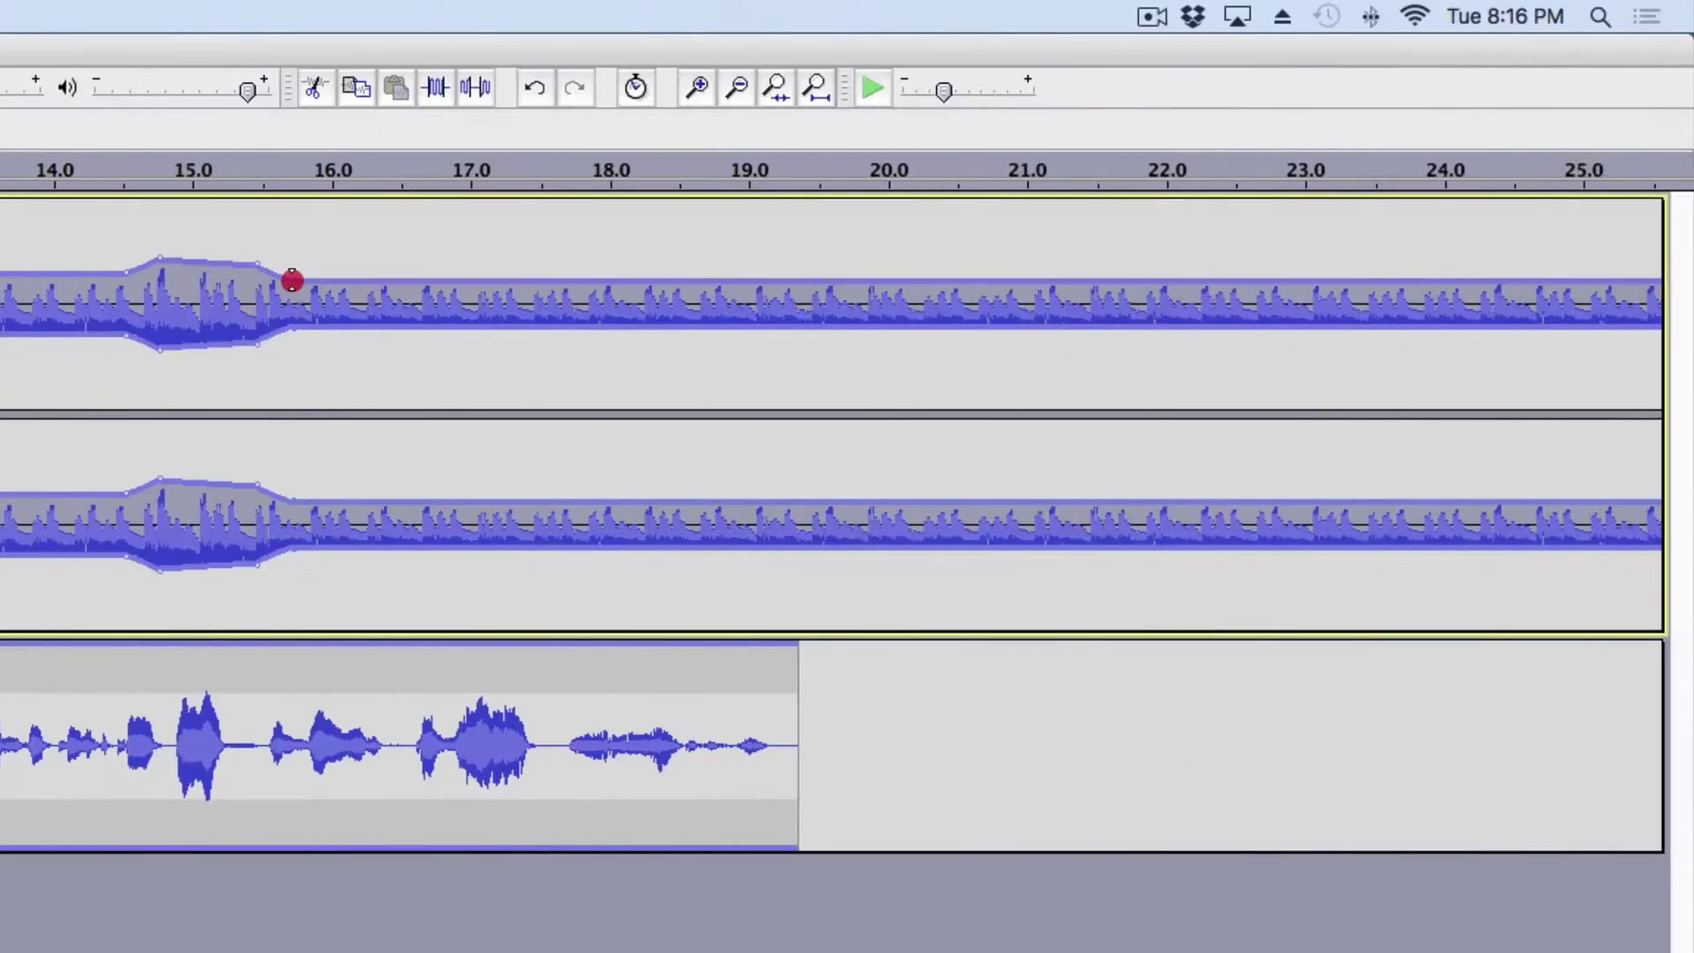
left_click_drag(292, 281, 292, 279)
- Drop the music nearly silent after 17.5 s and restore it to full from about 21.5 s
left_click(555, 283)
left_click_drag(555, 282, 563, 294)
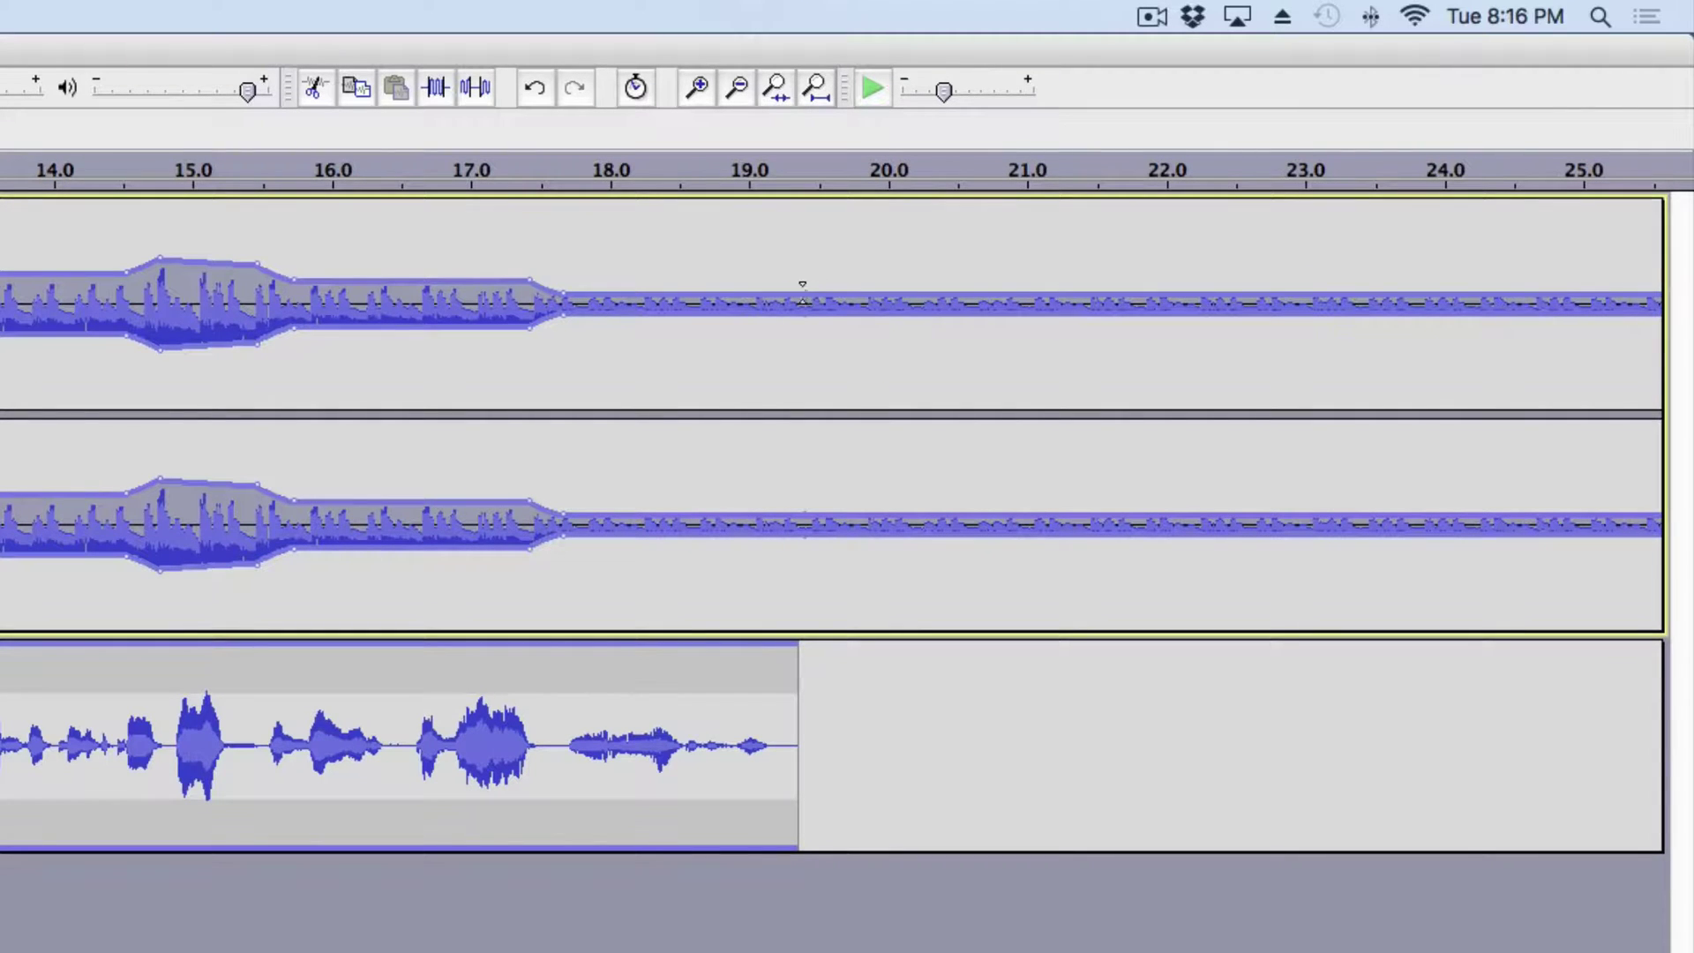
left_click_drag(1160, 300, 1165, 175)
left_click(1164, 175)
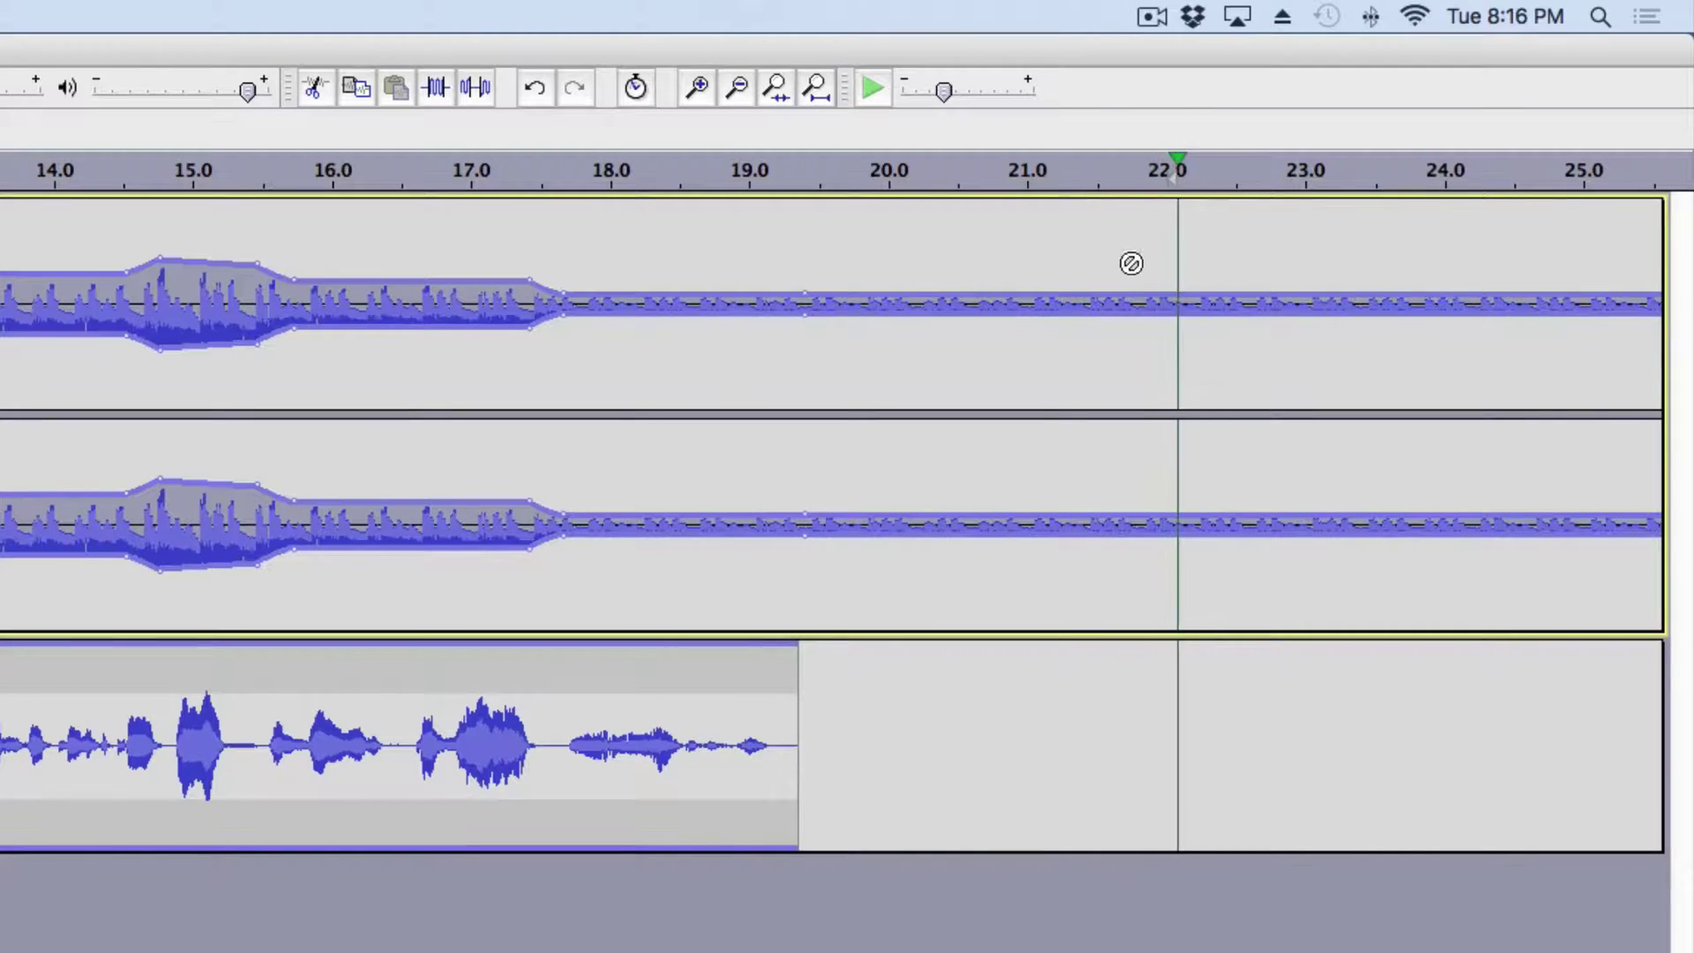
key("space")
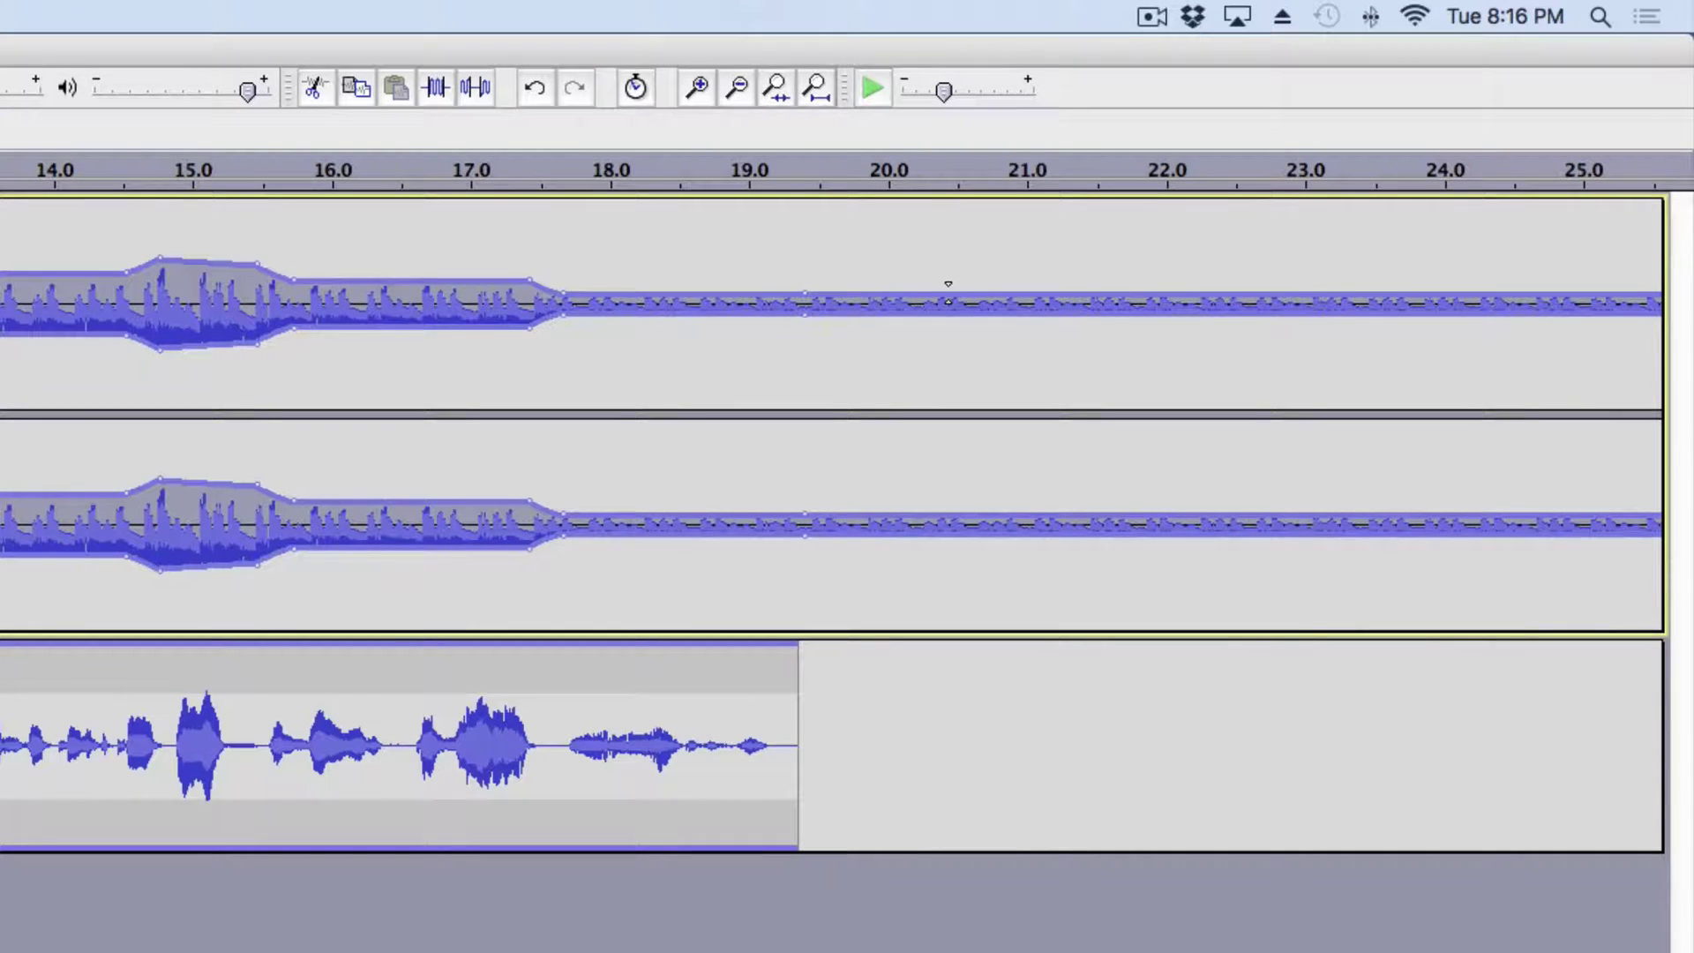
left_click_drag(1085, 292, 1097, 203)
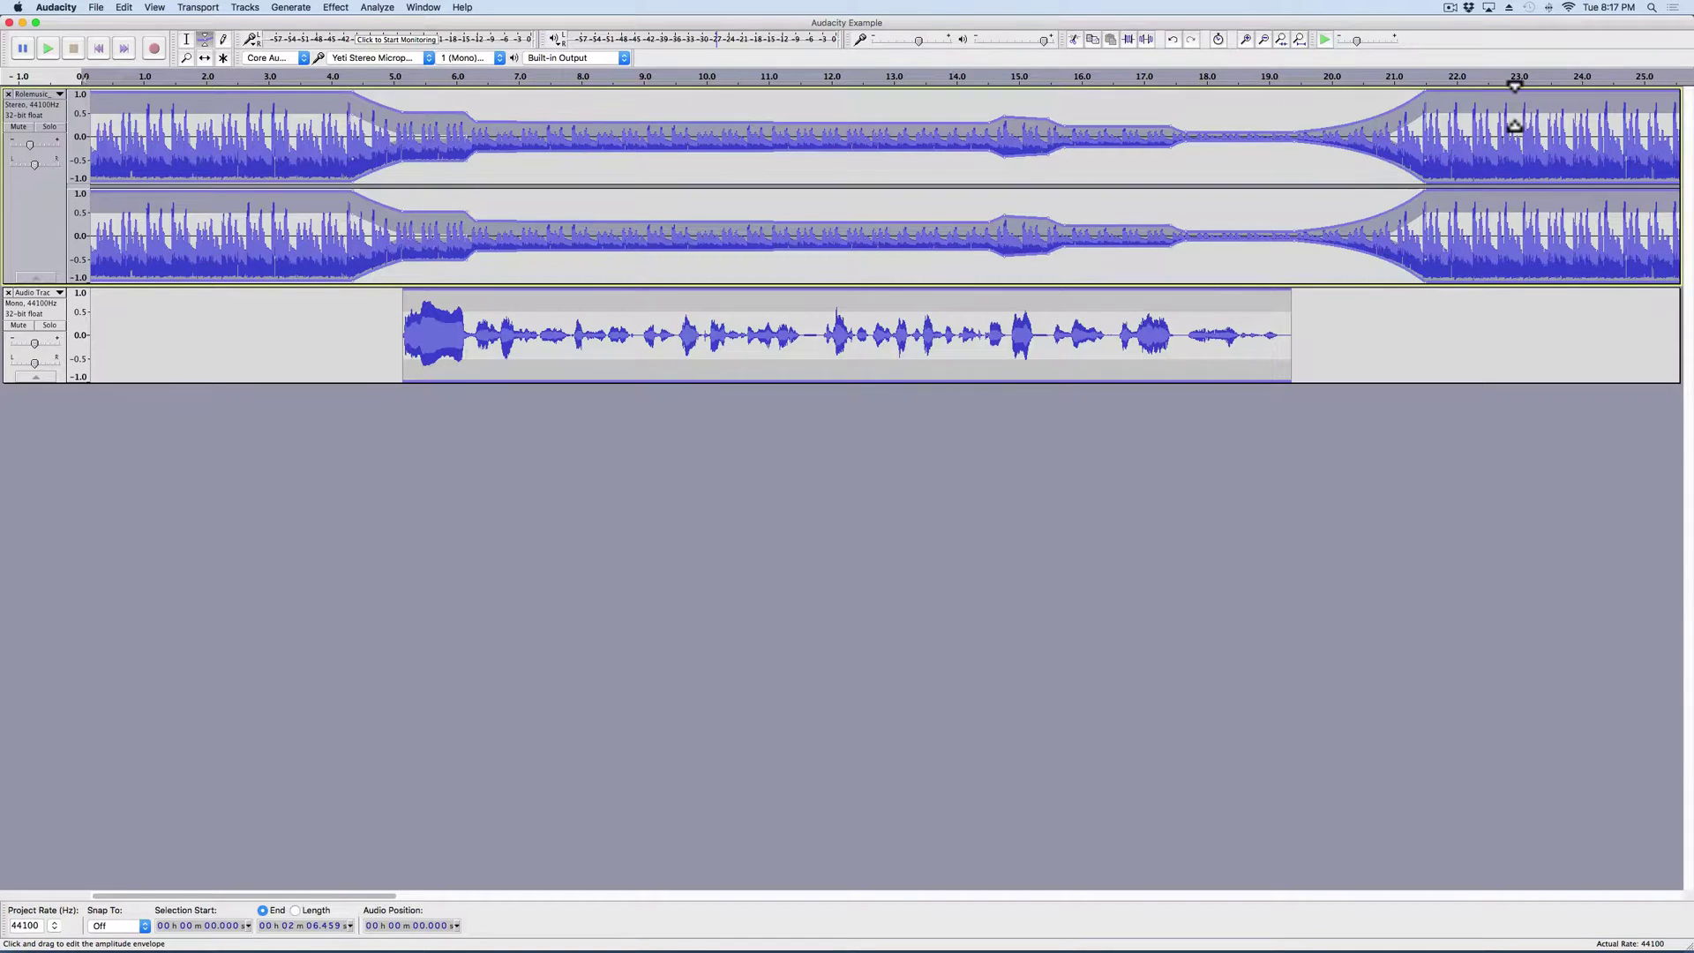
- Mute the Rolemusic track and put focus on the voice track
scroll(24, 149, "left", 1)
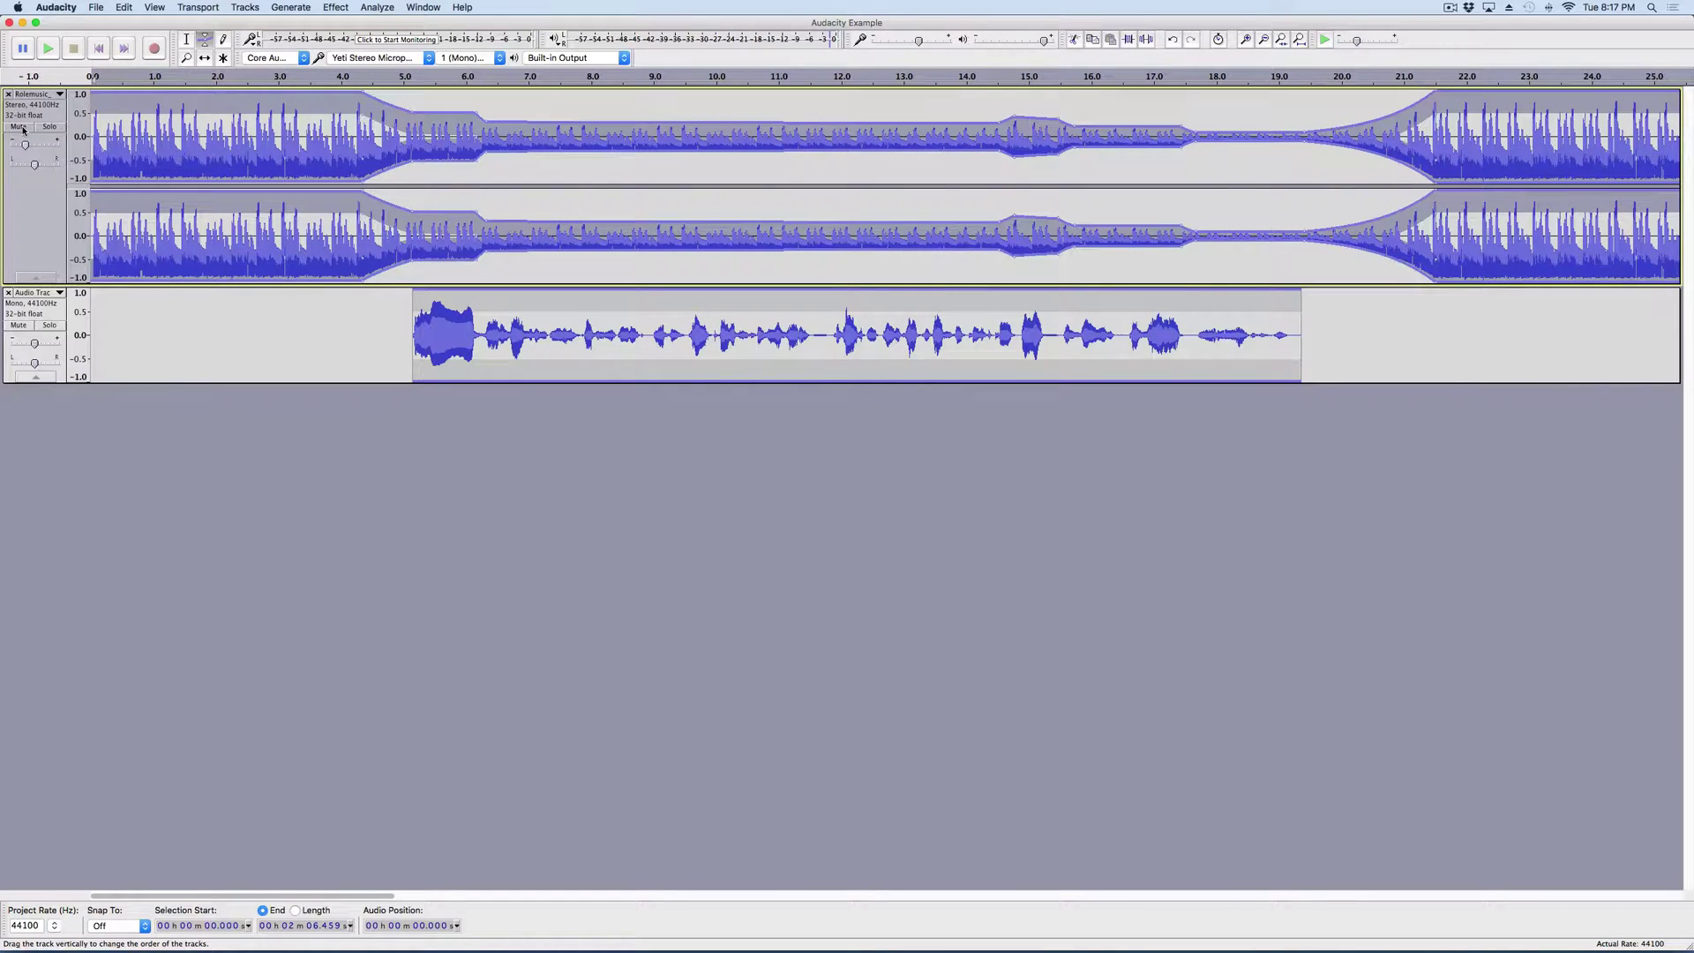
left_click(19, 127)
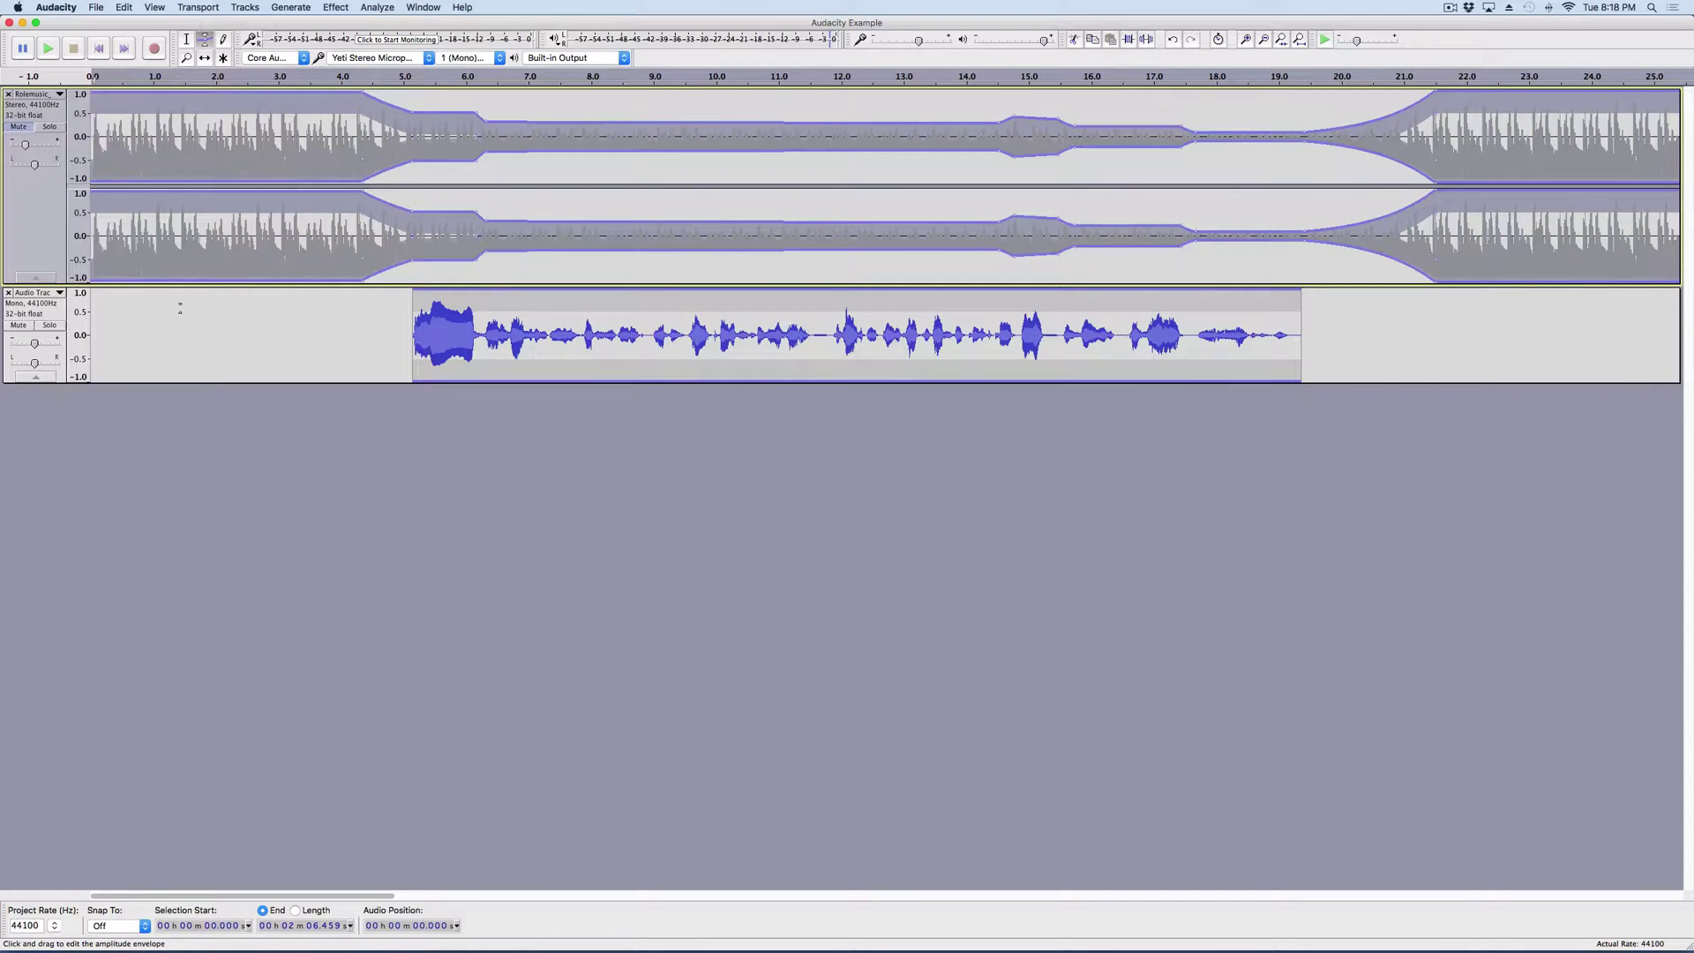
left_click(180, 308)
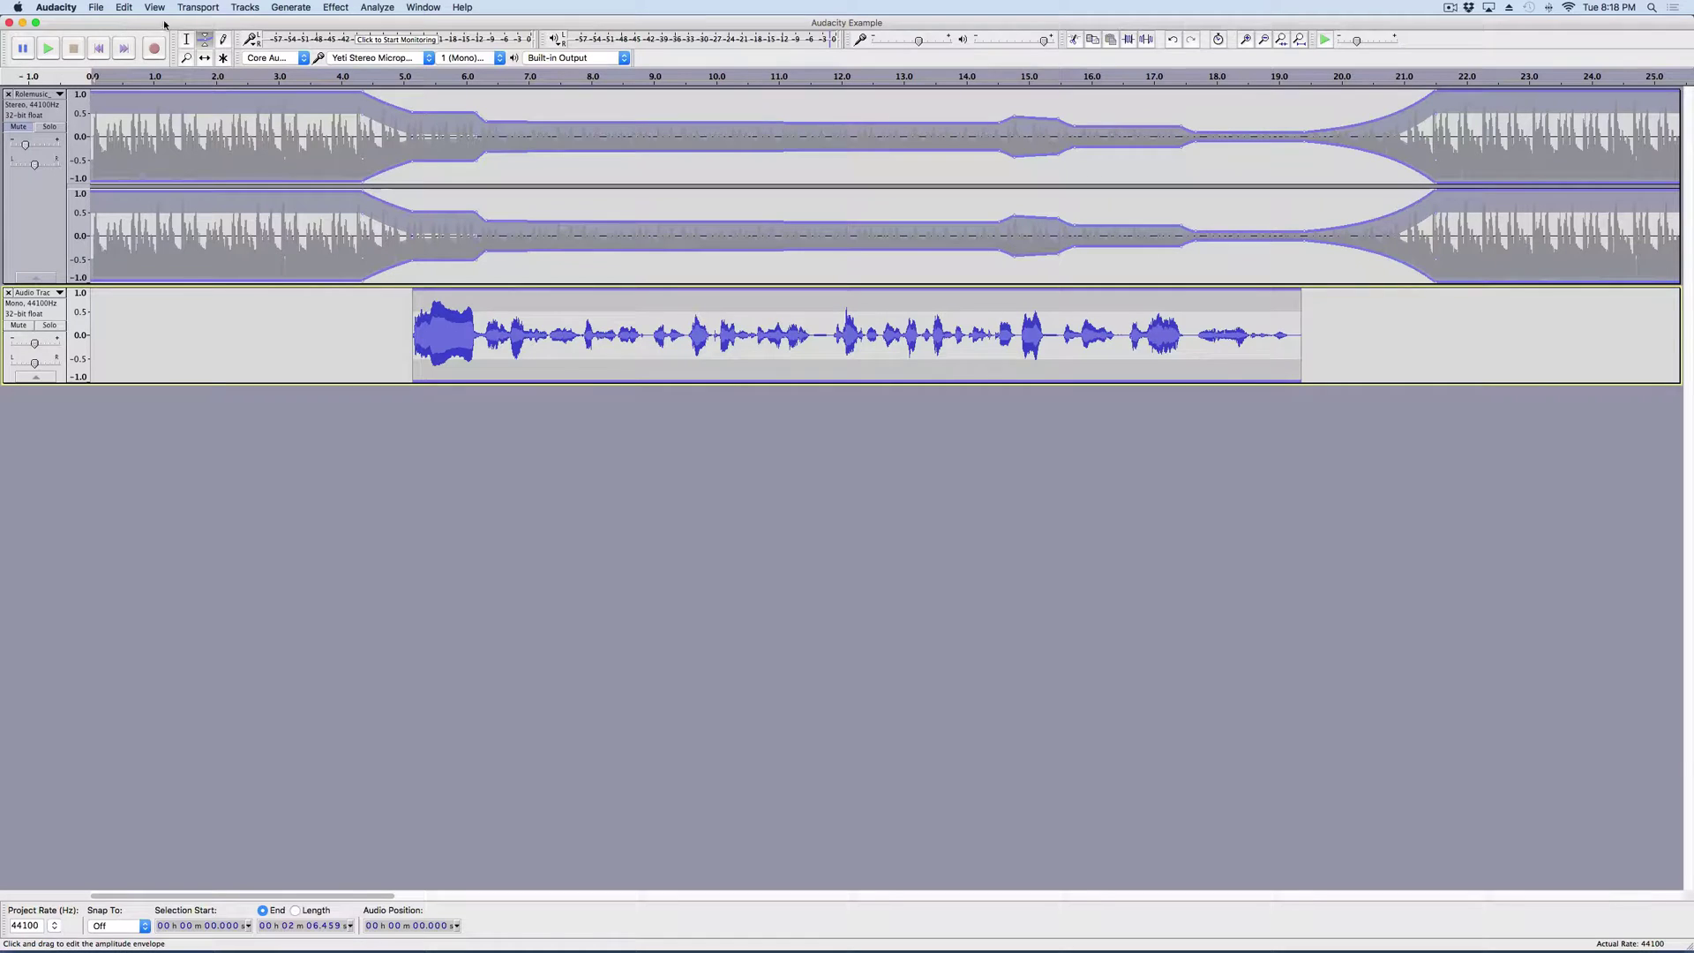
- Select the voice from 4.601 to 21.114 s and amplify it by 2.8 dB
left_click(186, 39)
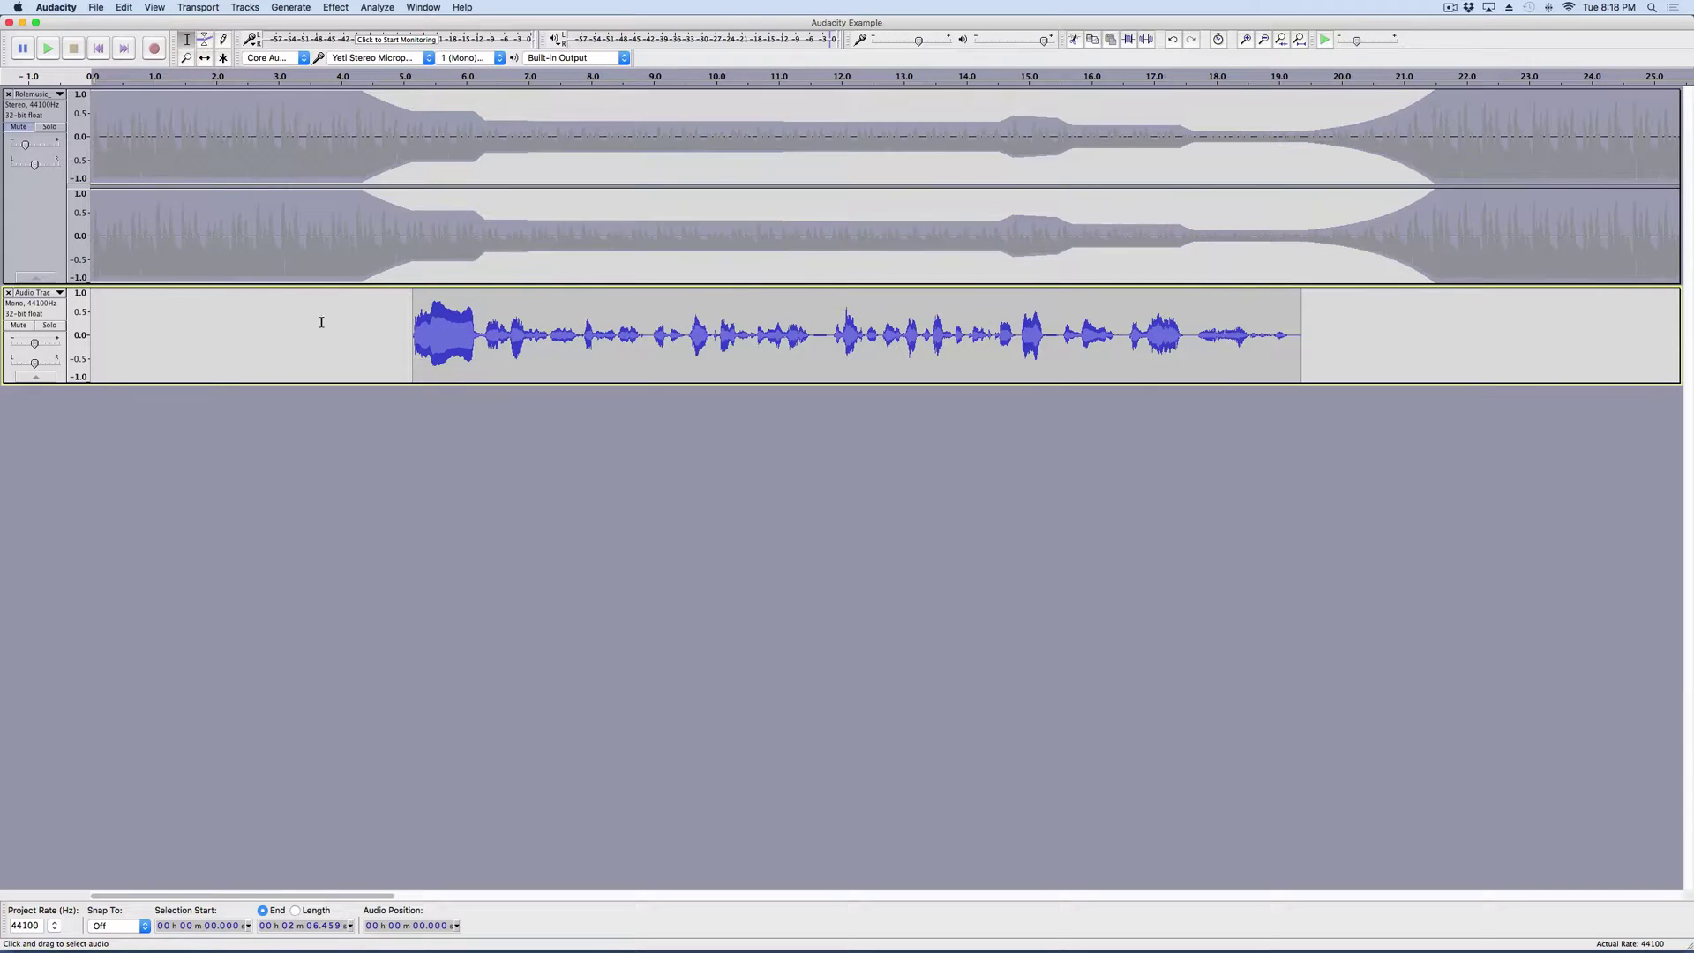
left_click(224, 319)
left_click_drag(379, 324, 1412, 352)
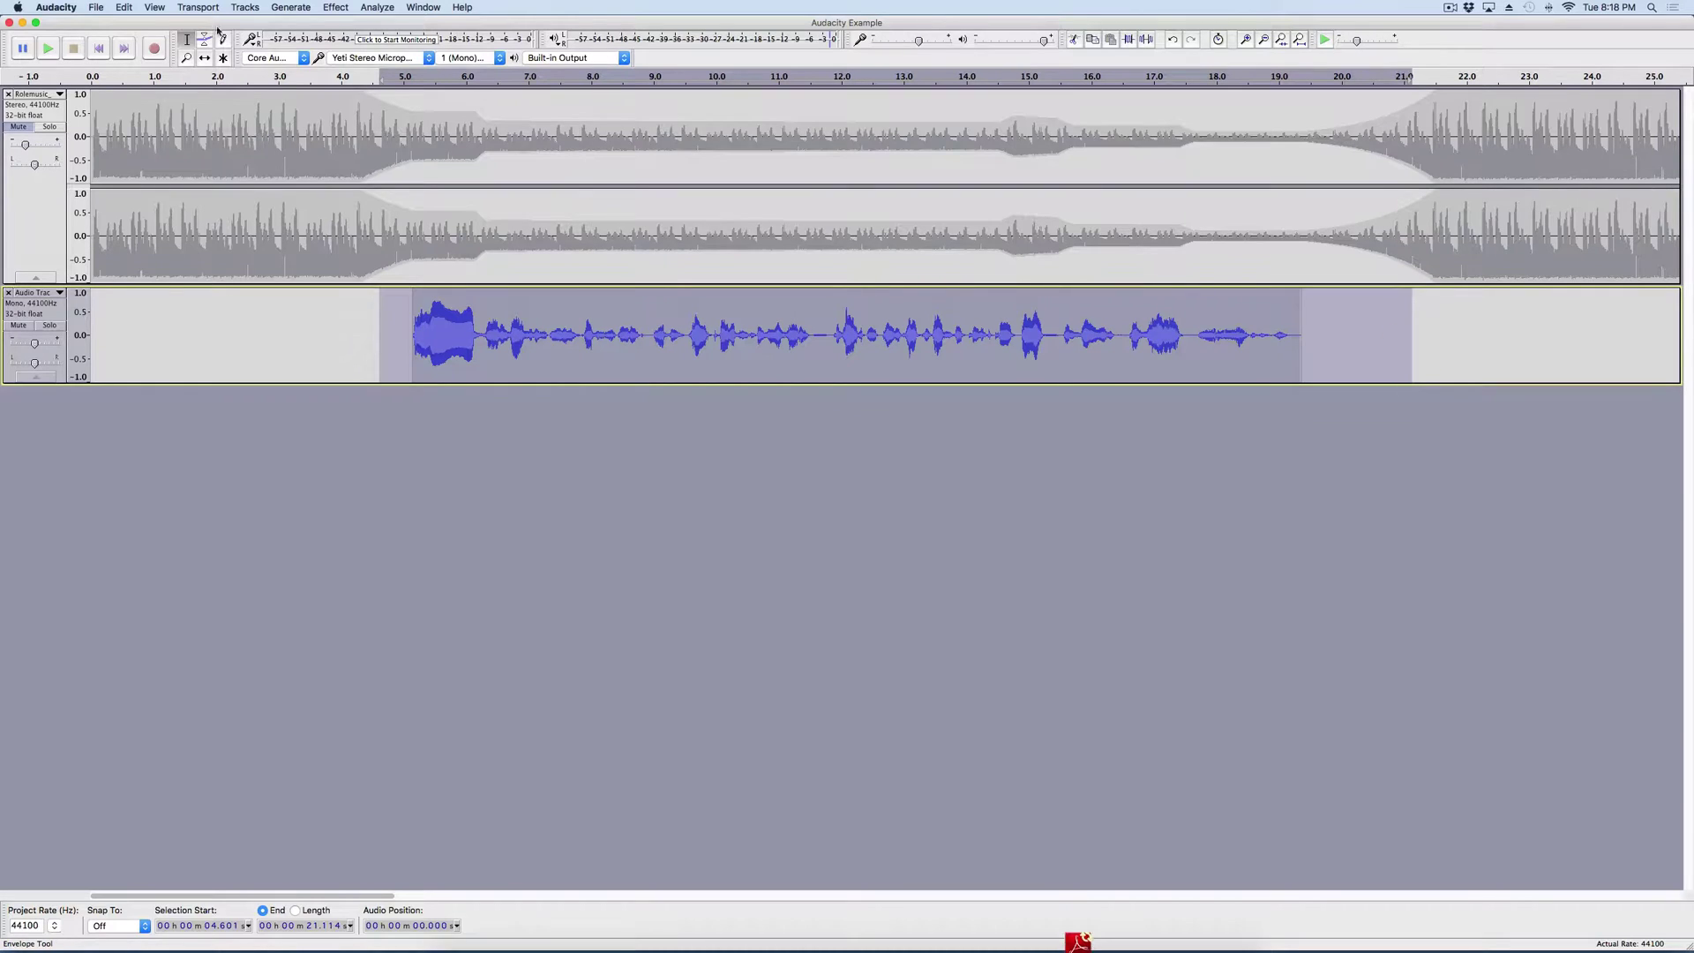
left_click(340, 5)
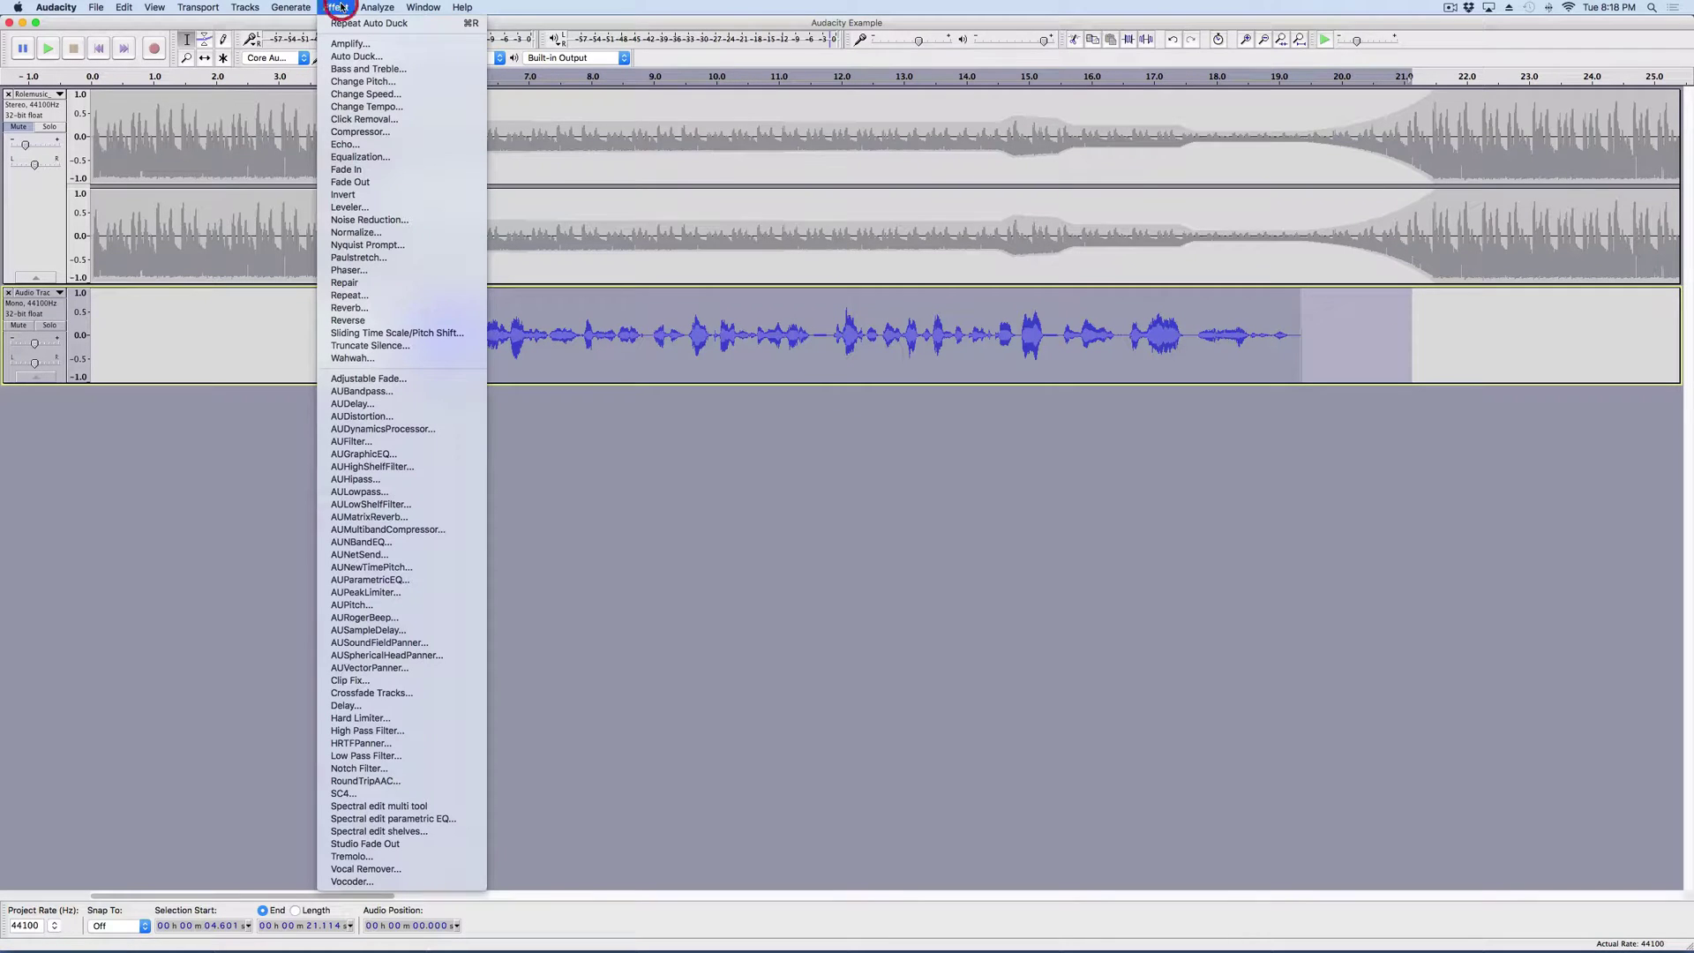
left_click(347, 44)
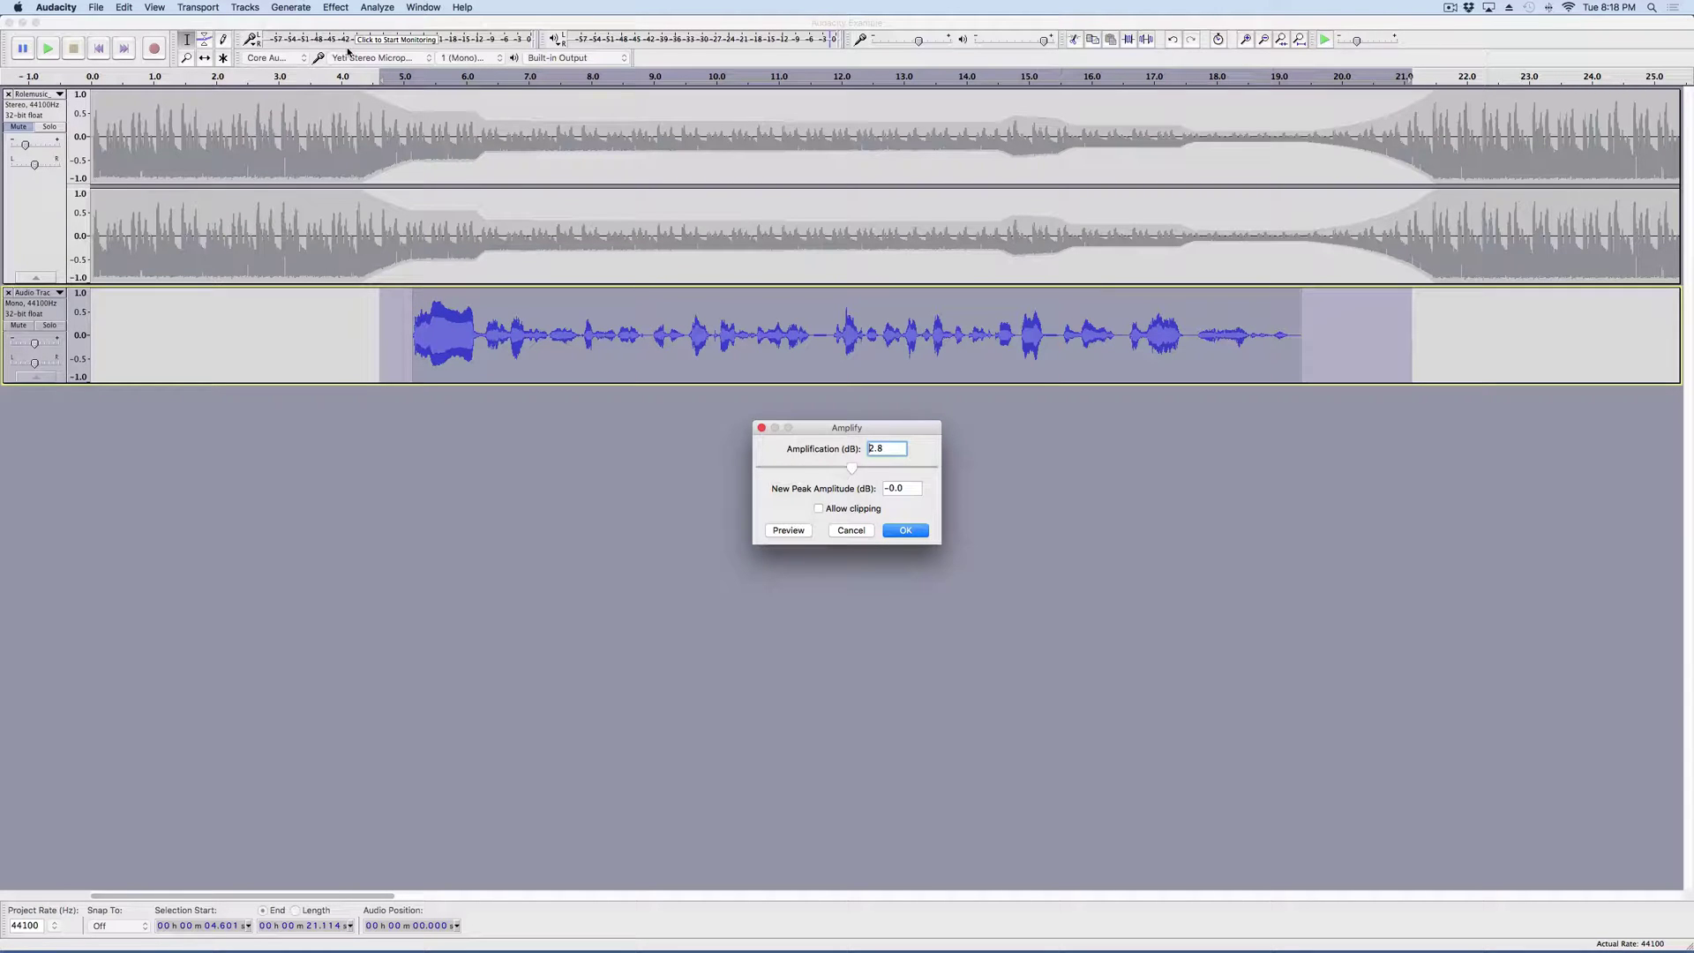
left_click(923, 535)
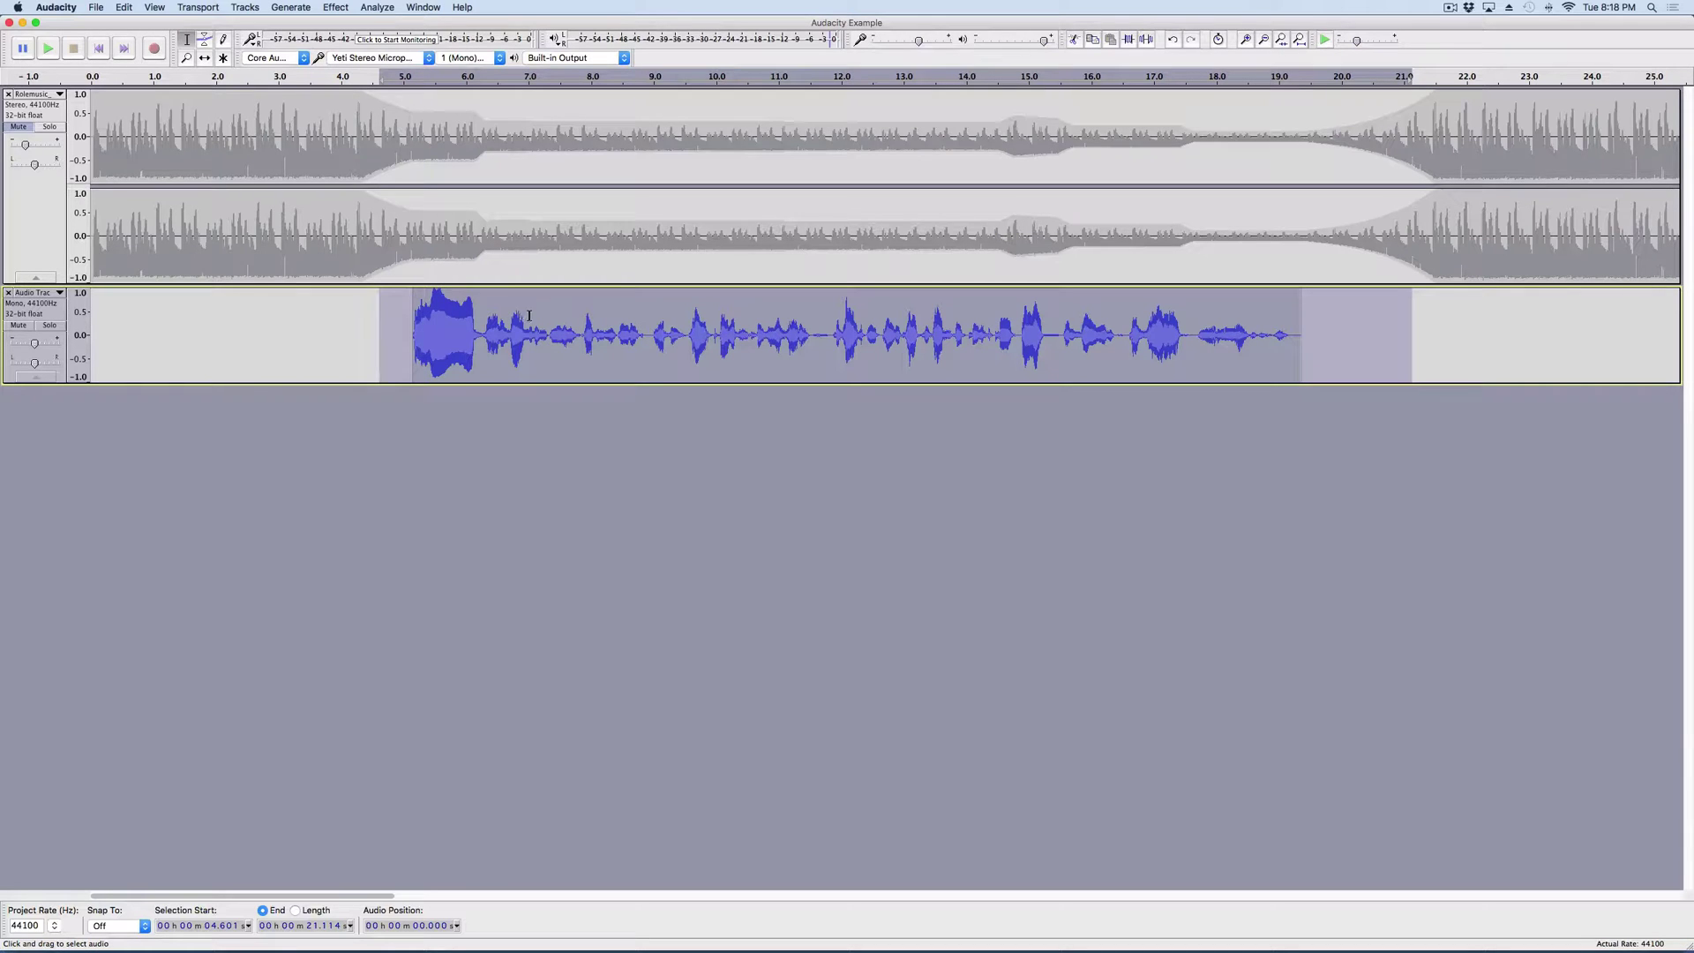
- Amplify the voice from 6.252 to 19.349 s by 1.8 dB
left_click(483, 337)
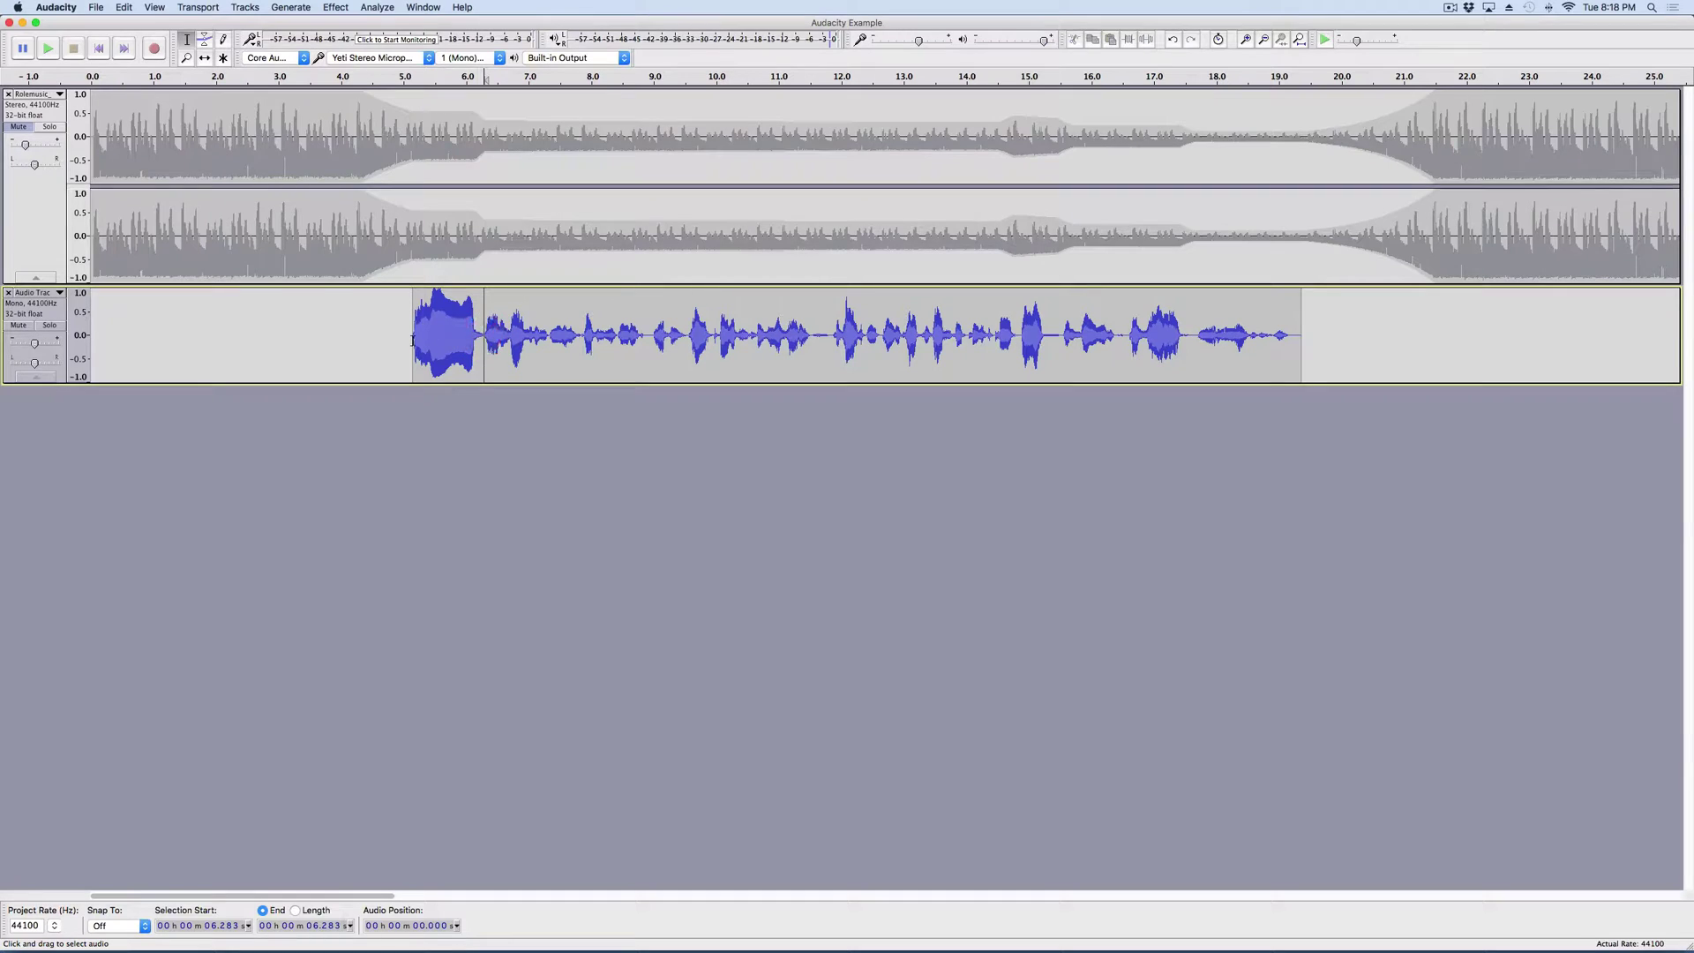
left_click(482, 333)
left_click_drag(524, 334, 1304, 328)
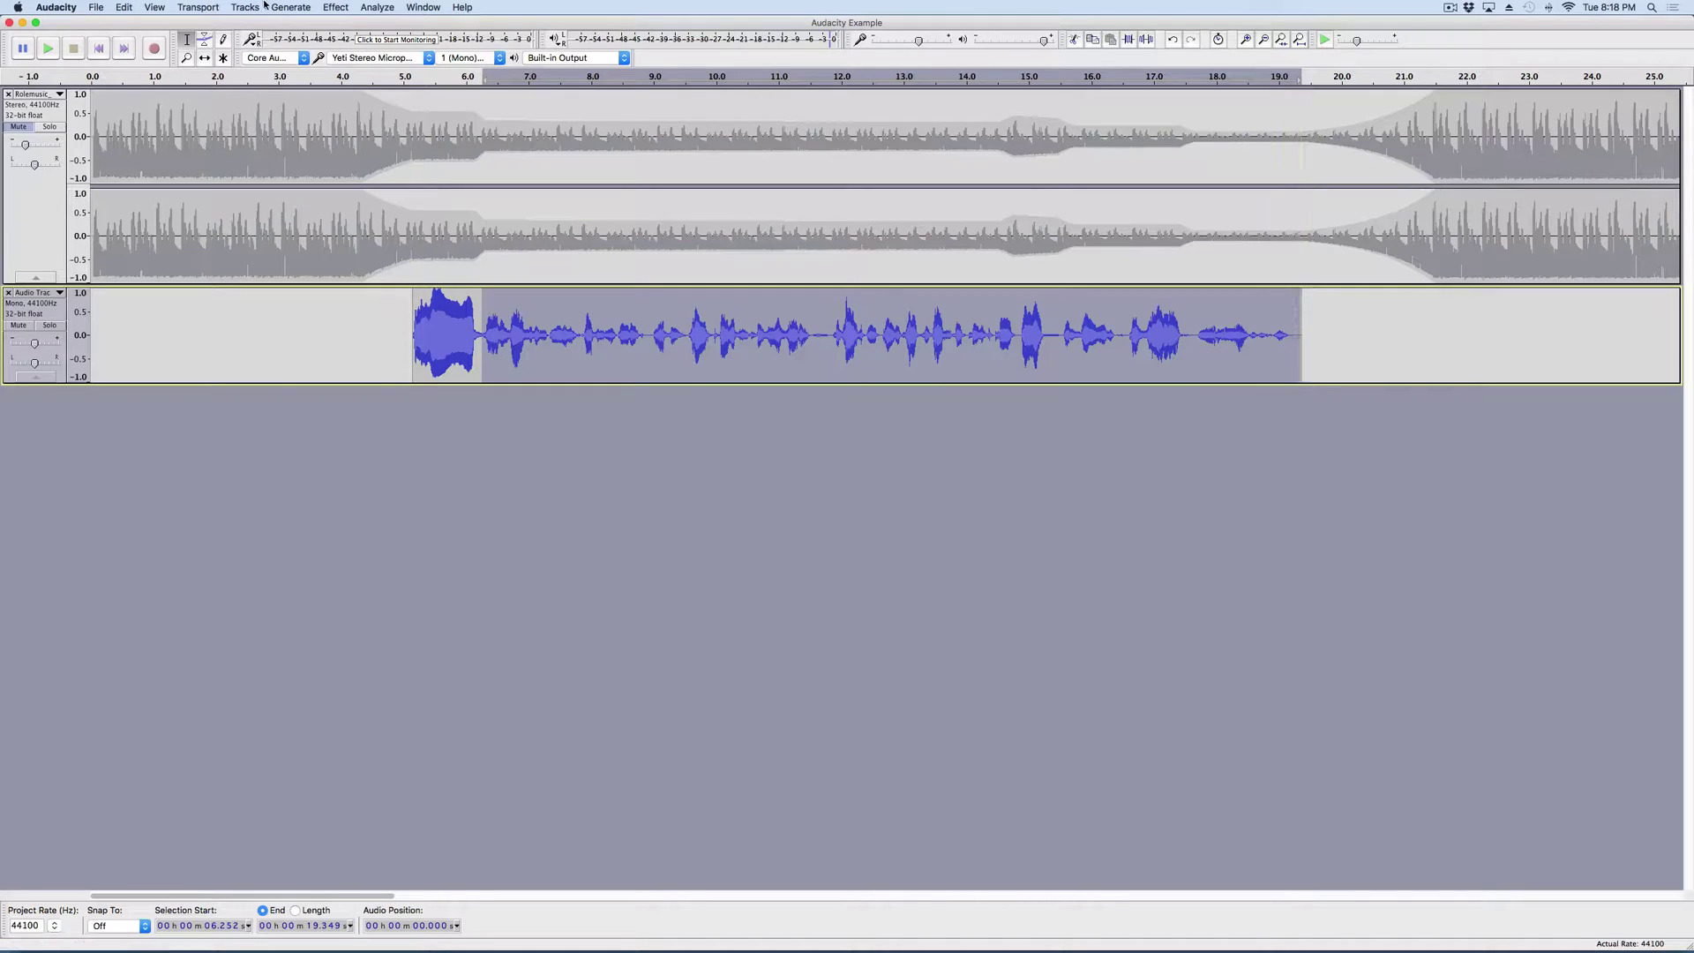
left_click(335, 8)
left_click(348, 43)
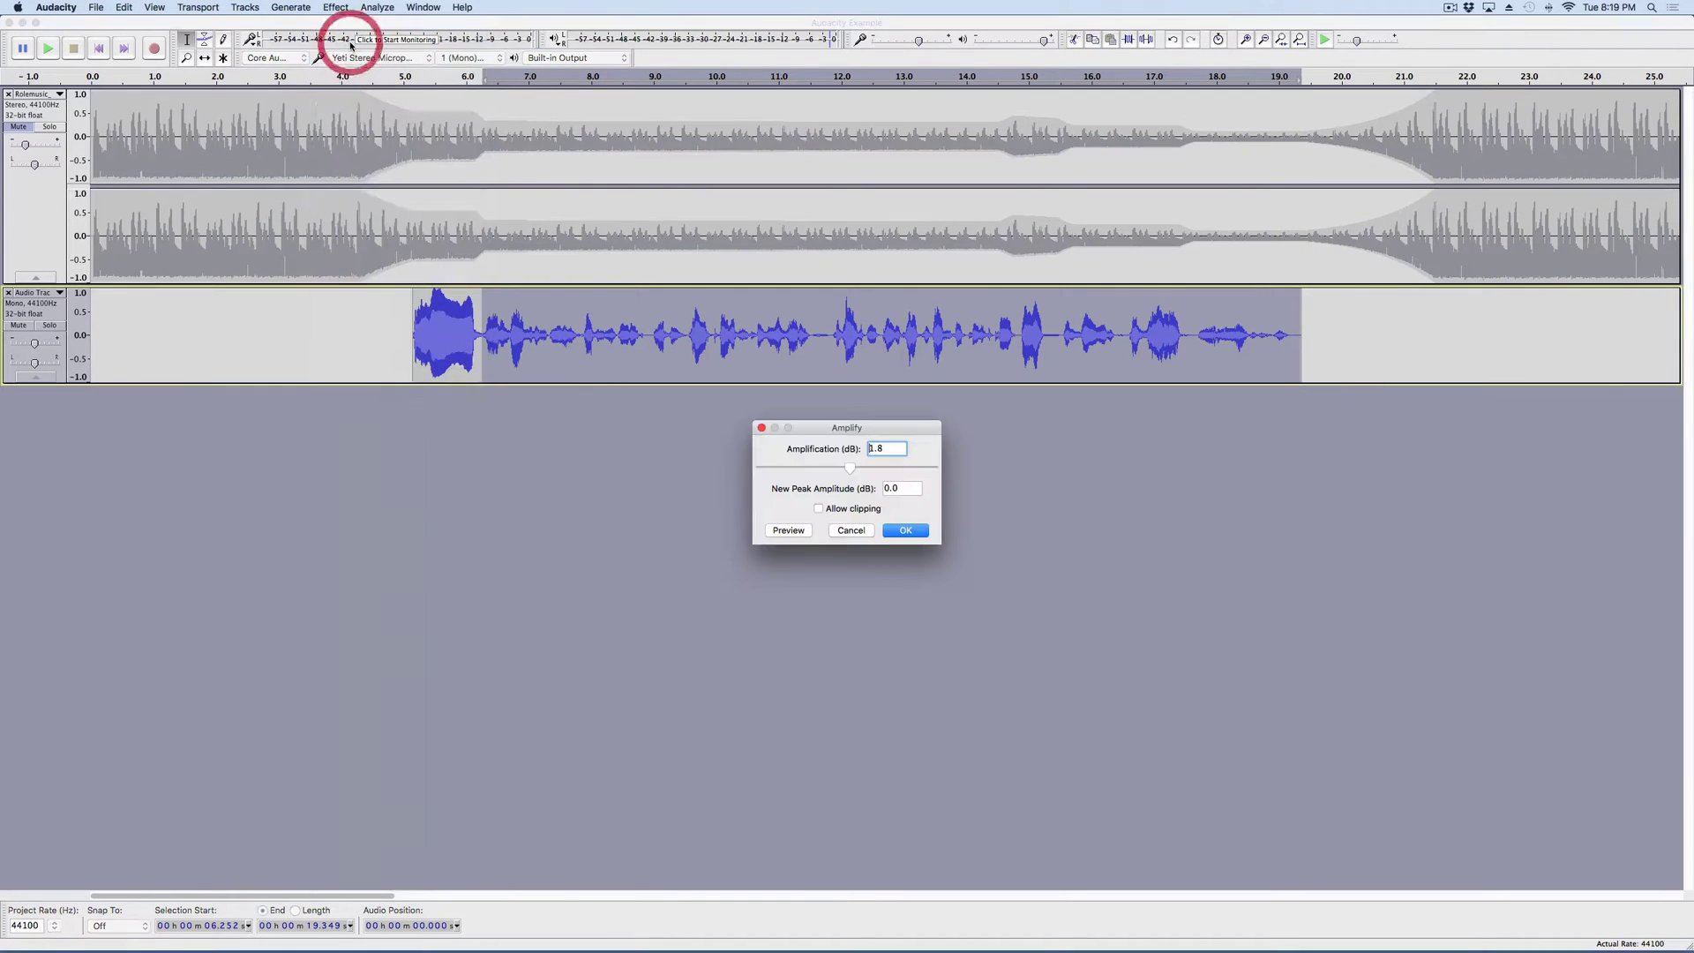
left_click(896, 534)
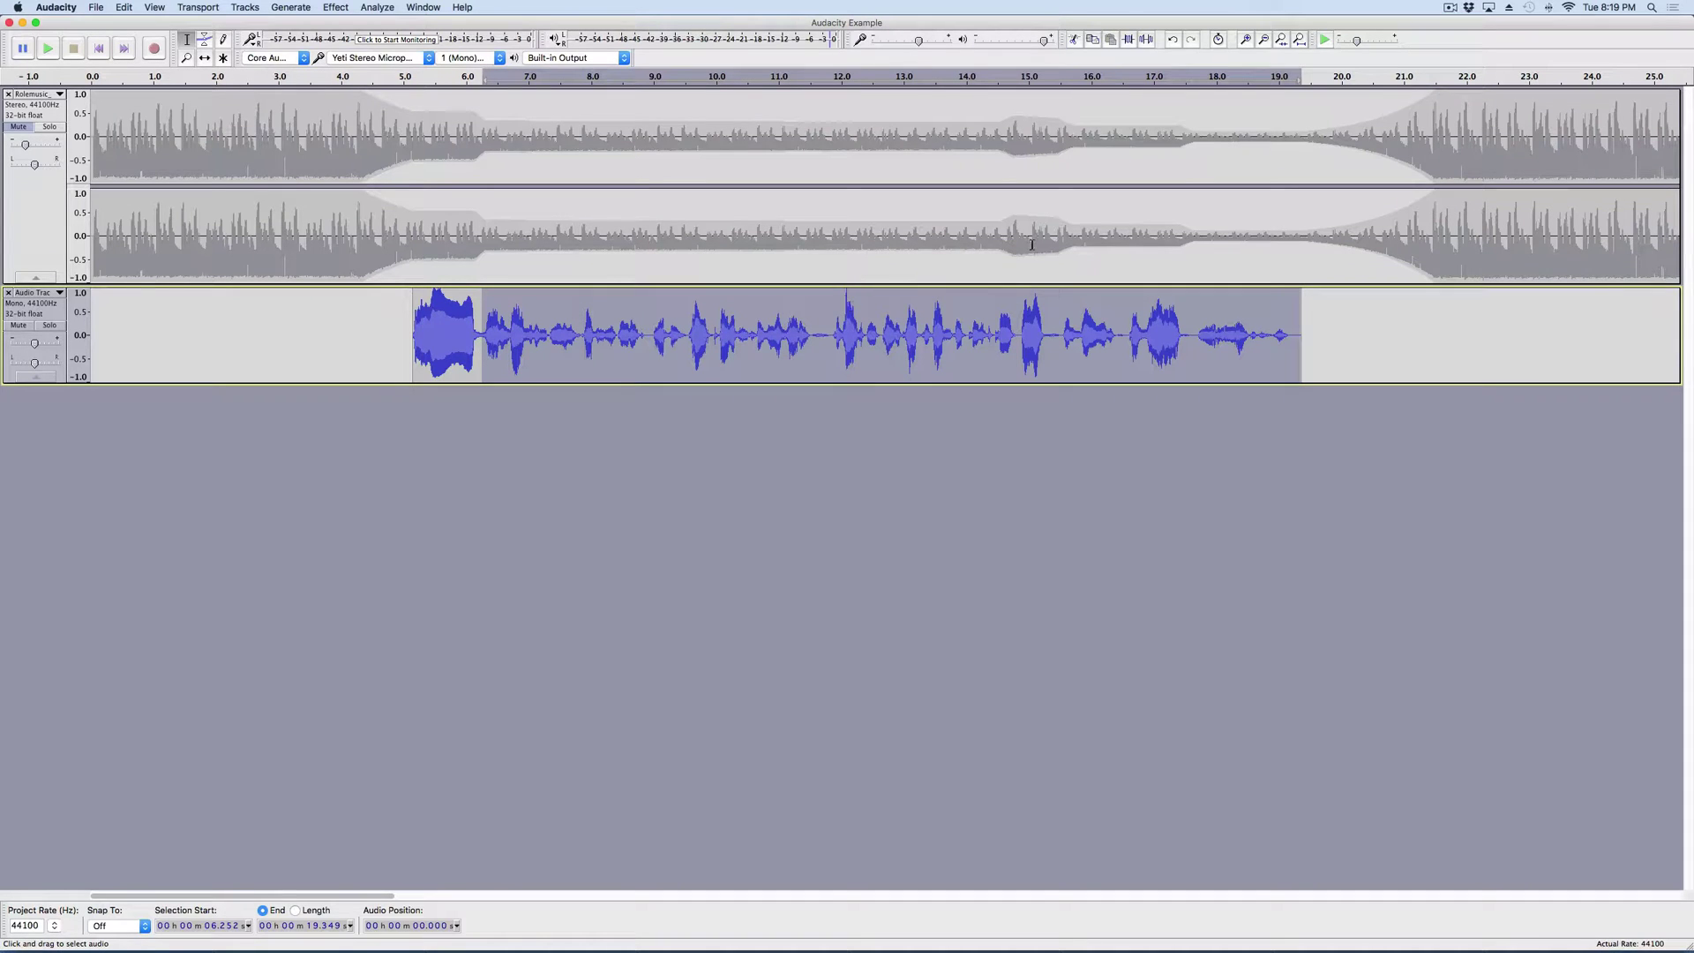
- Amplify the final phrase, 17.697 to 19.506 s, by 7.4 dB and deselect
left_click_drag(1198, 344, 1311, 345)
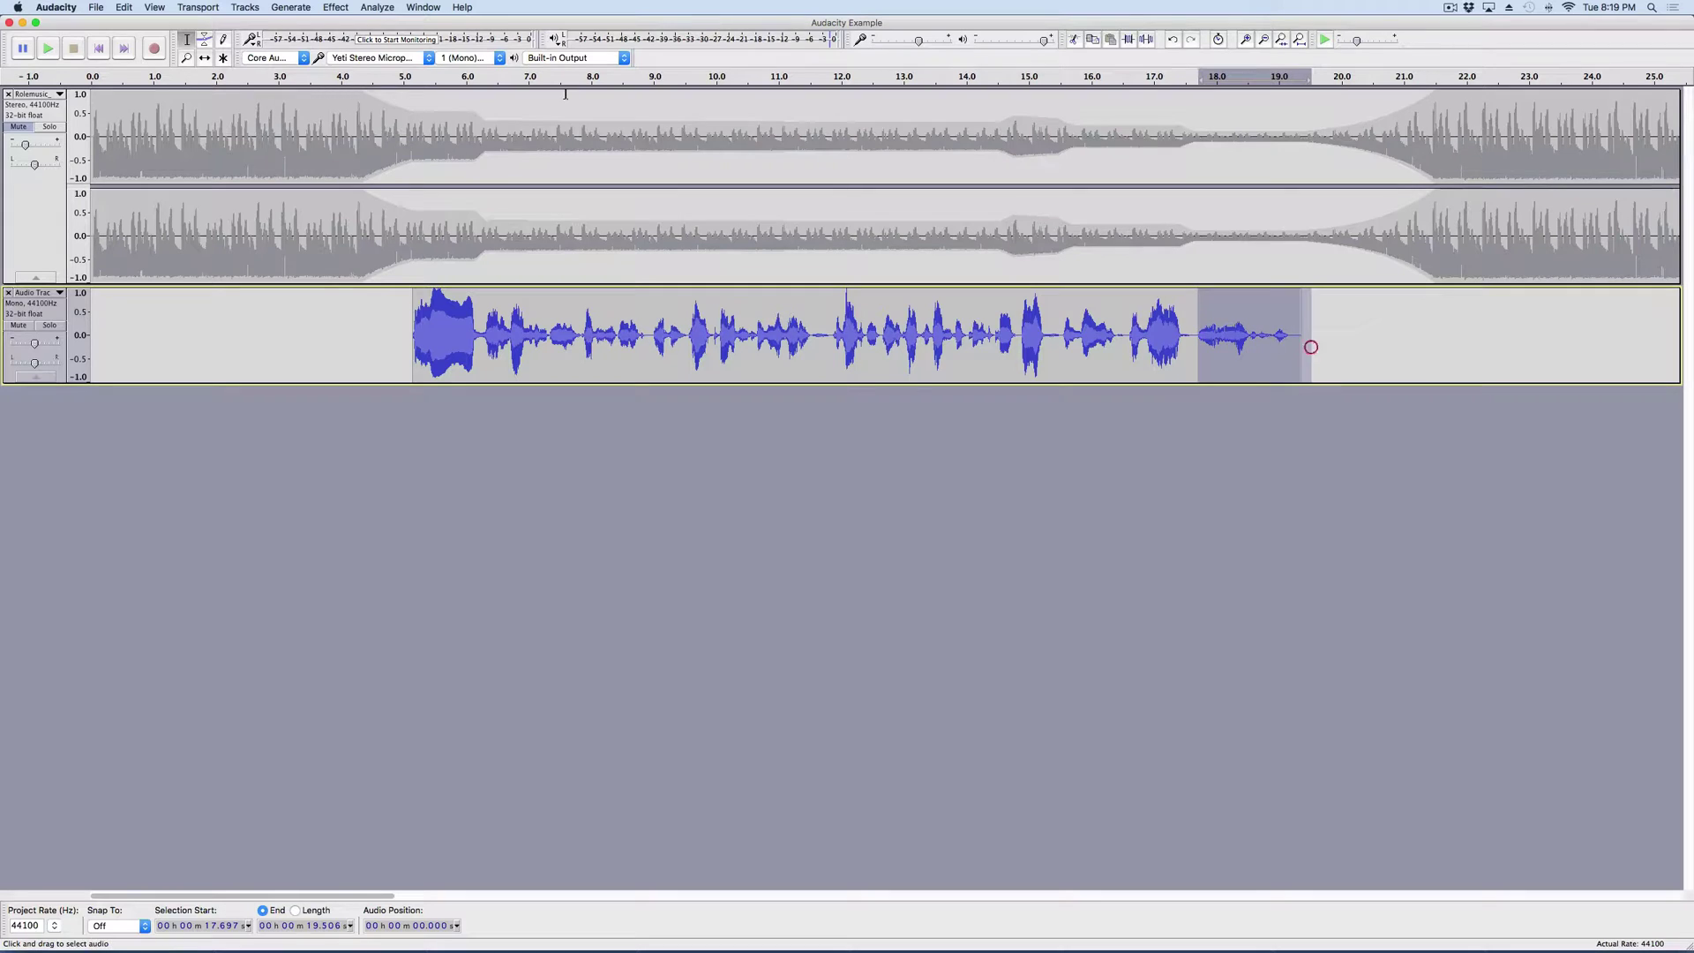
left_click(333, 7)
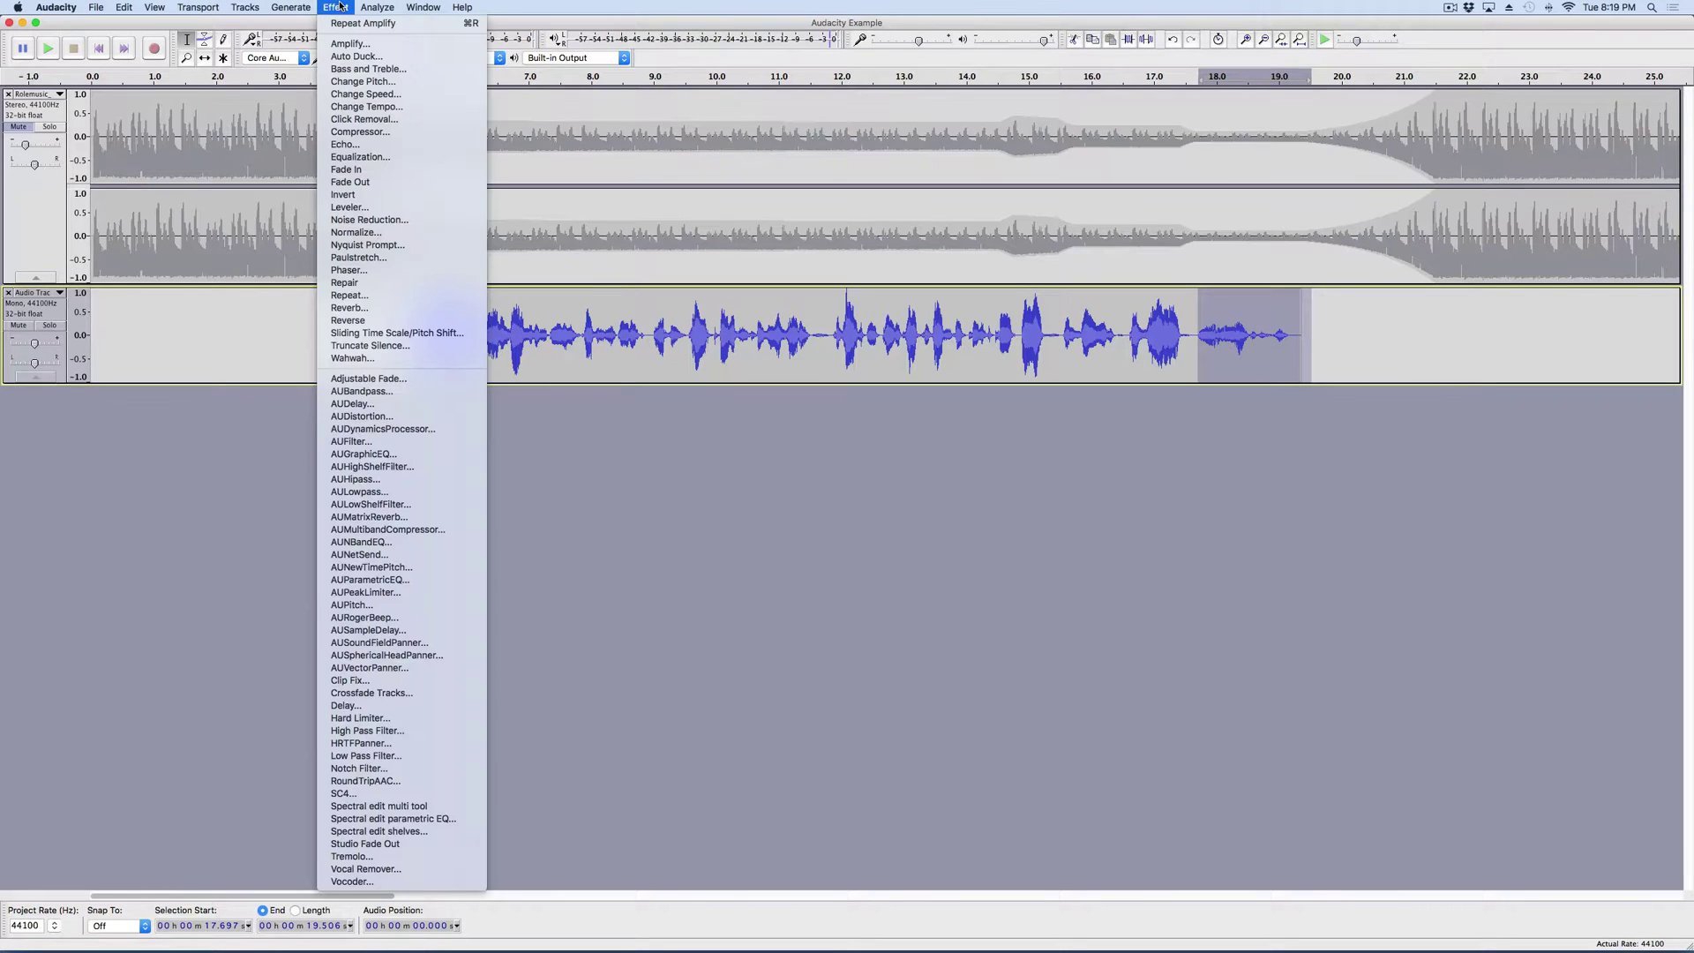
left_click(361, 39)
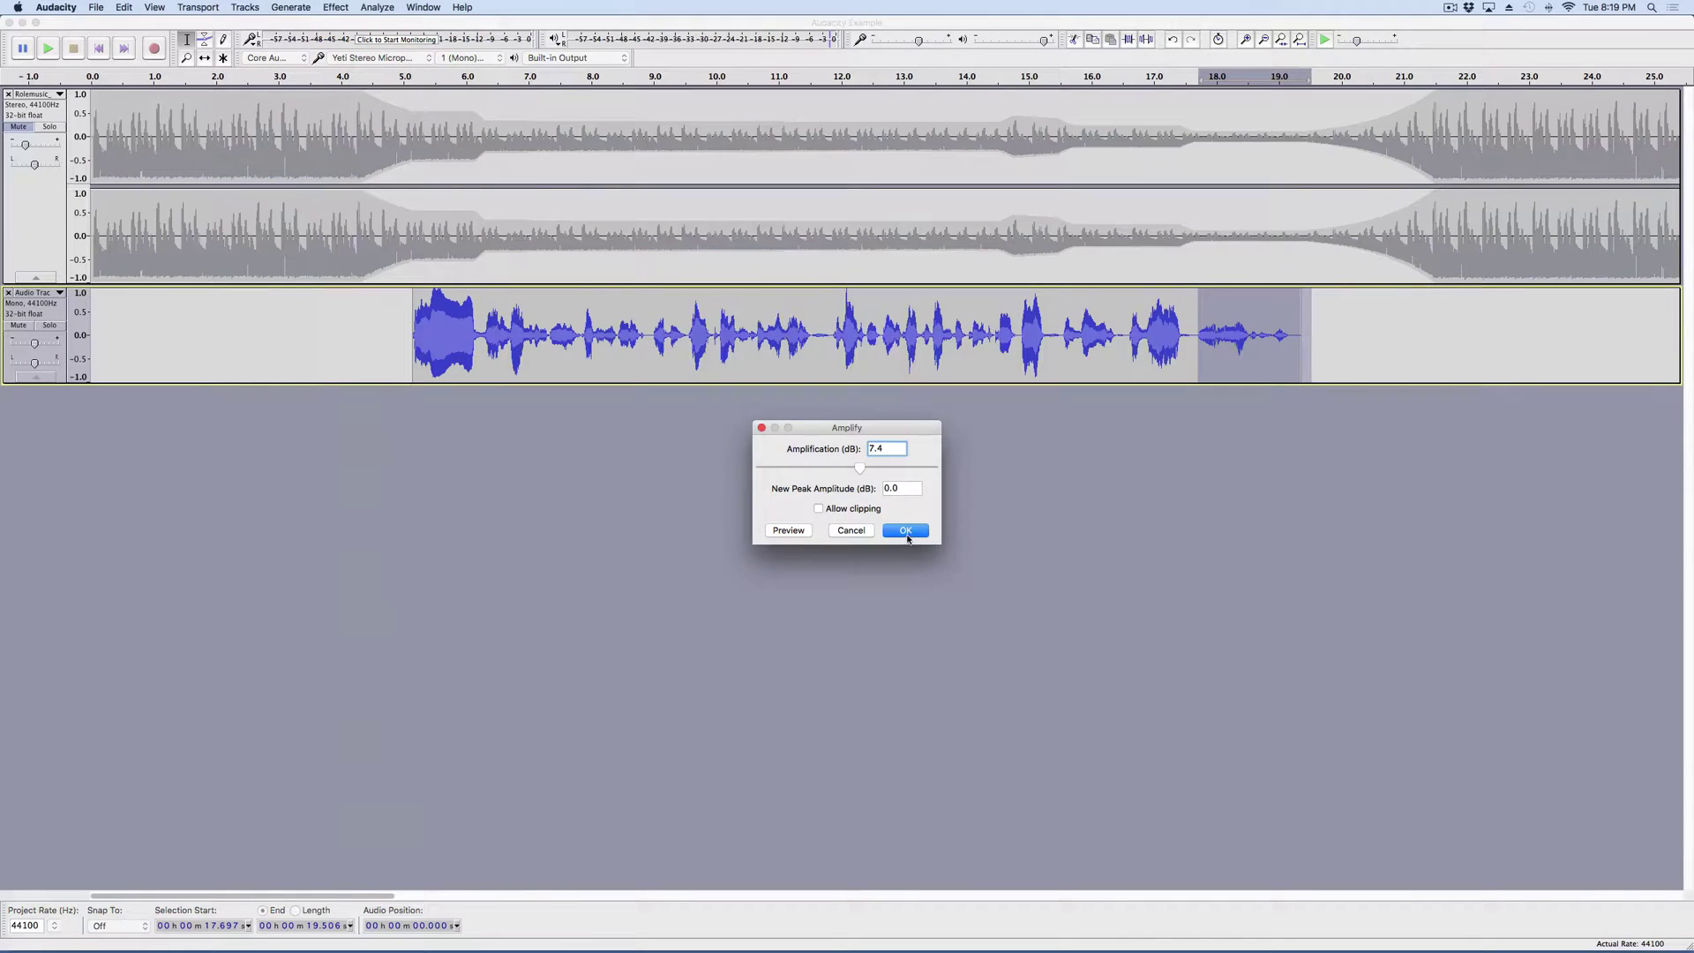
left_click(908, 533)
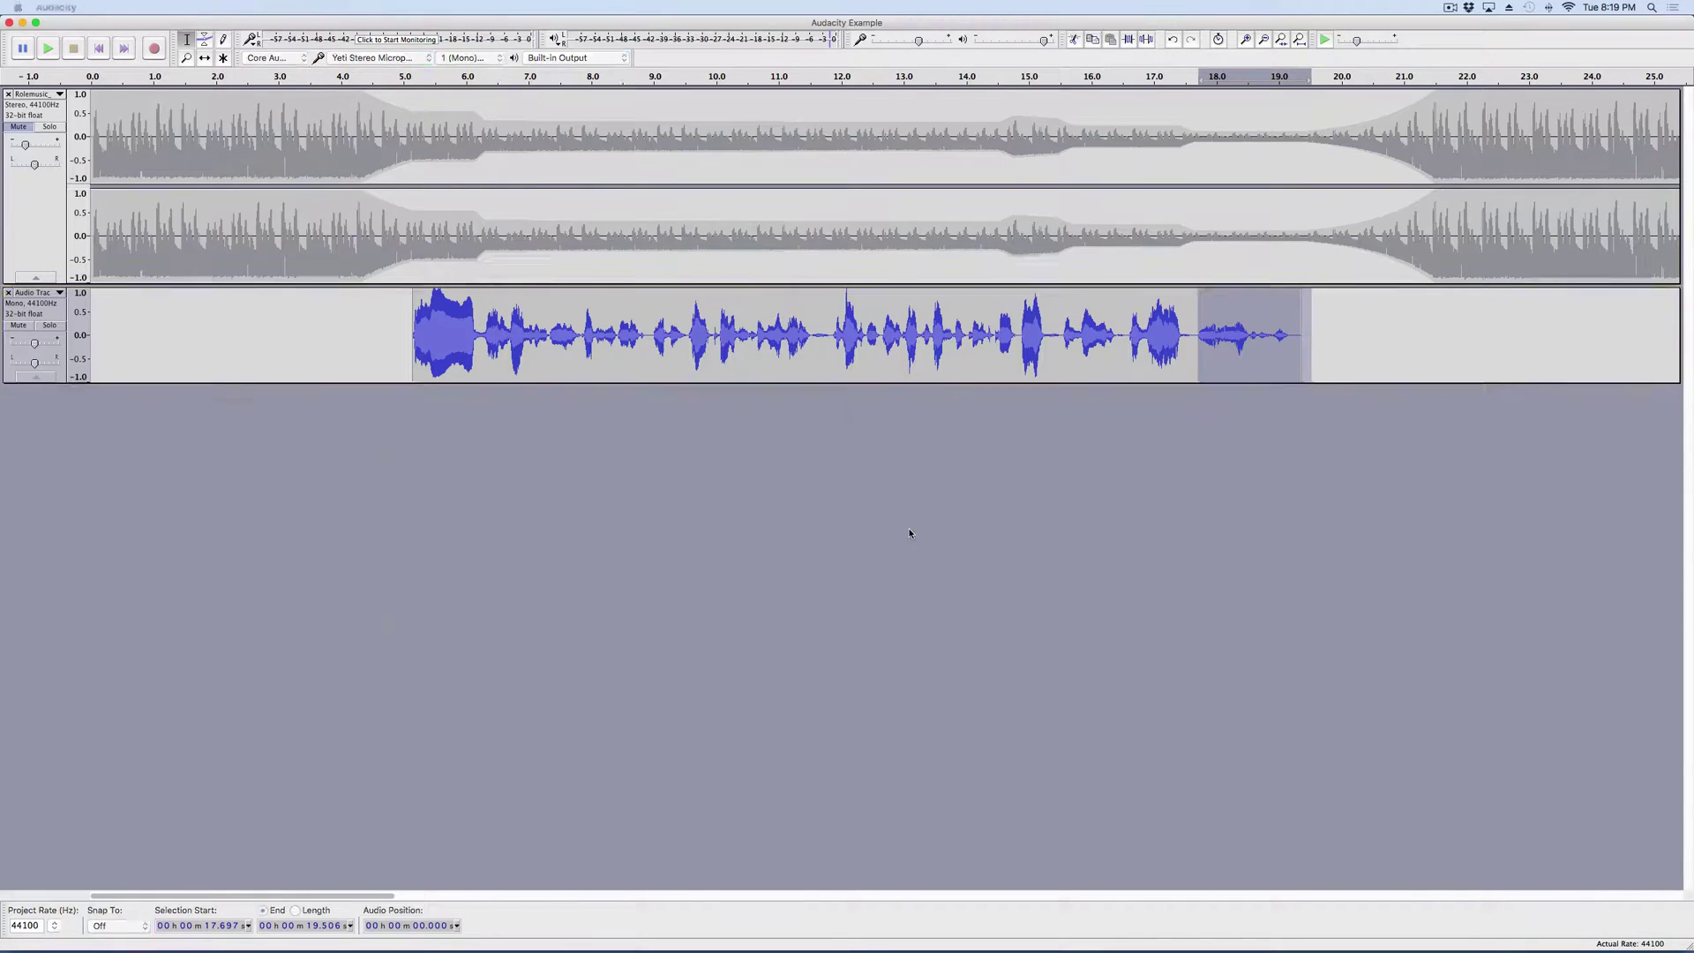
left_click(1177, 551)
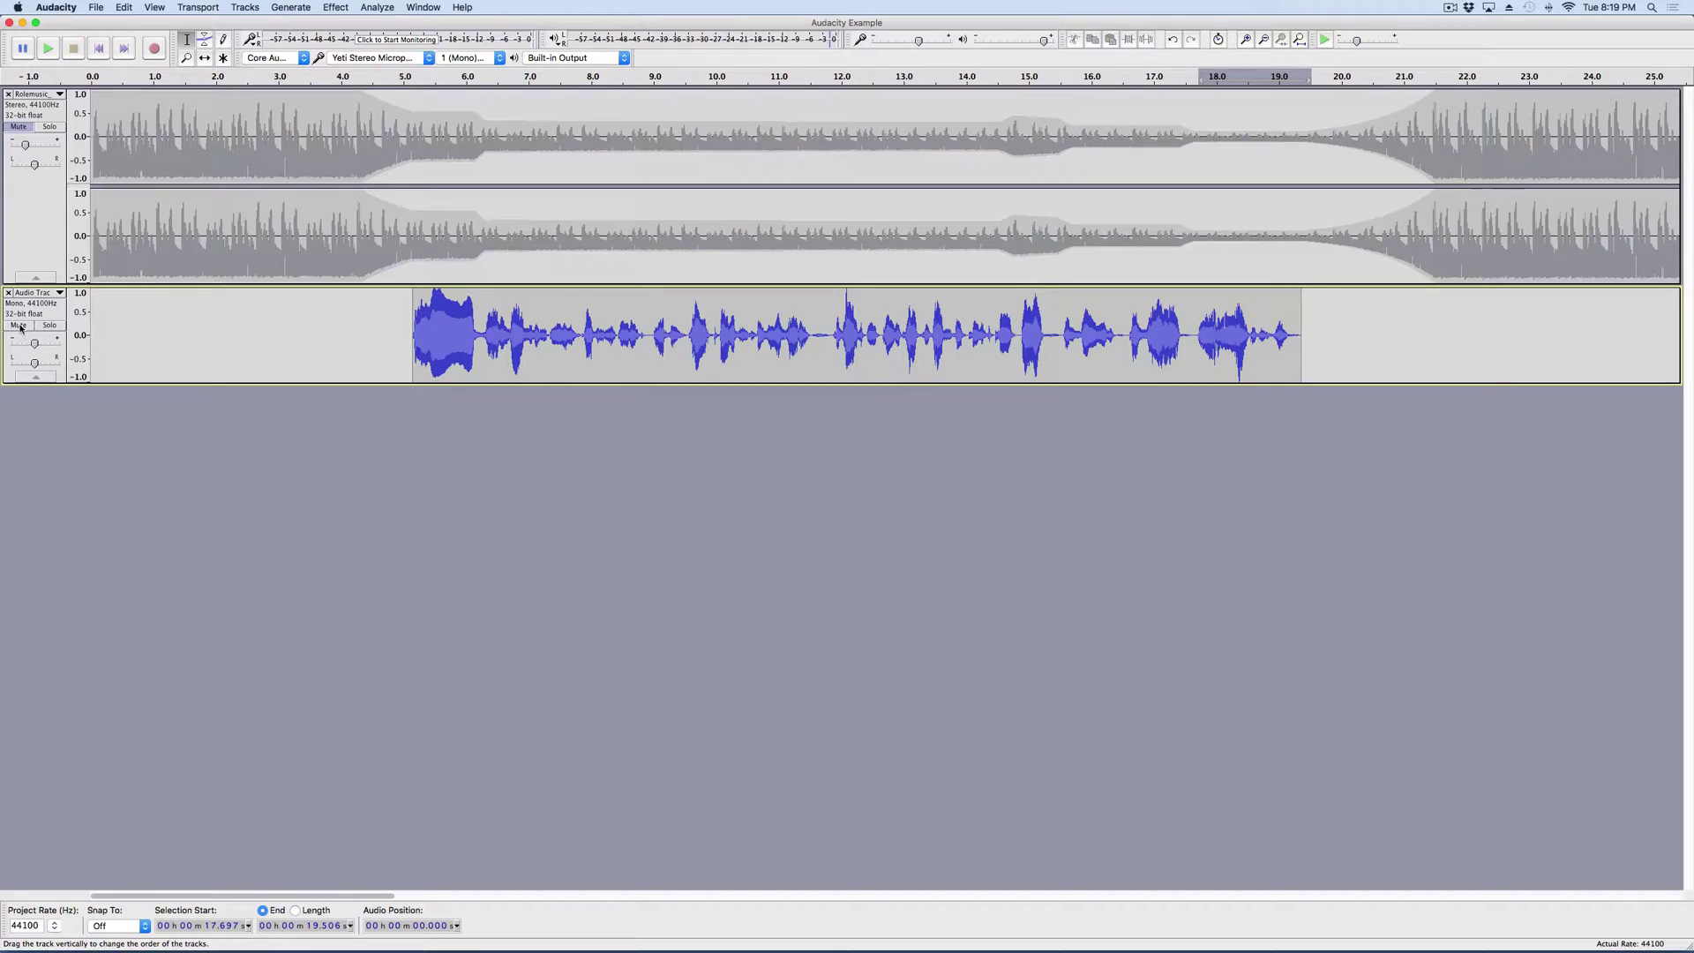
- Unmute Rolemusic and play the full mix from 0.0 seconds
left_click(12, 129)
left_click(12, 129)
left_click(51, 51)
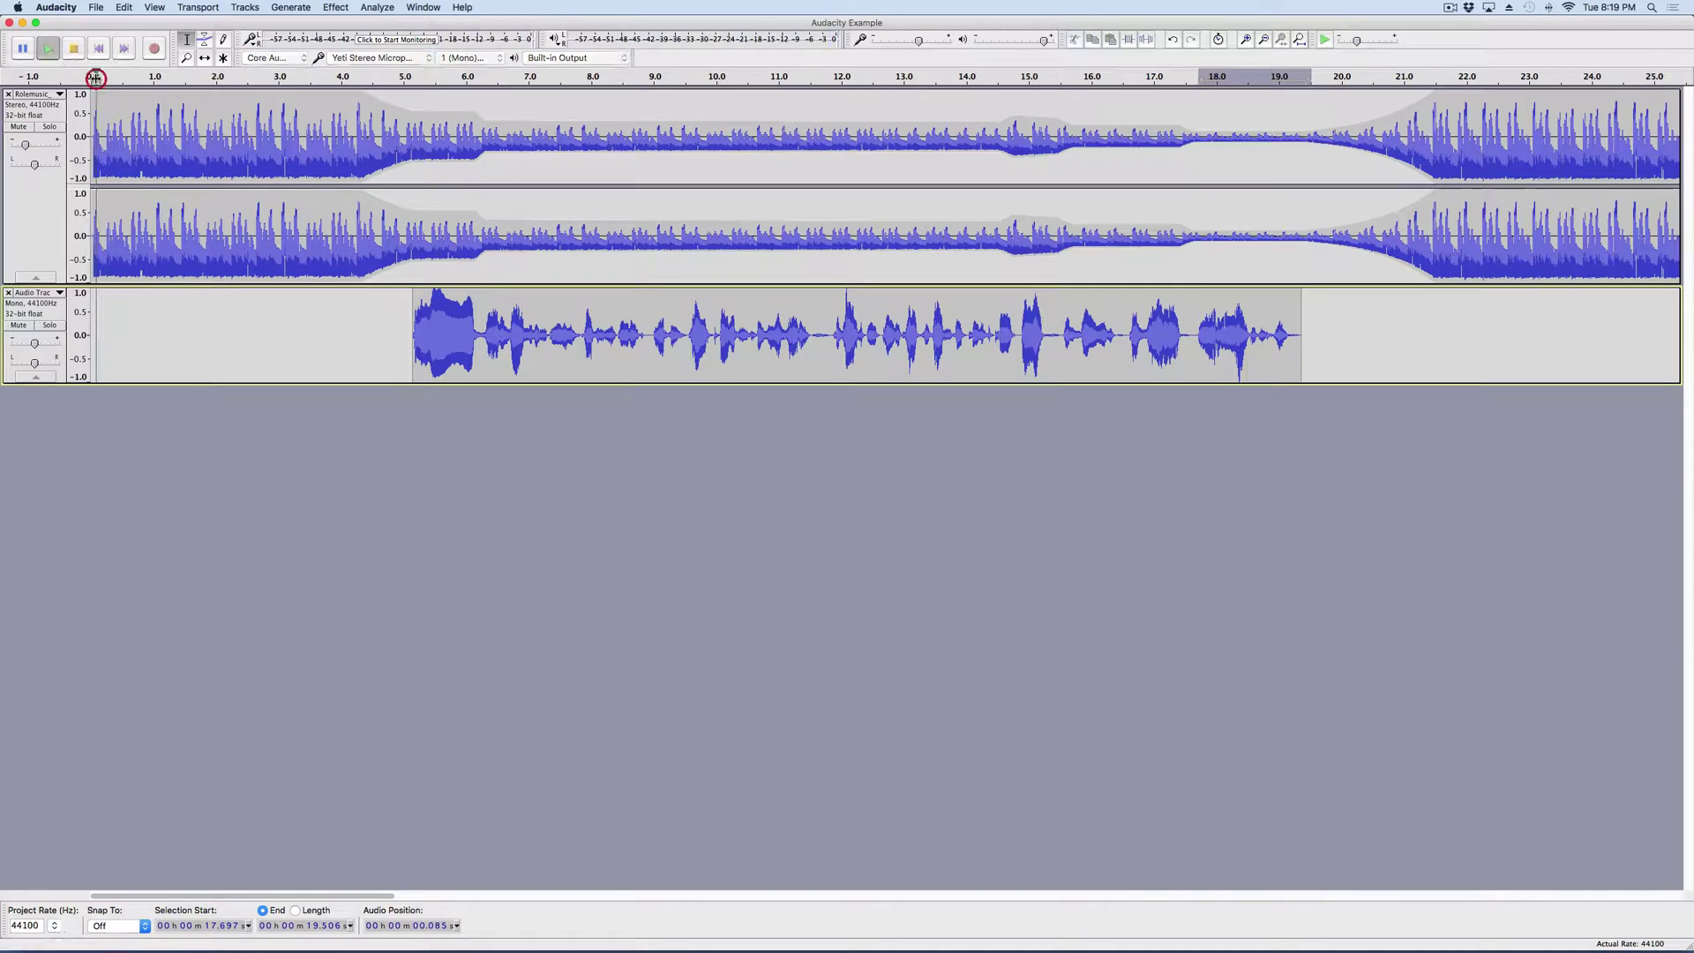
left_click(92, 75)
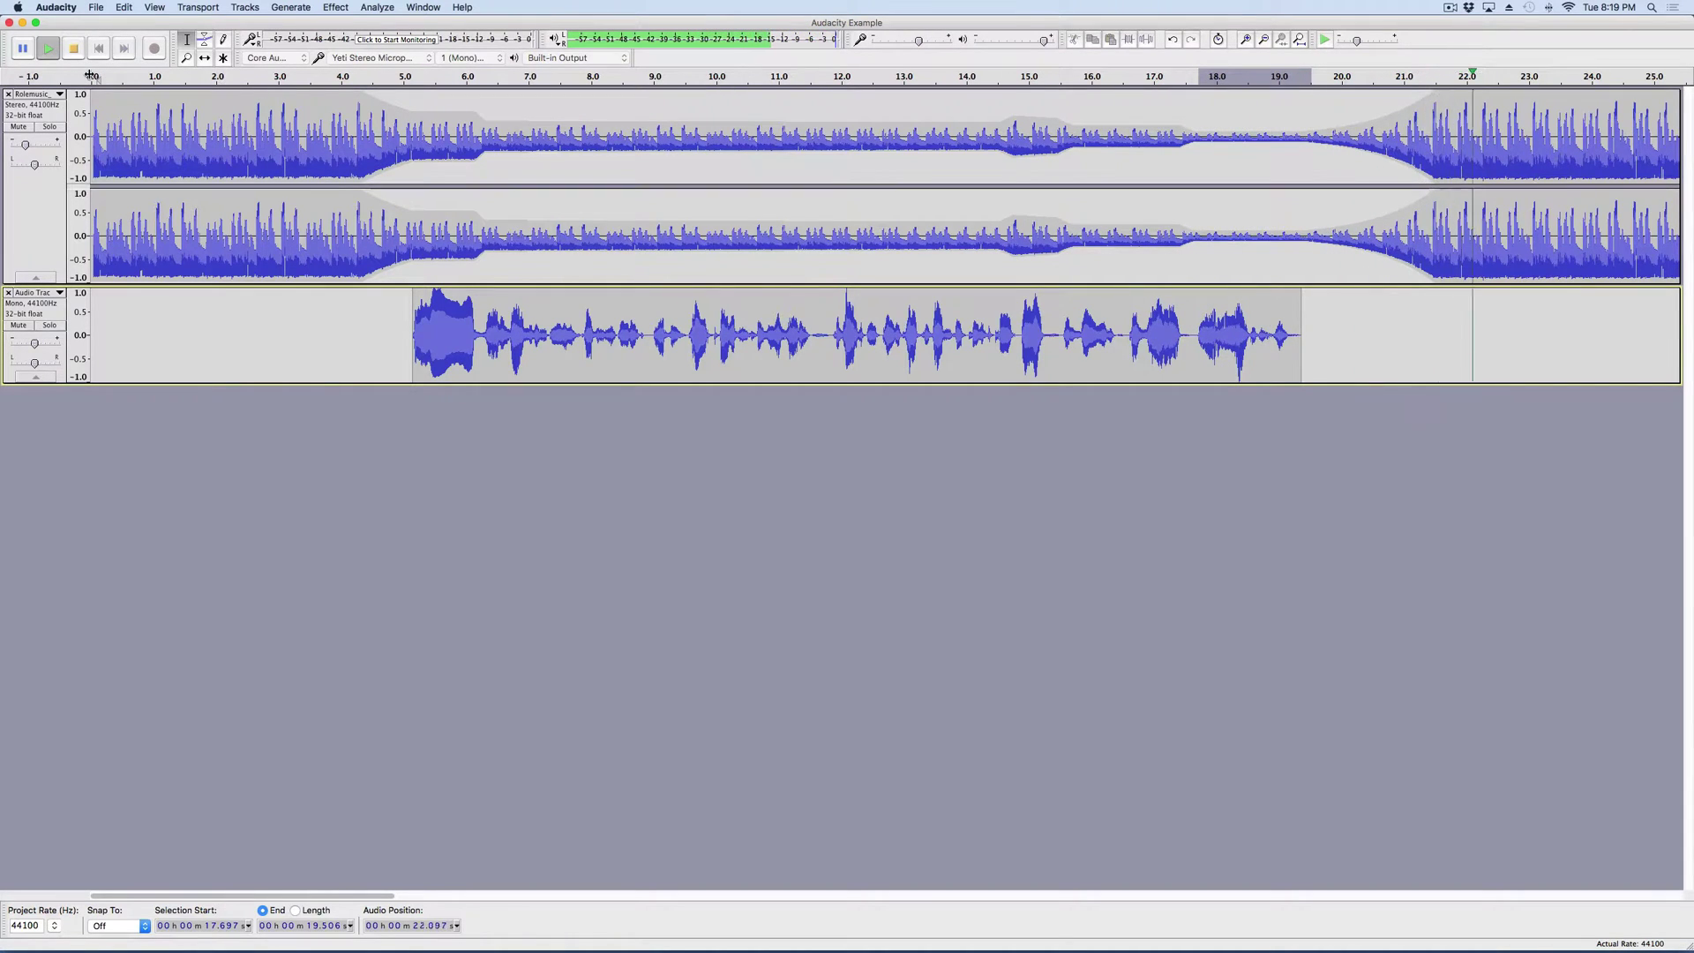
- Raise the music envelope points near 18 s and 19.4 s to flatten the dip, then select 16.4–21.3 s
key("space")
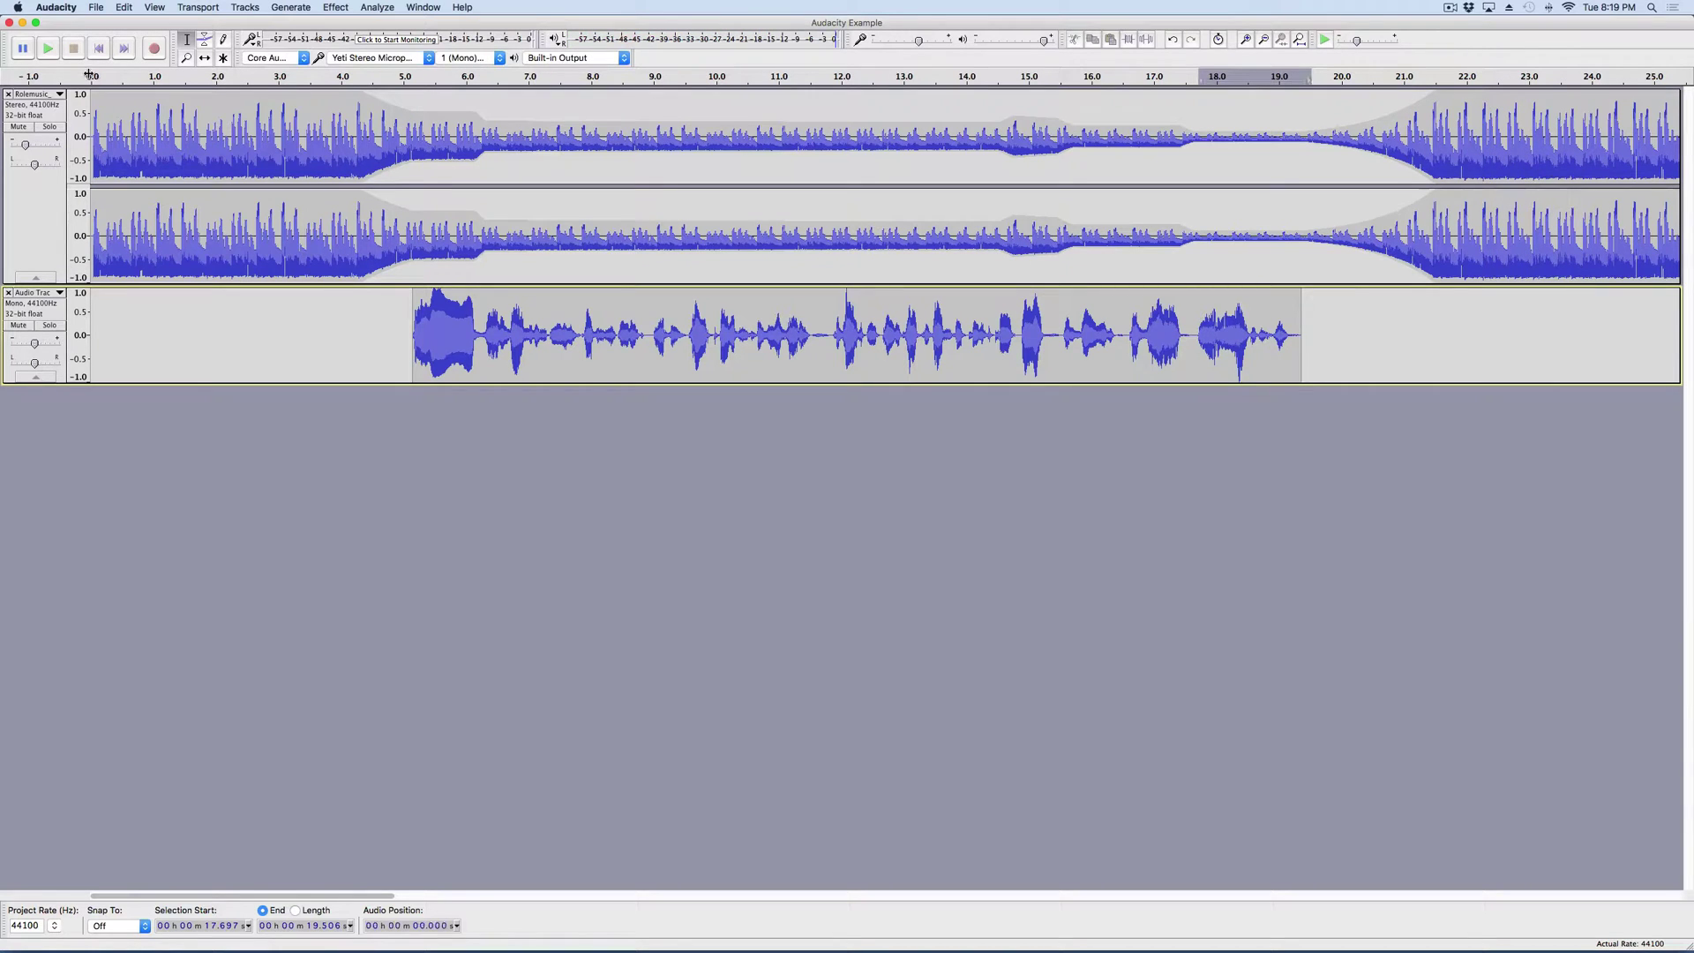
left_click(205, 42)
left_click(205, 42)
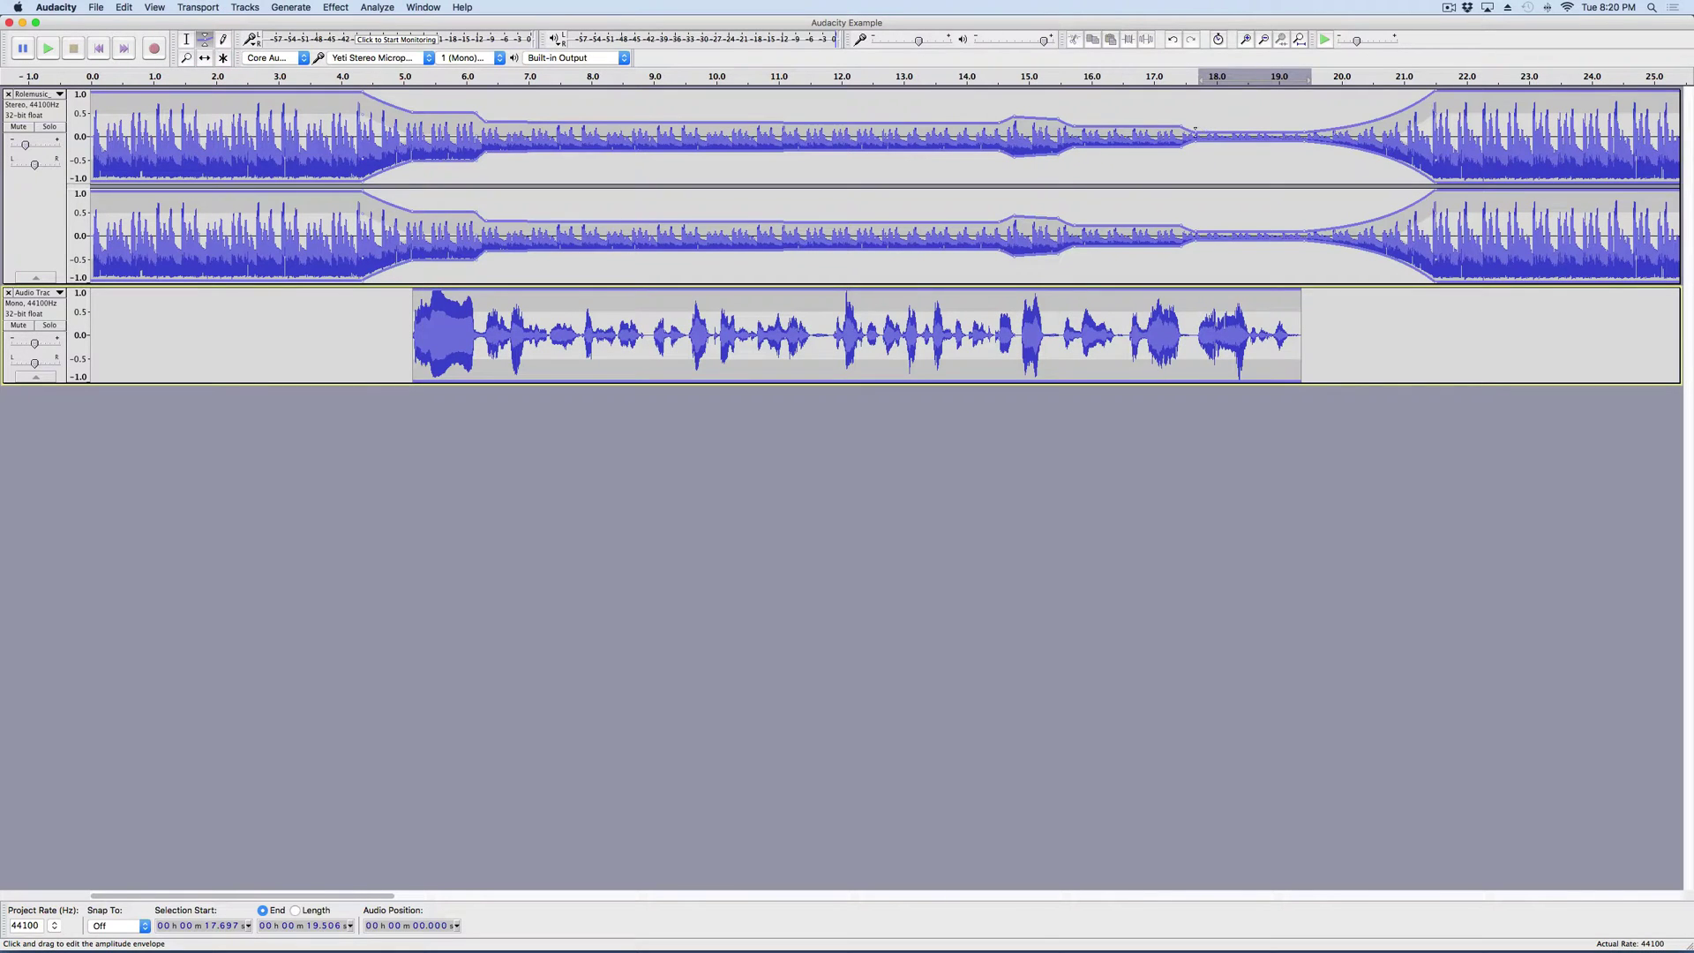
left_click_drag(1196, 132, 1198, 119)
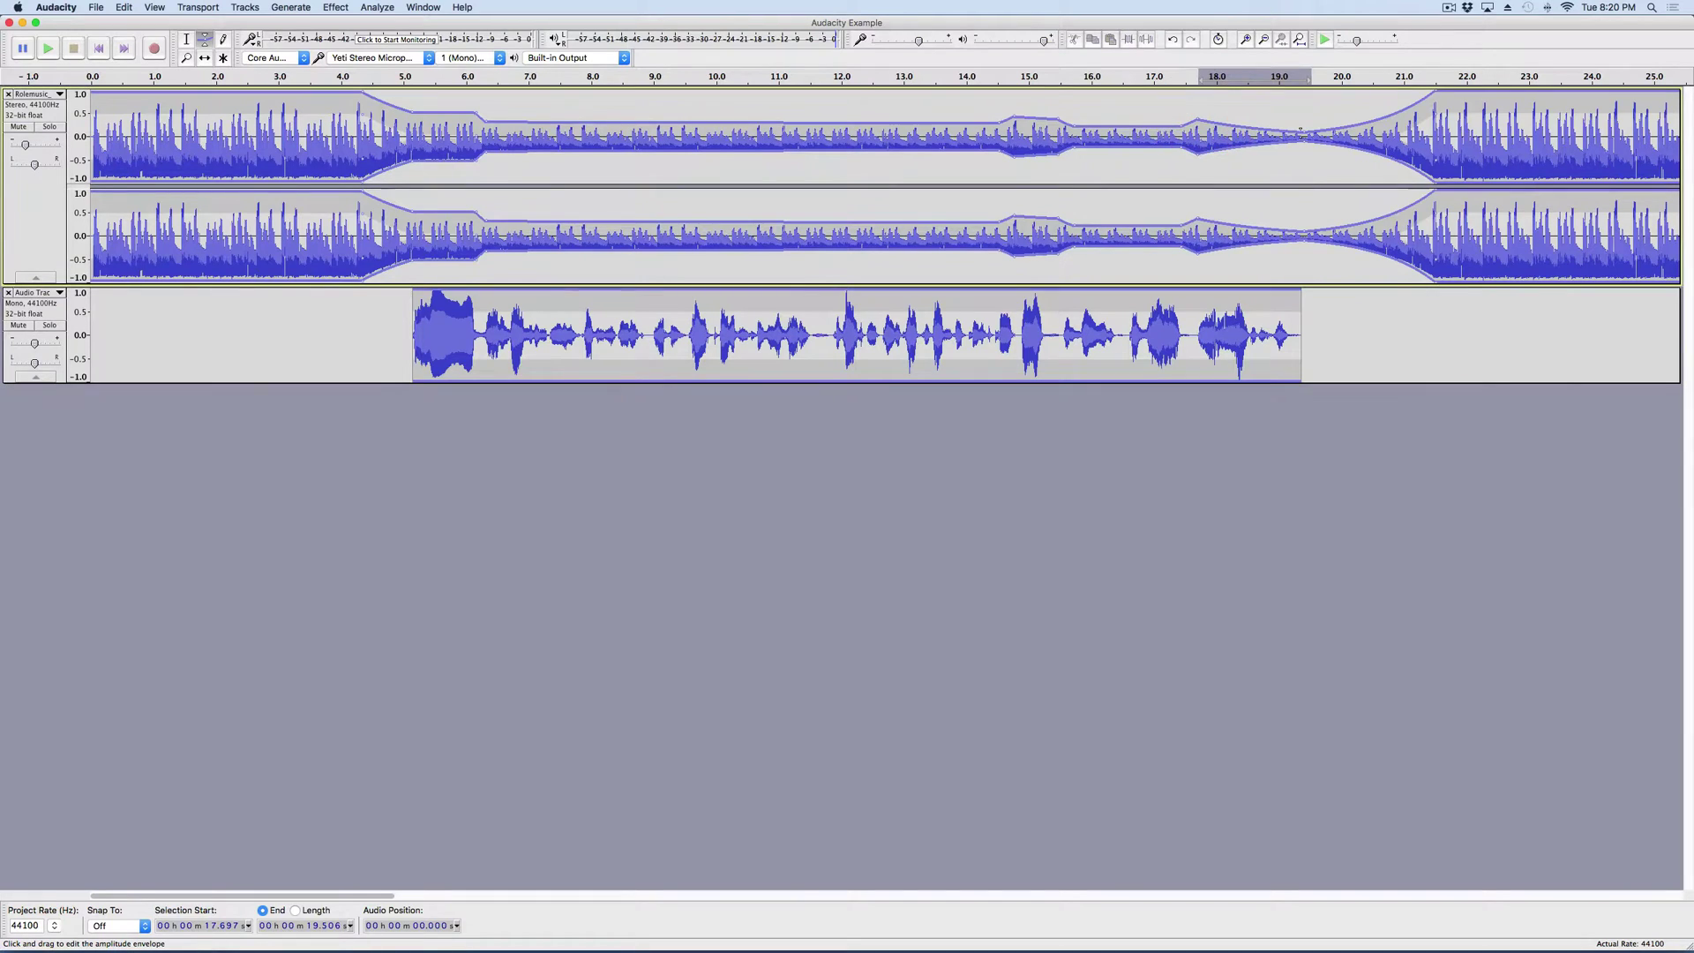
left_click_drag(1303, 133, 1303, 122)
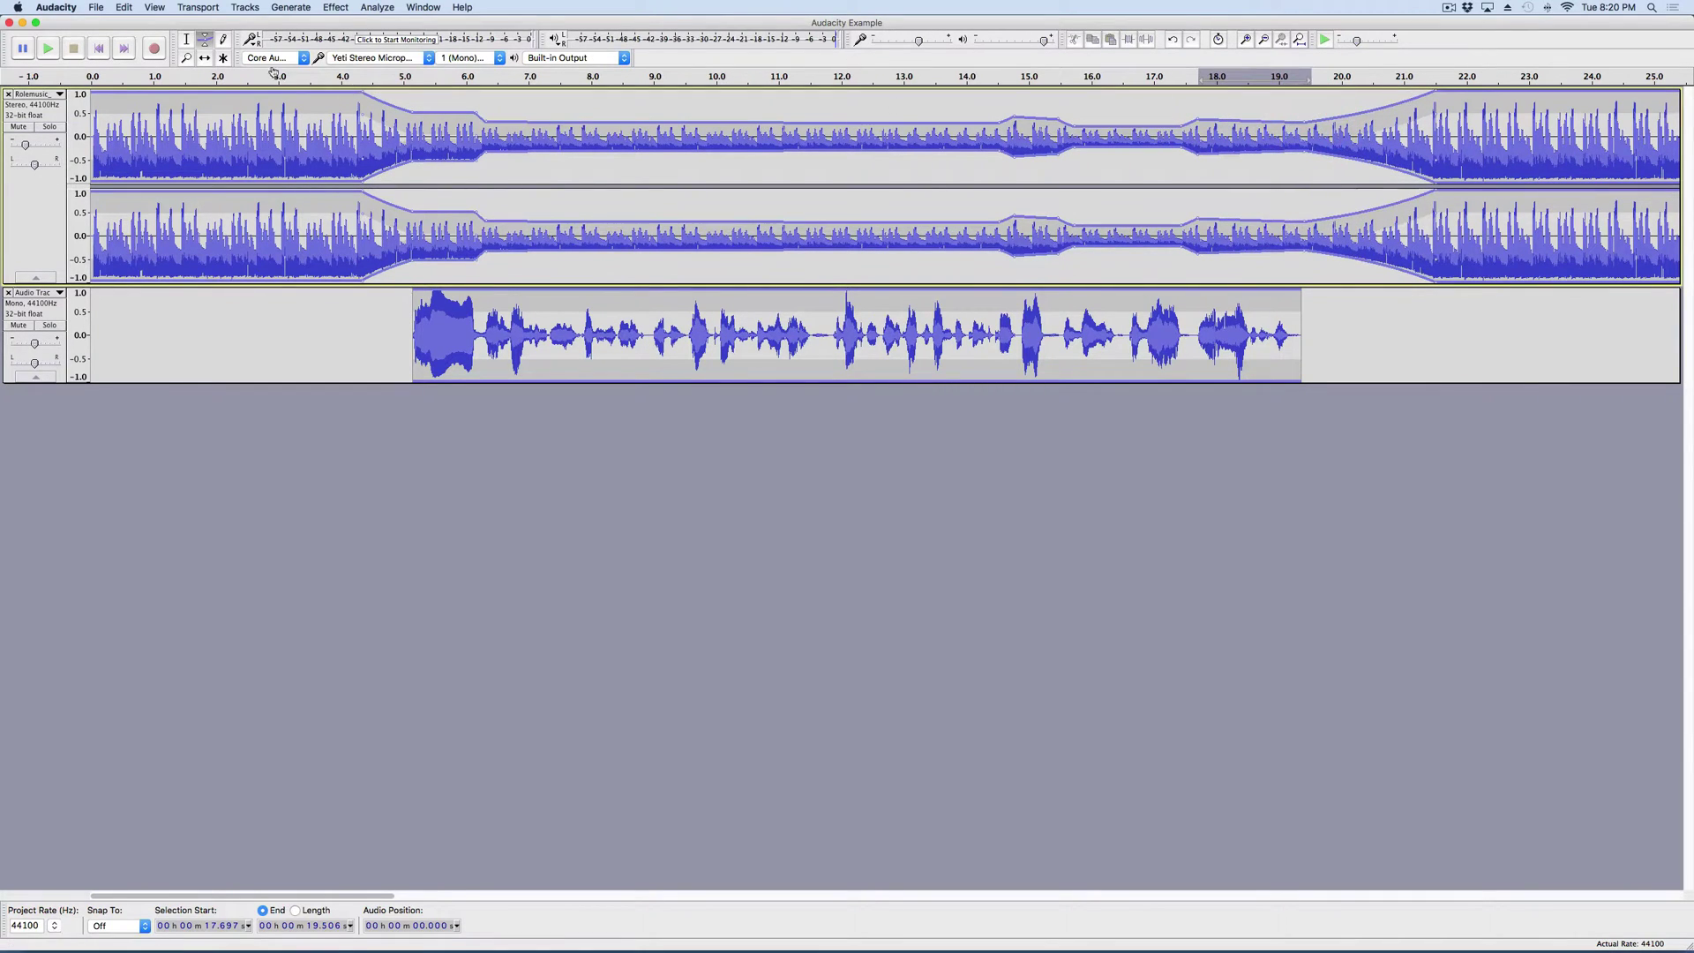
left_click(186, 38)
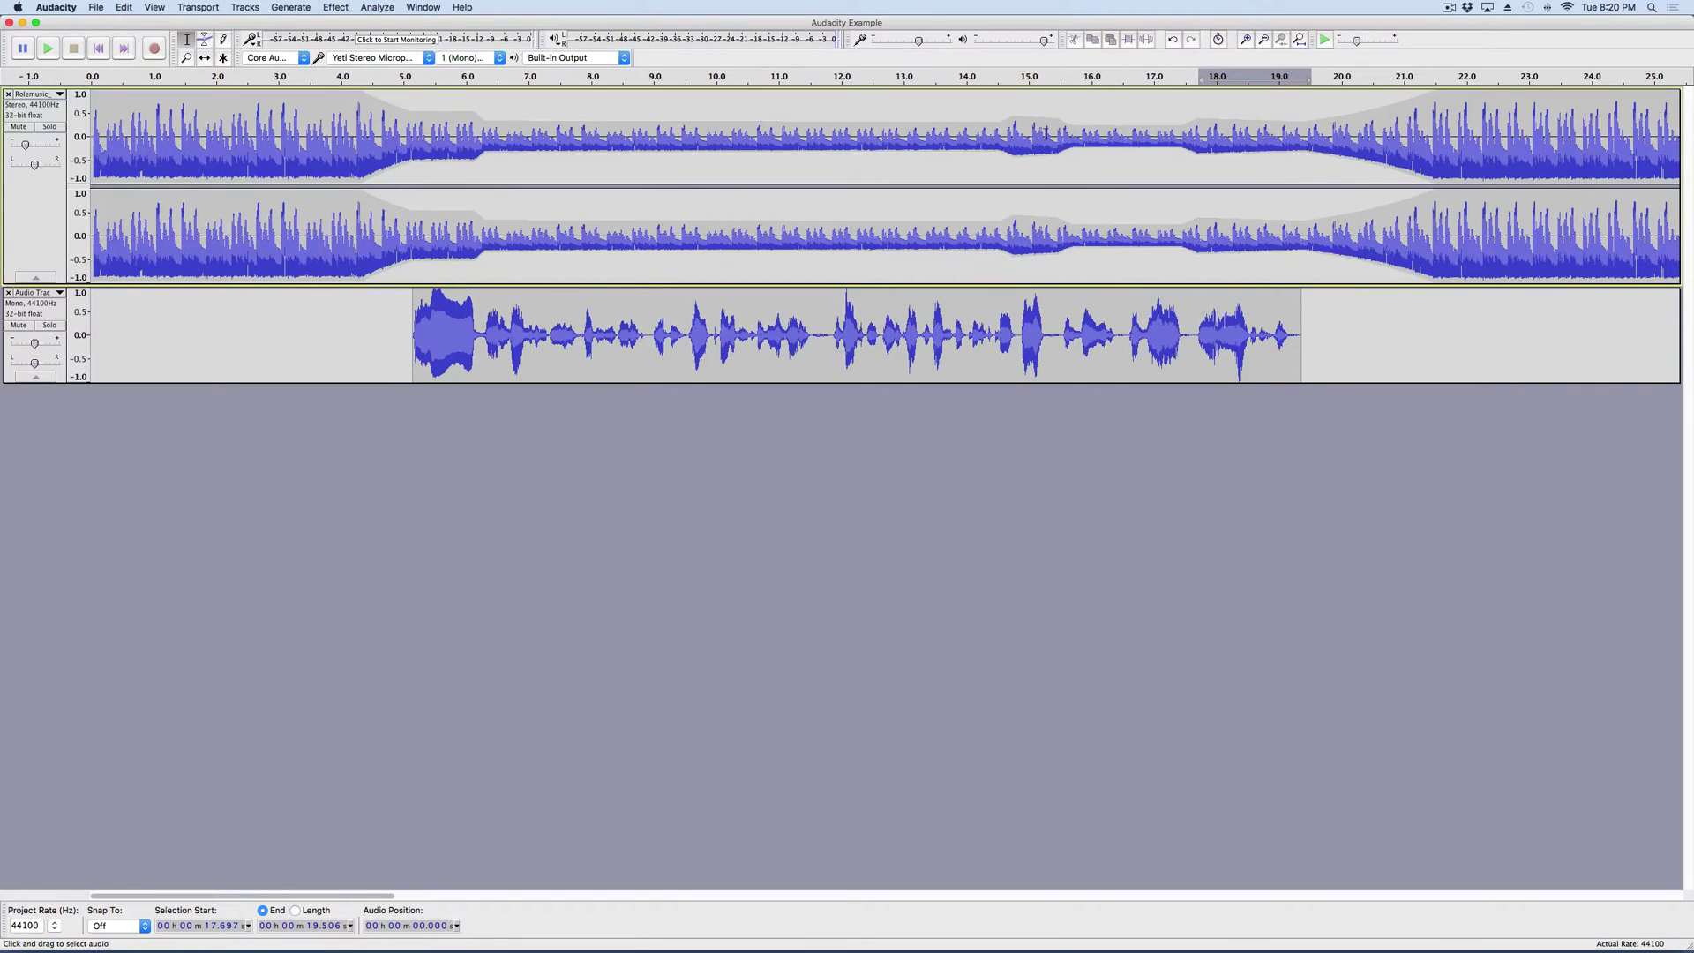
left_click_drag(1114, 132, 1424, 150)
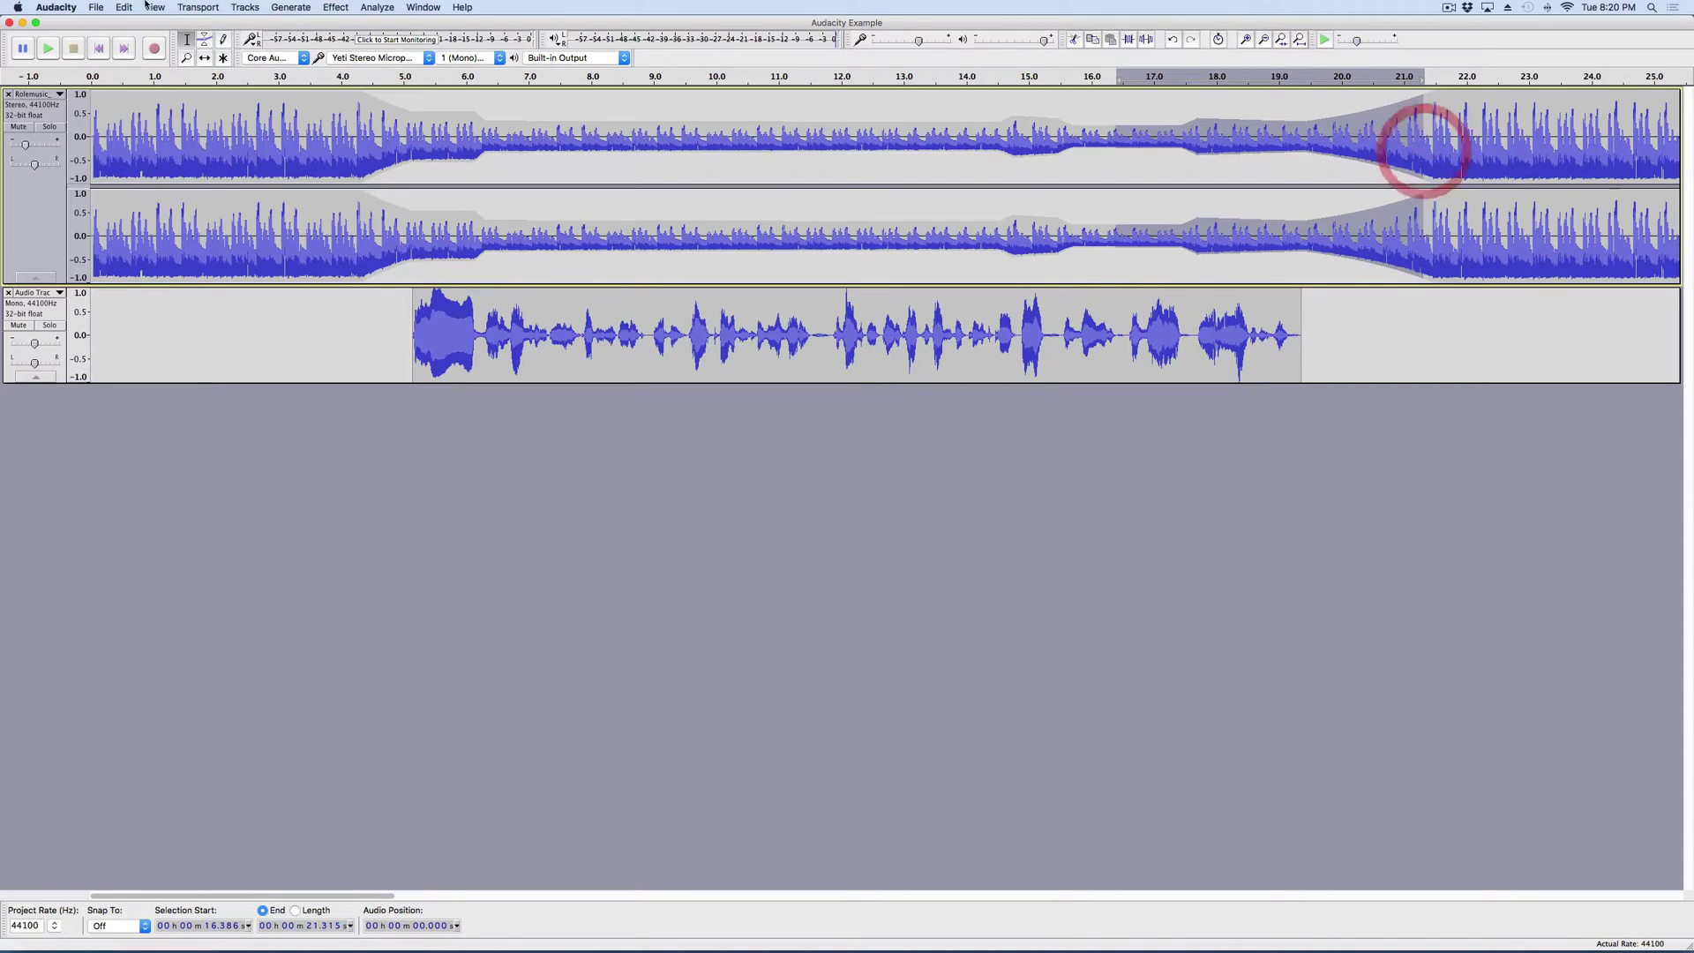
left_click(53, 51)
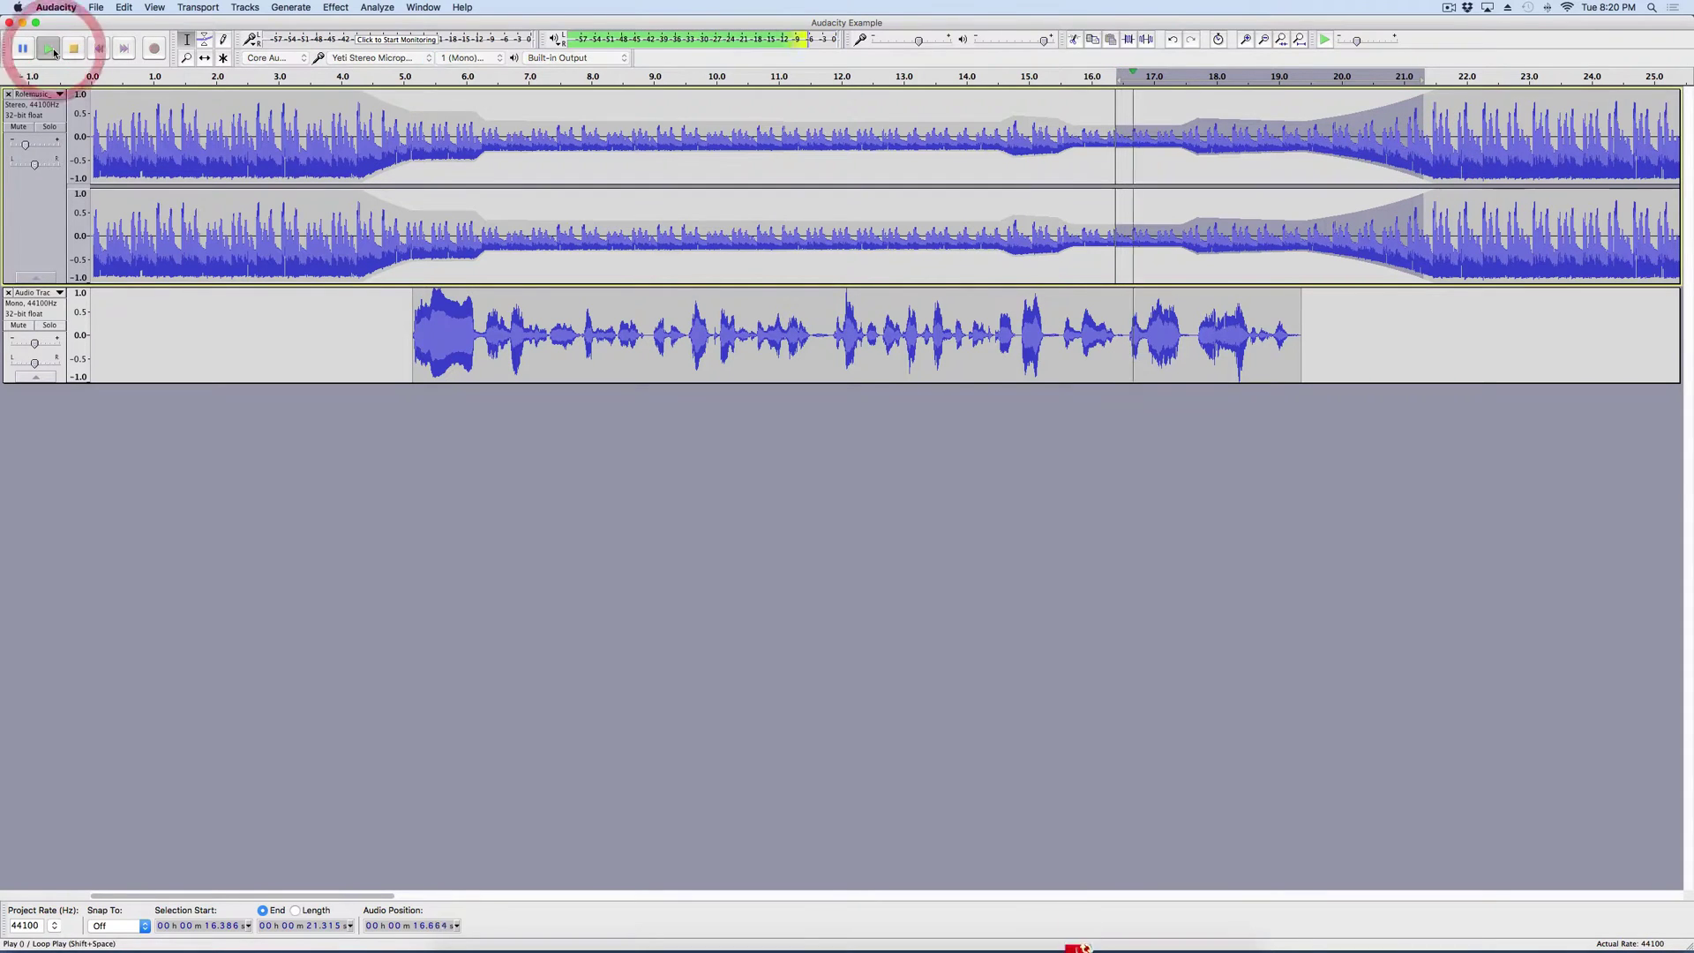